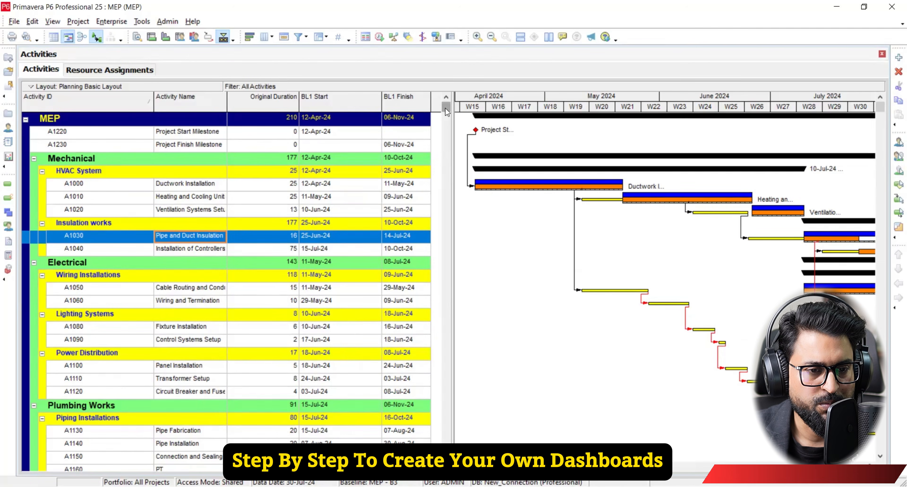
Step: Open the activity details of Cable Routing and Conduit Installation (A1050) to examine the resources assigned to it
scroll(181, 195, down, 2)
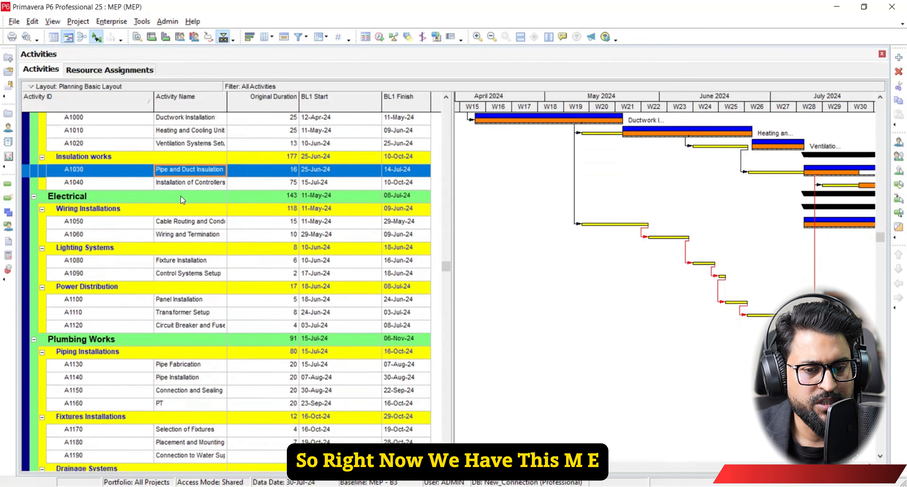
scroll(181, 195, down, 3)
scroll(182, 197, up, 5)
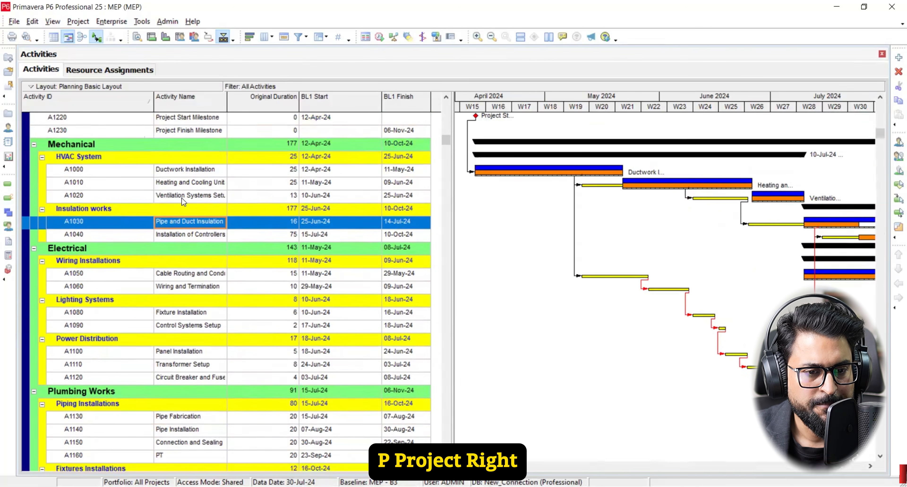
scroll(182, 198, up, 1)
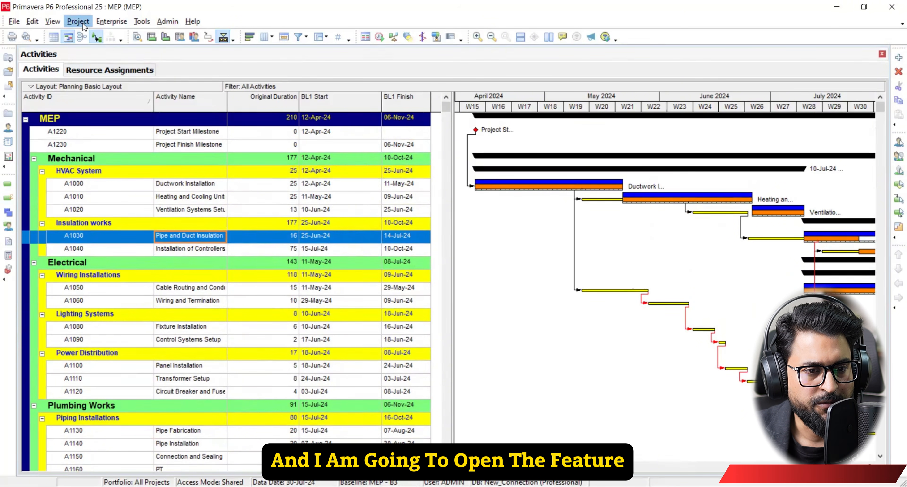
click(193, 289)
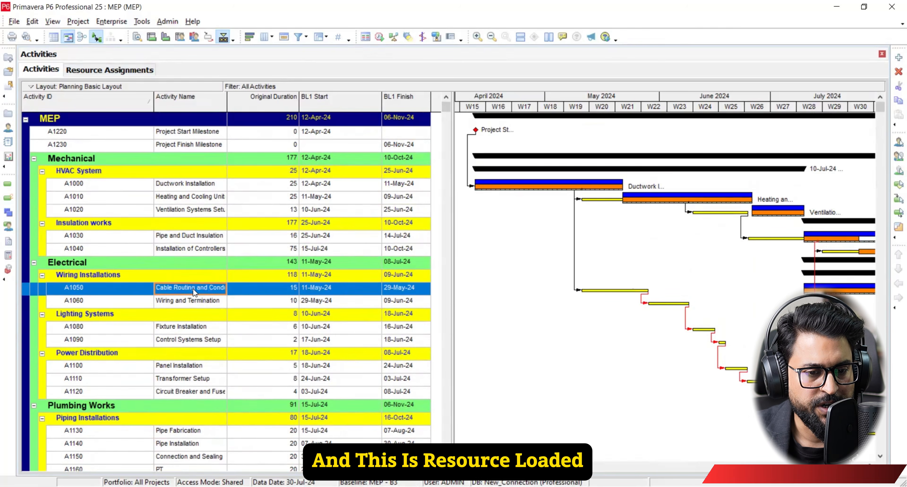
right_click(193, 291)
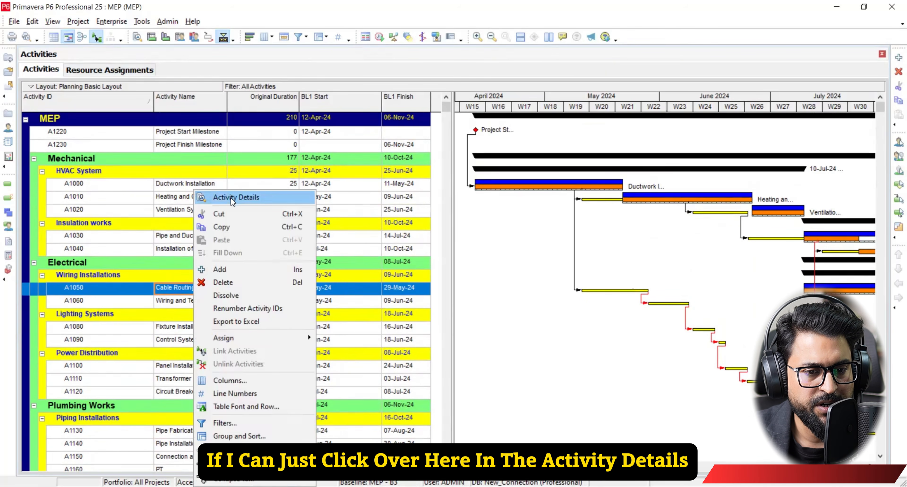
click(231, 197)
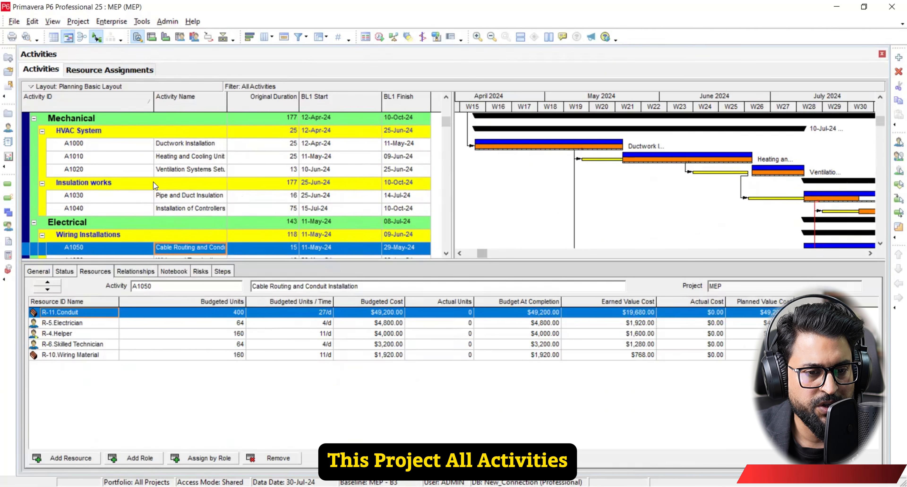
scroll(157, 184, down, 1)
scroll(158, 184, down, 1)
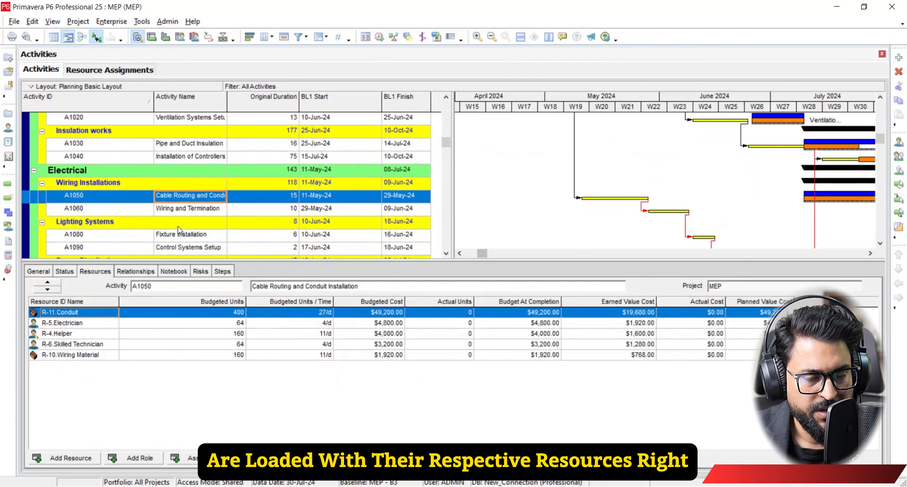
Step: Switch from the activities list to the project's Resource Assignments view
click(105, 72)
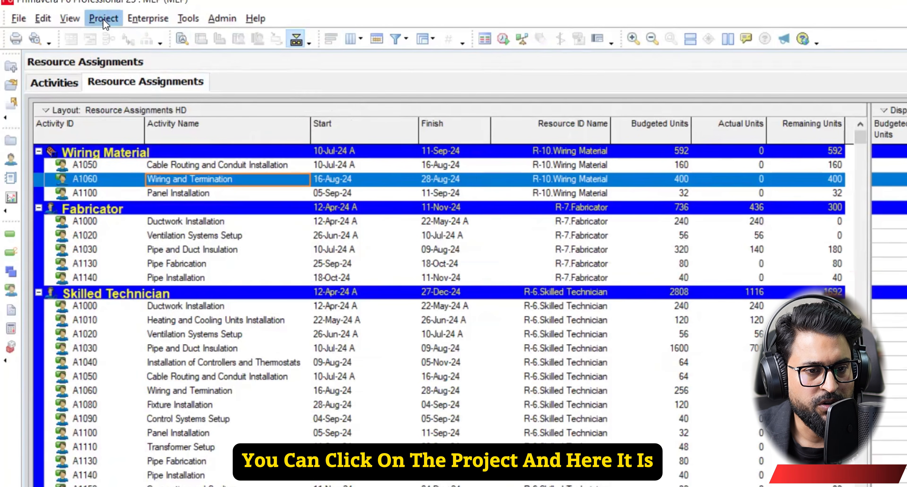
click(78, 21)
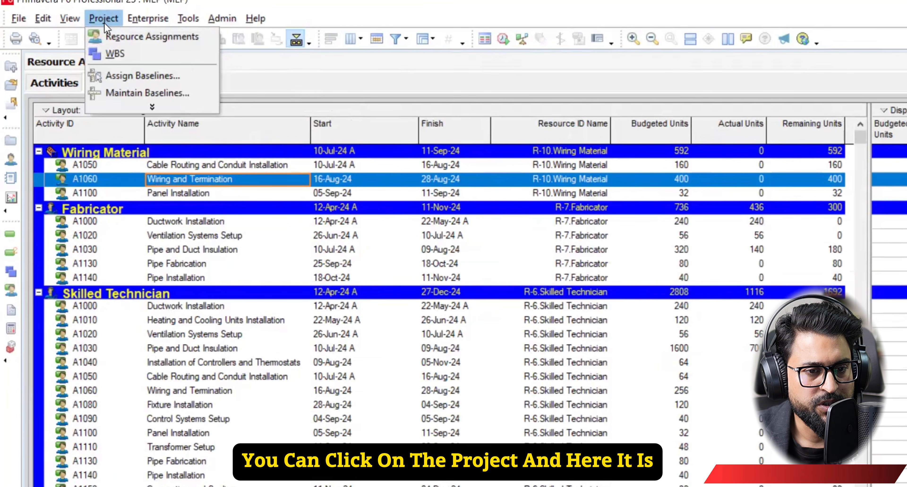
click(139, 40)
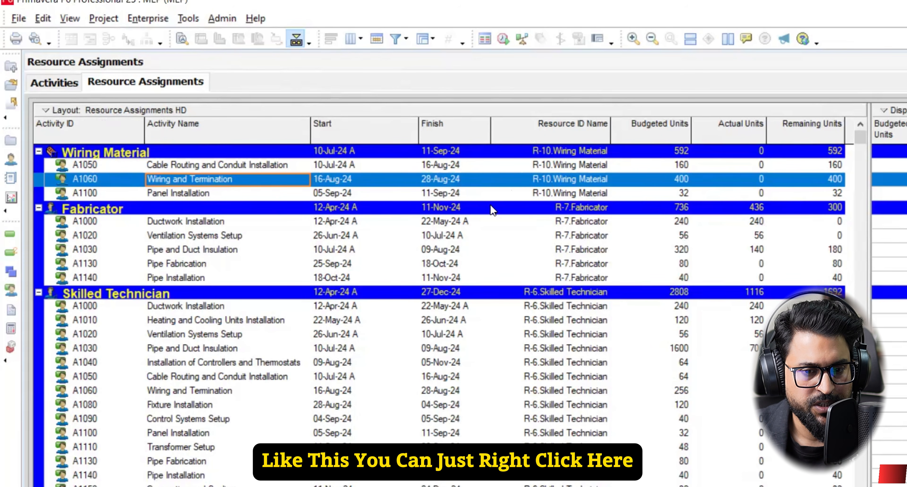
Step: Review the available and selected columns of the resource assignments table, including the column search, and accept the existing selection
click(489, 231)
right_click(490, 230)
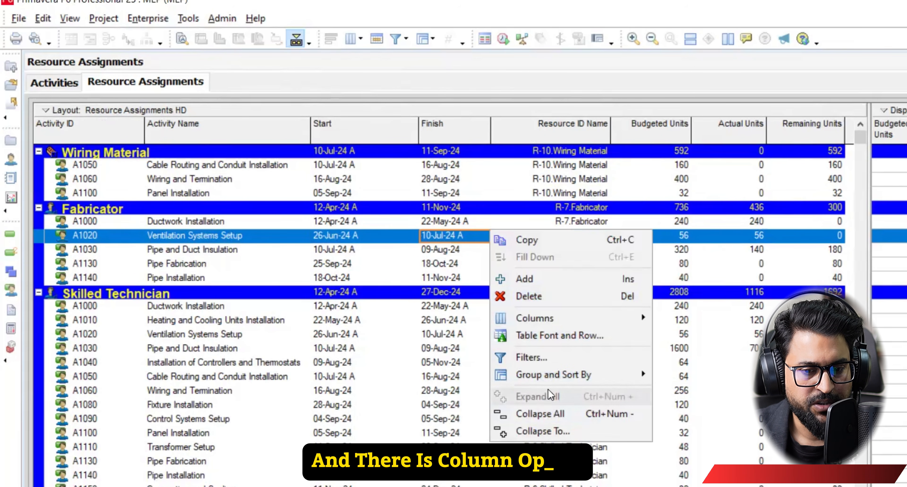
mouse_move(564, 317)
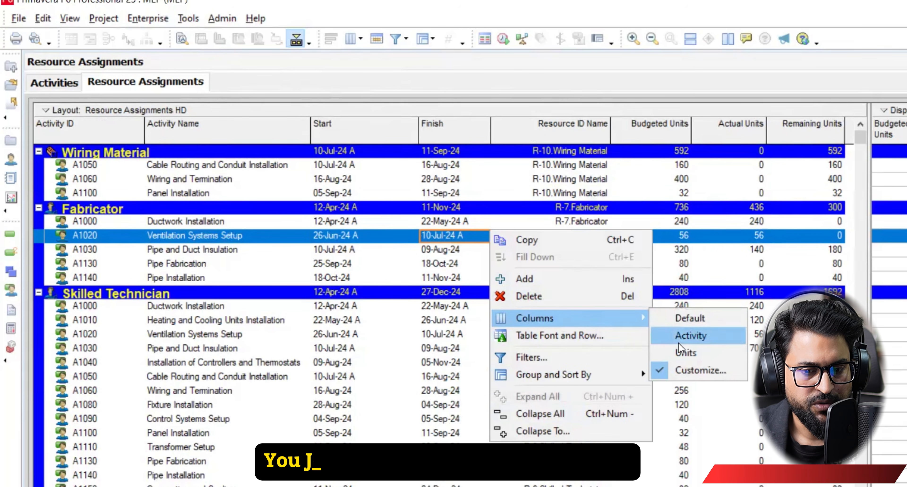
click(683, 374)
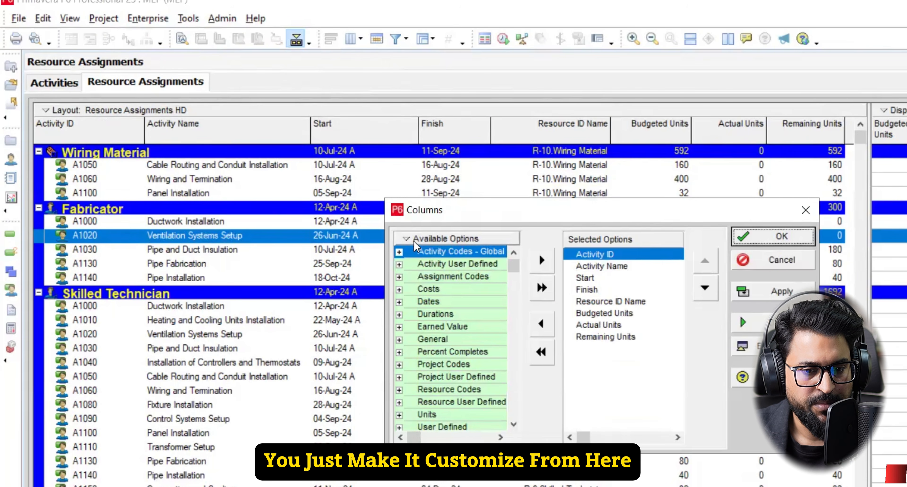
right_click(418, 253)
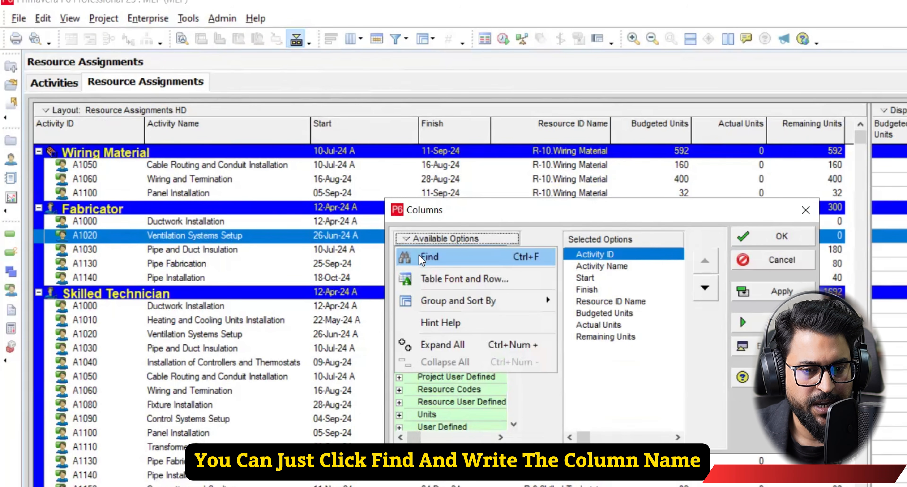
click(424, 257)
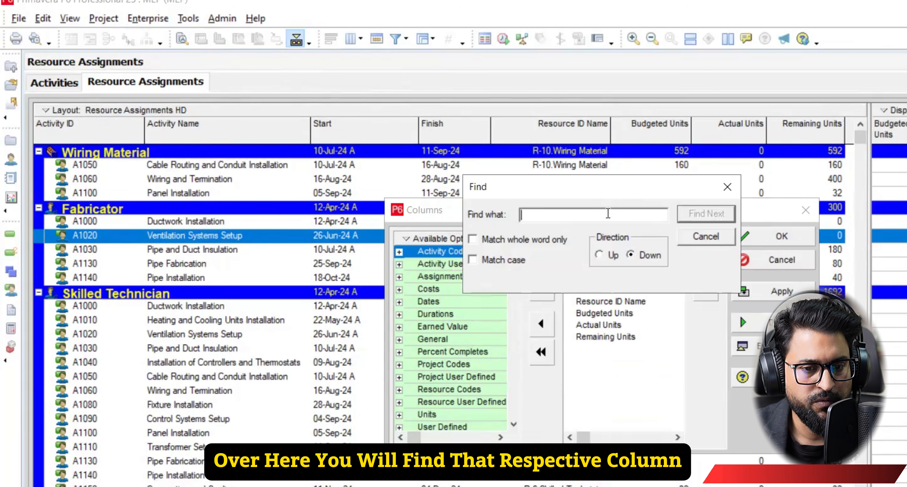
click(728, 187)
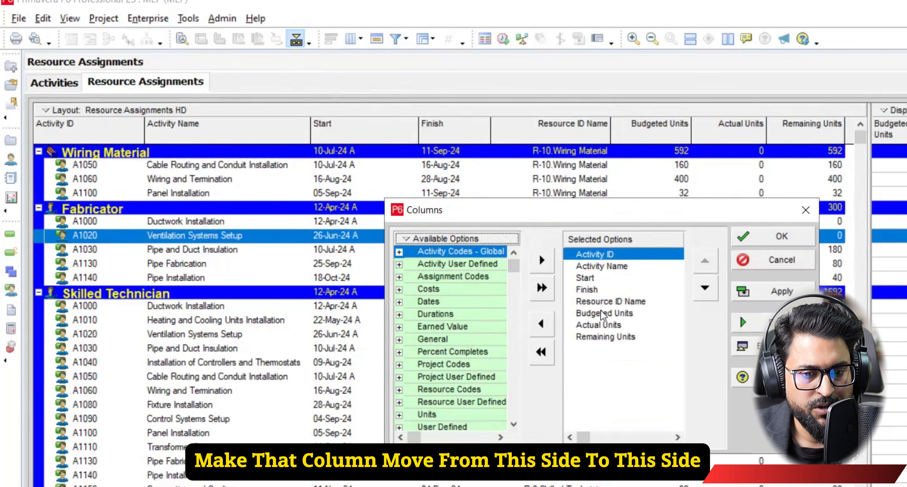
click(752, 288)
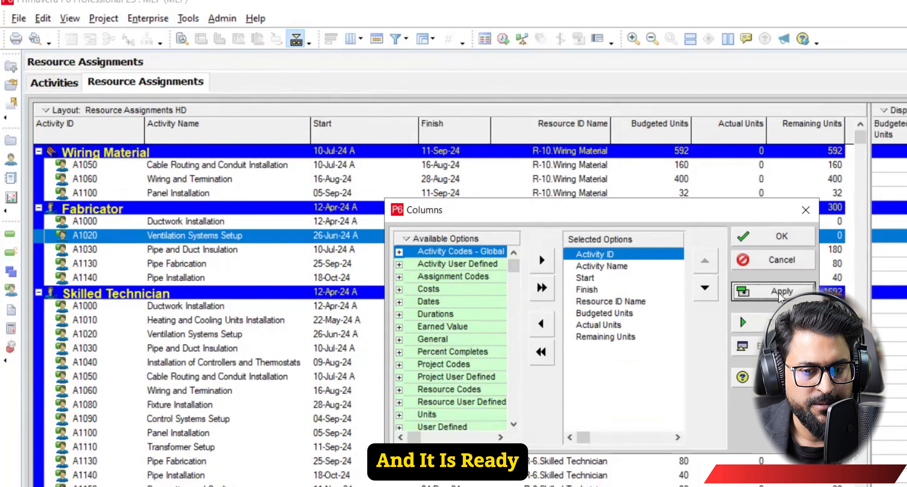
click(781, 237)
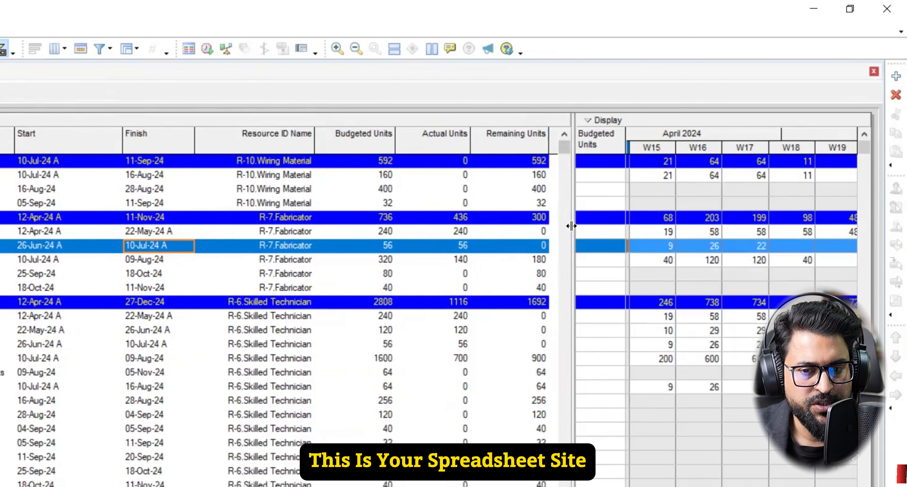
Step: Widen the time-phased spreadsheet area and accept a two-line timescale with the Month/Week date interval
drag(870, 216, 517, 213)
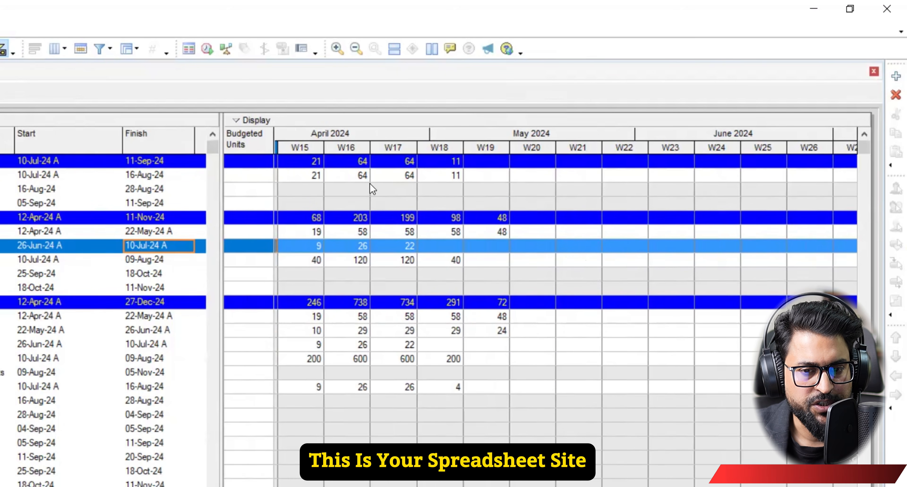
click(543, 223)
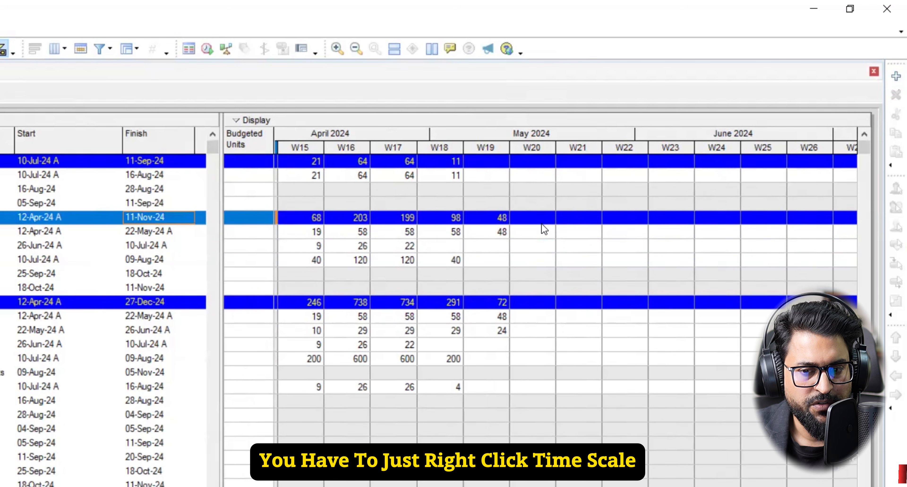
right_click(543, 224)
click(567, 238)
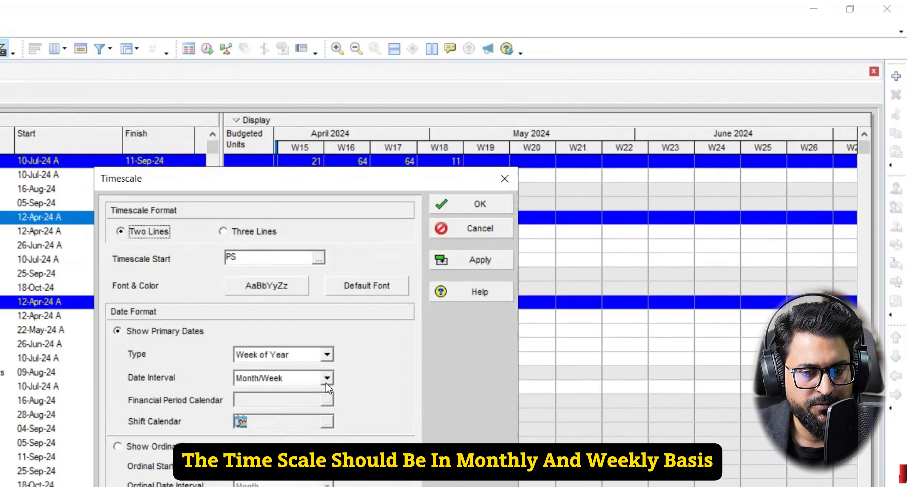
click(496, 204)
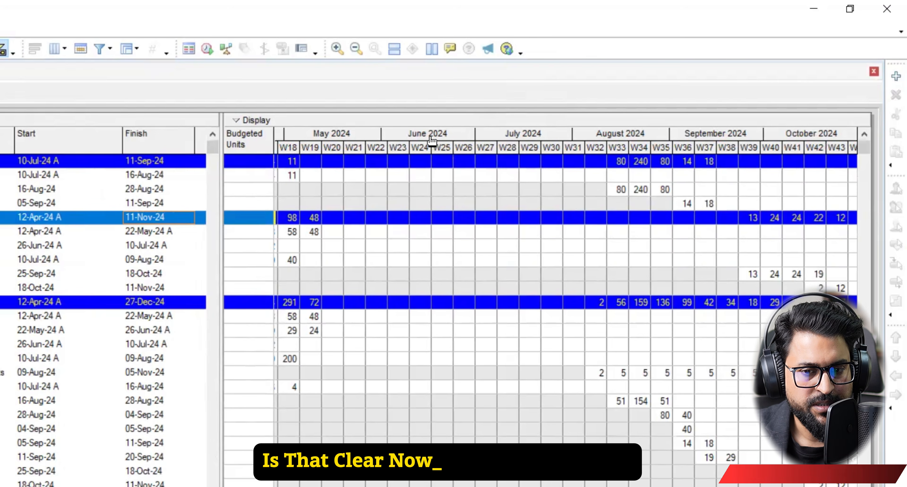
Step: Adjust the weekly column width and shift the timescale so the spreadsheet shows the weeks from April 2024 onward
drag(452, 141, 679, 159)
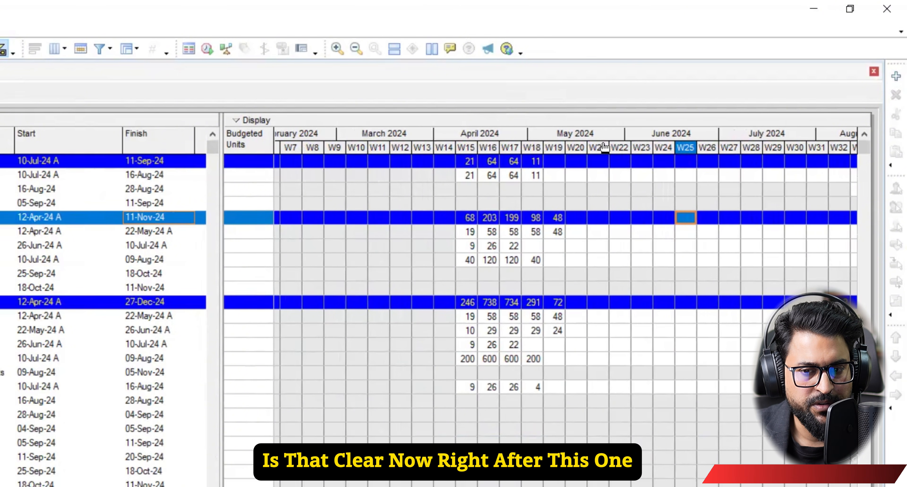
drag(605, 147, 769, 175)
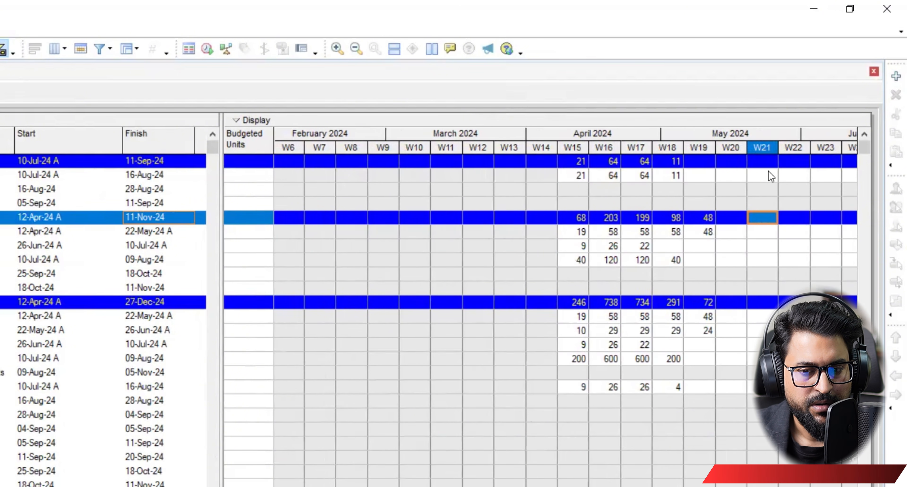
drag(628, 146, 434, 145)
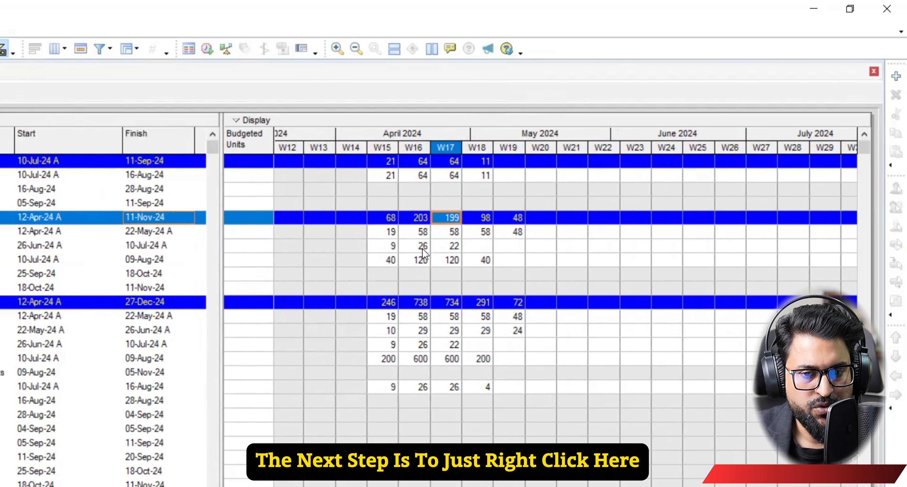
Step: Customize the spreadsheet fields by adding Budgeted Cost from the Time Interval costs to the selected fields
click(334, 270)
right_click(335, 270)
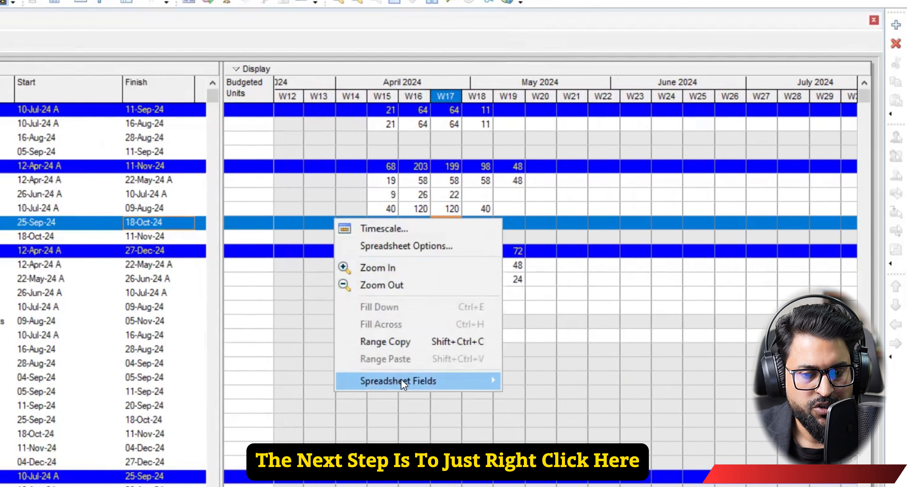
mouse_move(402, 378)
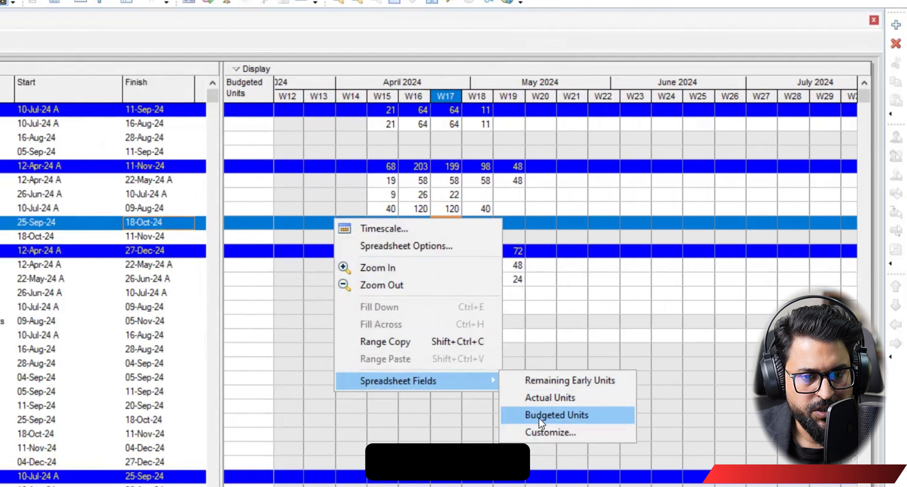
click(542, 434)
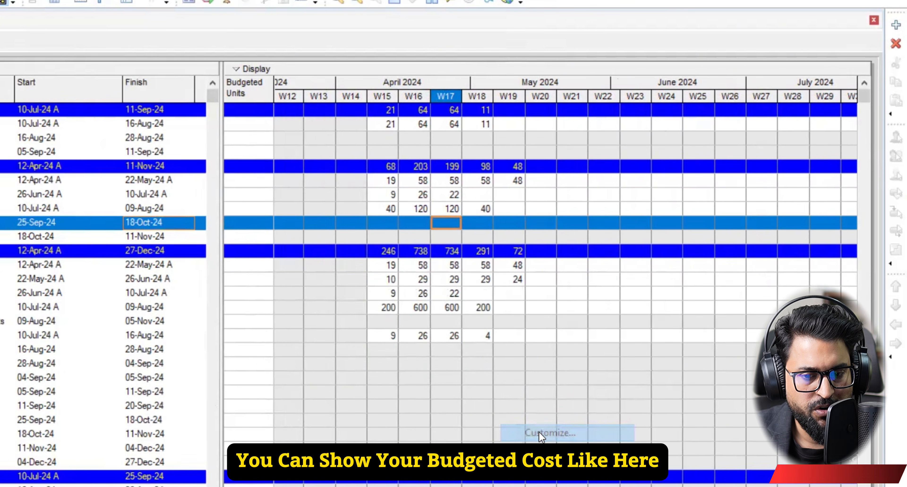
click(103, 211)
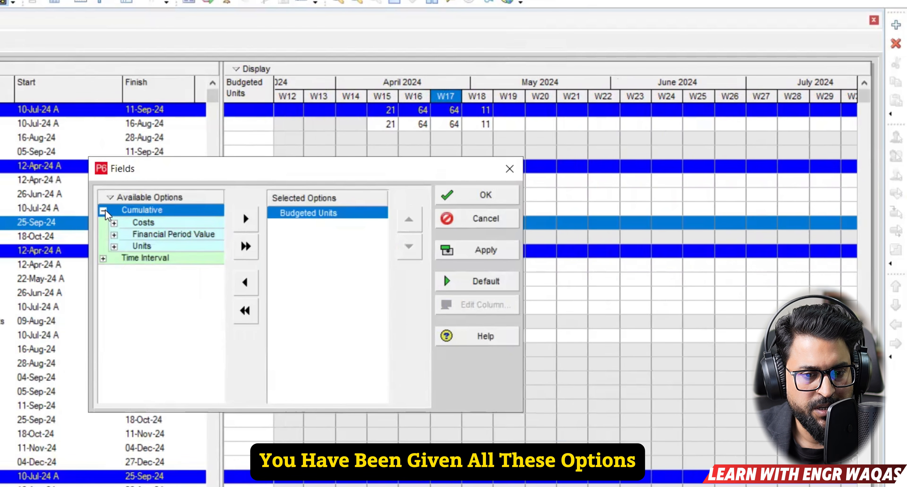
click(105, 259)
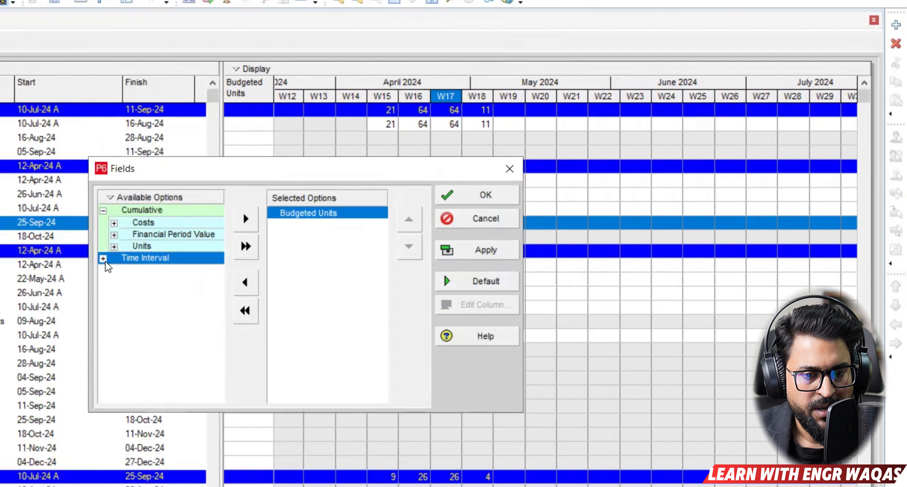
click(103, 259)
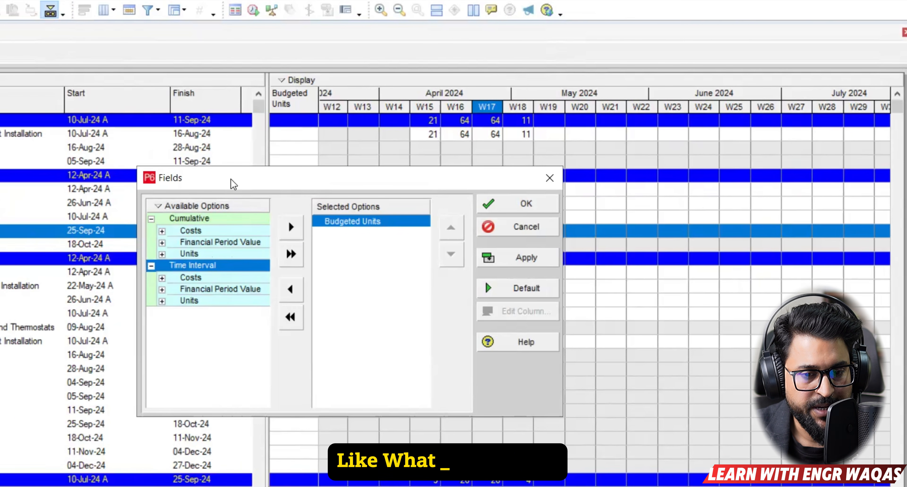
drag(220, 176, 112, 175)
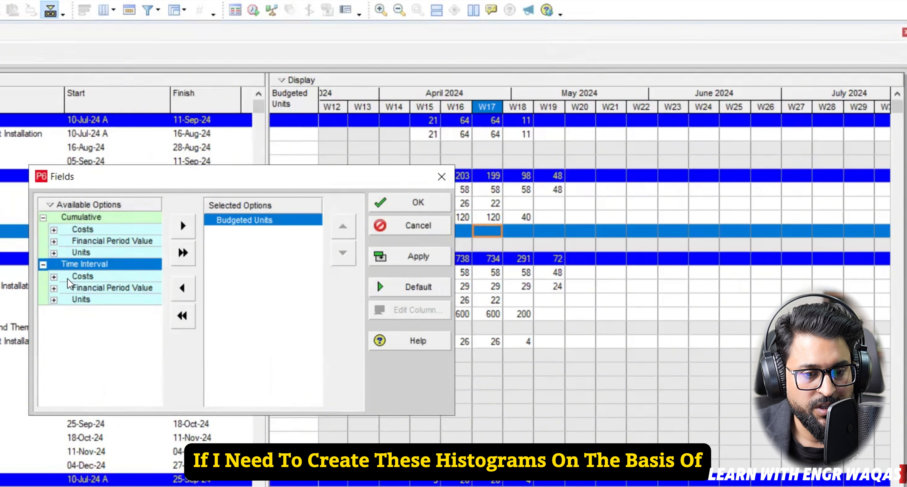
click(57, 278)
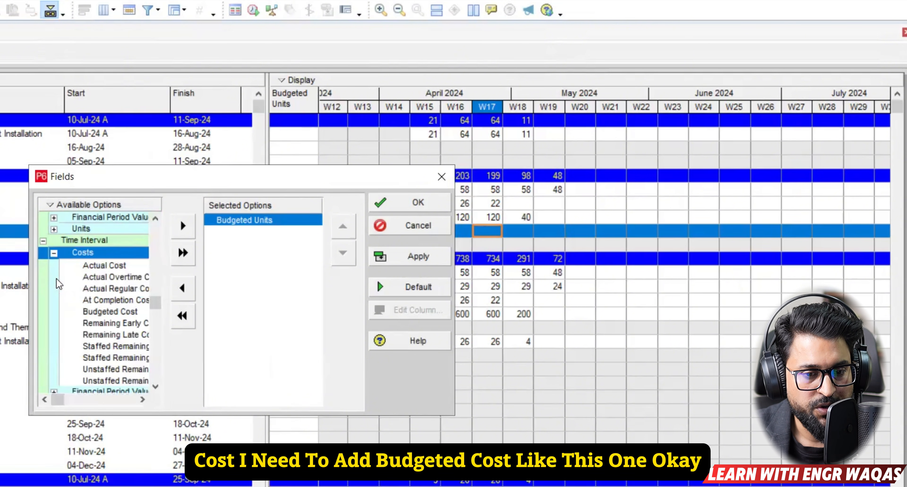
click(113, 313)
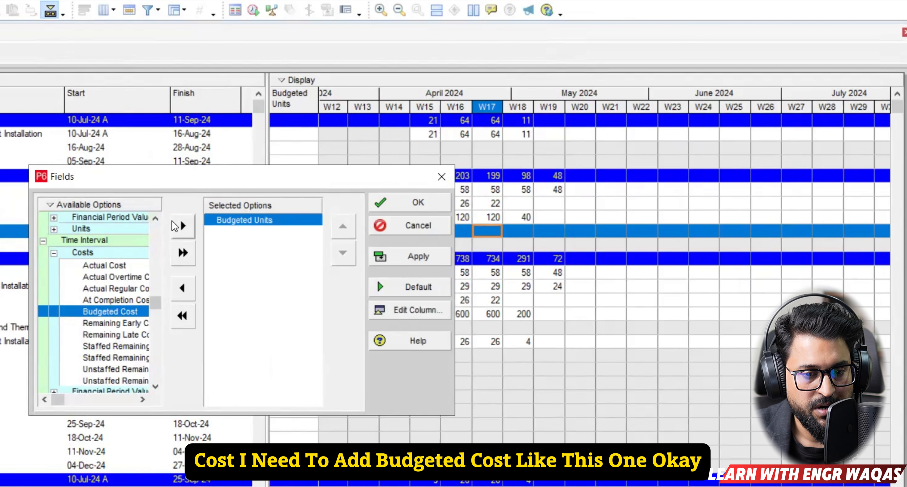
click(184, 228)
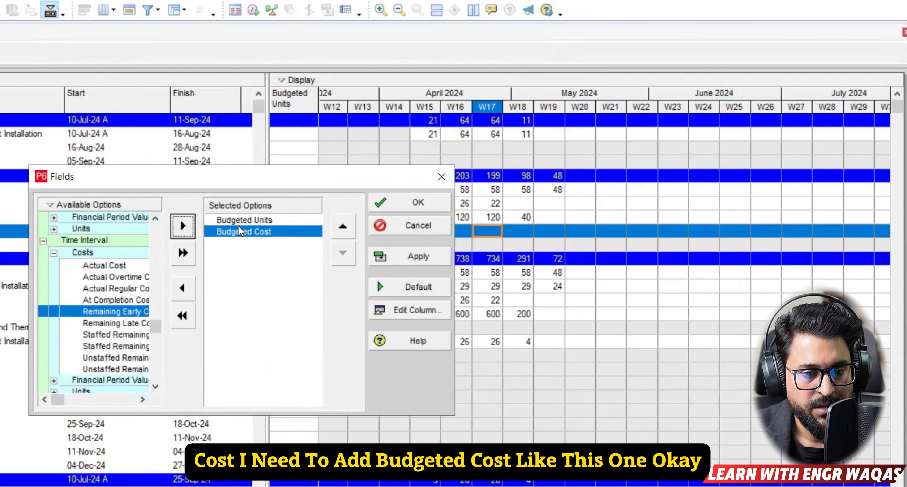
Step: Try Budgeted Cost as the only spreadsheet field, and replace it with Budgeted Units from the Time Interval units as the sole applied field
click(182, 288)
click(414, 258)
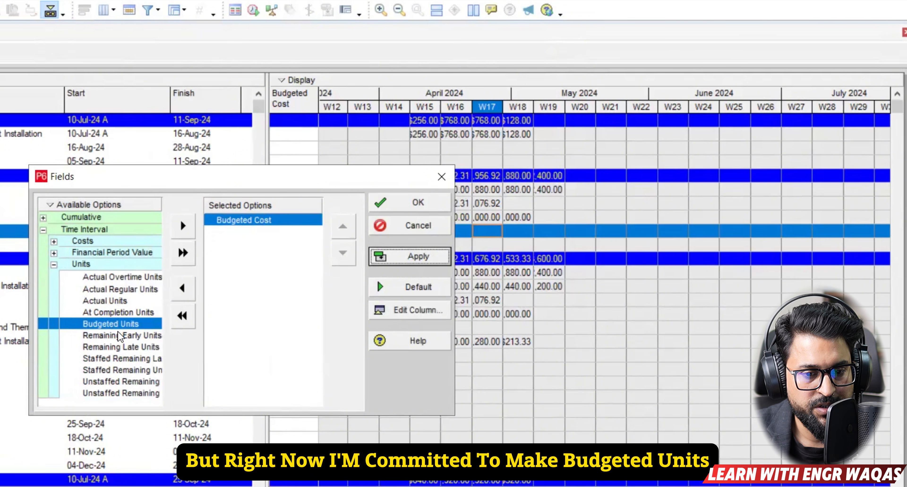
click(185, 229)
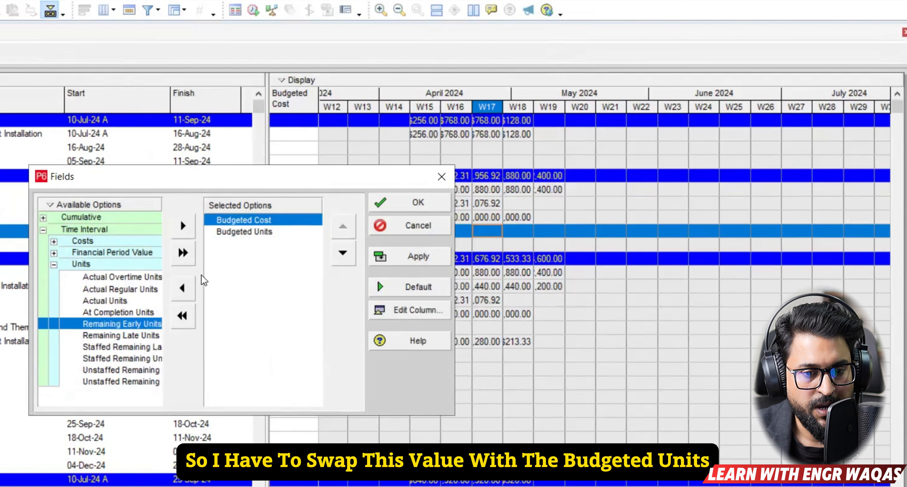
click(193, 283)
click(383, 255)
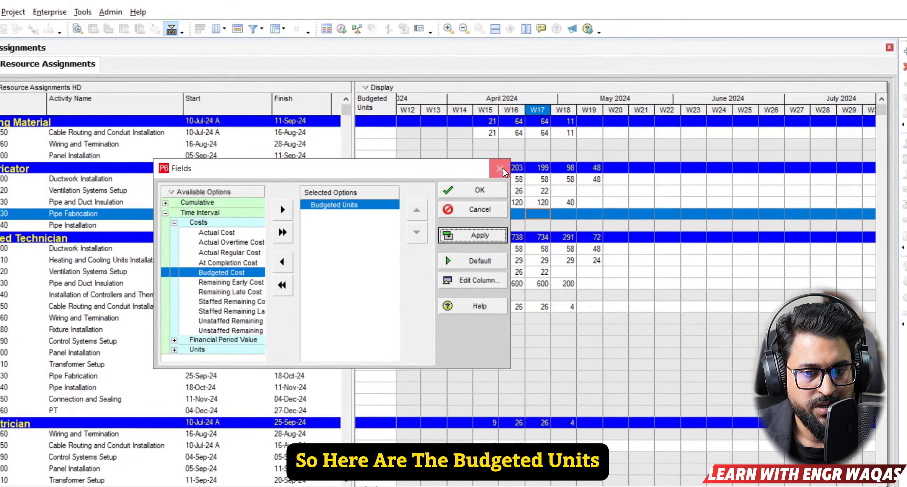
click(445, 176)
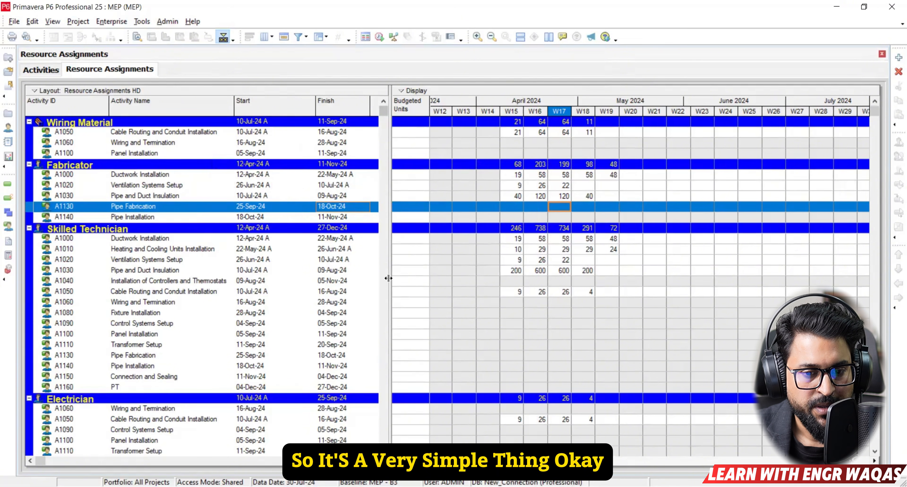
Step: Widen the assignments table to show the columns through Remaining Units and shift the timescale to begin around W14 of April 2024
drag(389, 278, 659, 266)
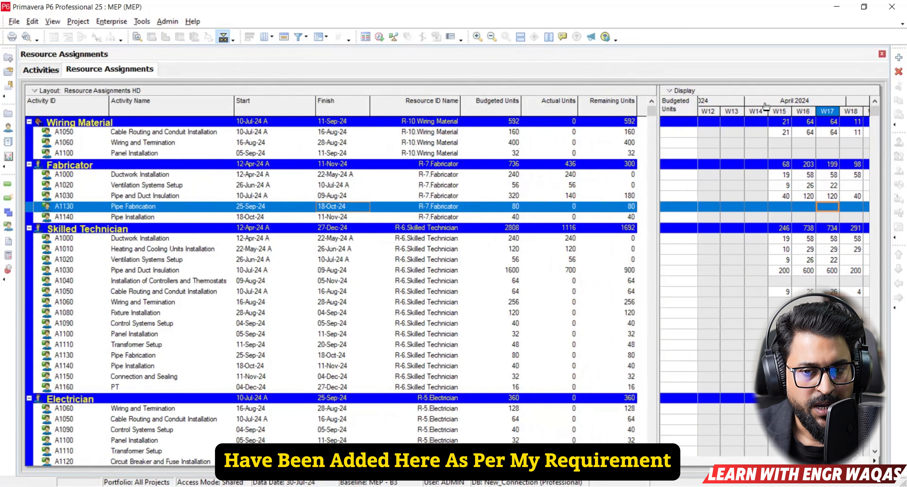
drag(767, 106, 711, 105)
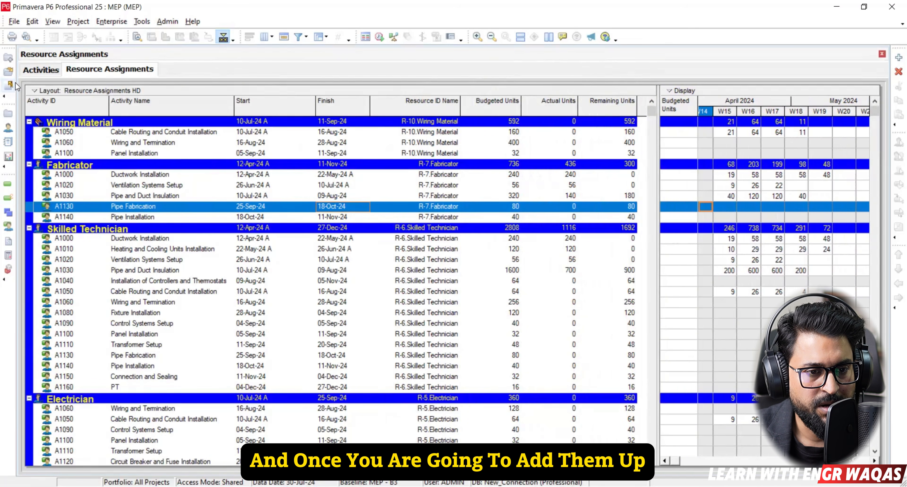
Step: Save the current resource assignments layout as a new layout named "Histogram Dashboard"
click(35, 90)
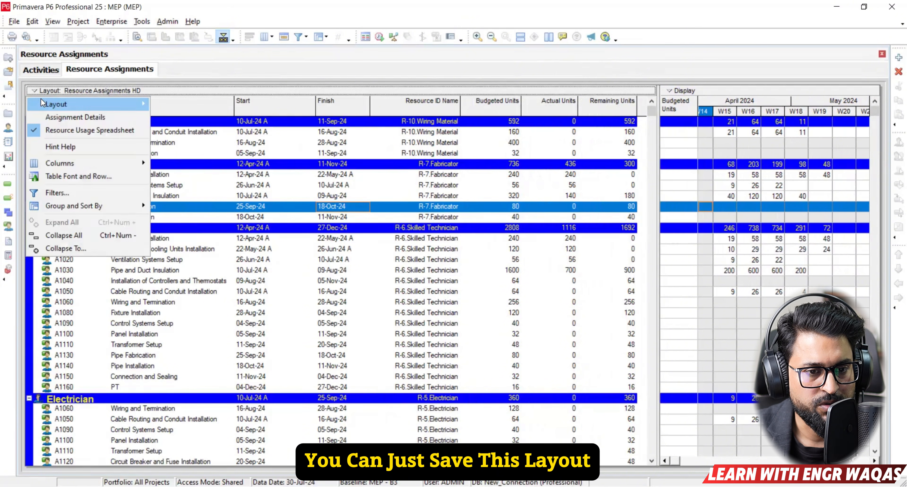
mouse_move(42, 103)
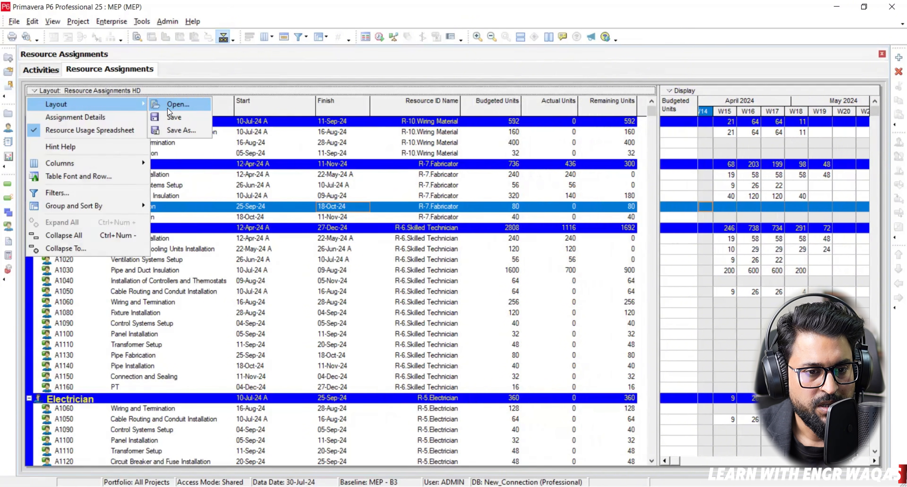
click(190, 130)
click(437, 170)
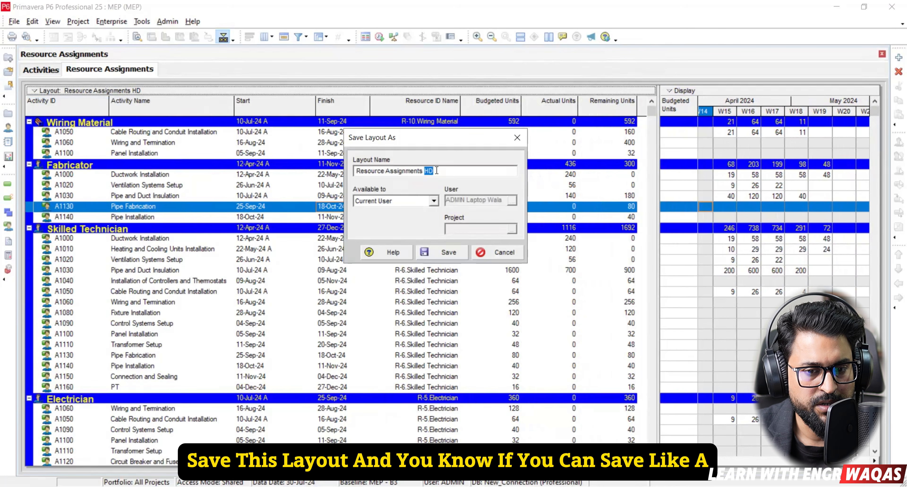
key(BackSpace)
key(BackSpace)
key(BackSpace)
key(BackSpace)
key(BackSpace)
key(BackSpace)
key(BackSpace)
key(BackSpace)
key(BackSpace)
key(BackSpace)
key(BackSpace)
key(BackSpace)
key(BackSpace)
key(BackSpace)
key(BackSpace)
key(BackSpace)
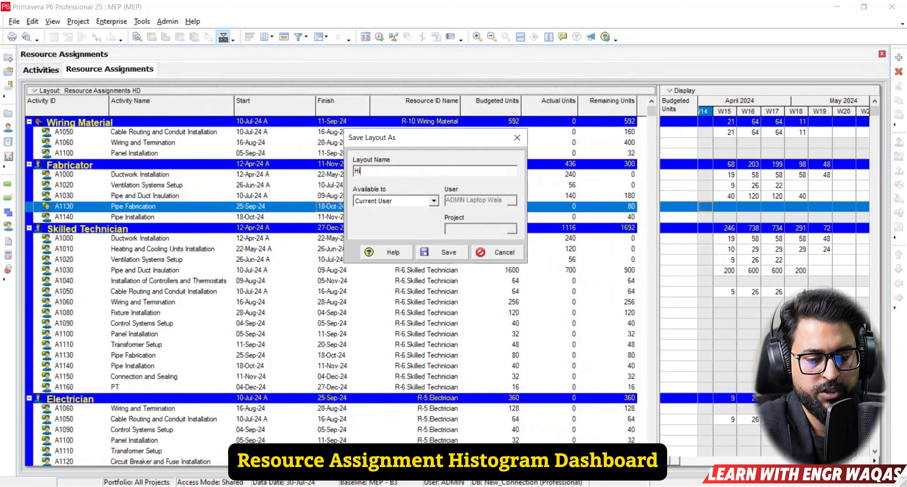
text(Histogram )
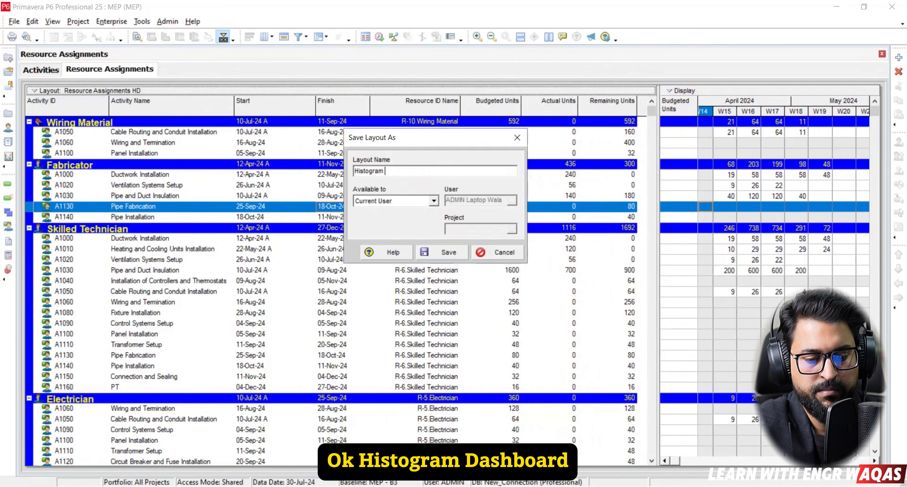
text(Dashboard)
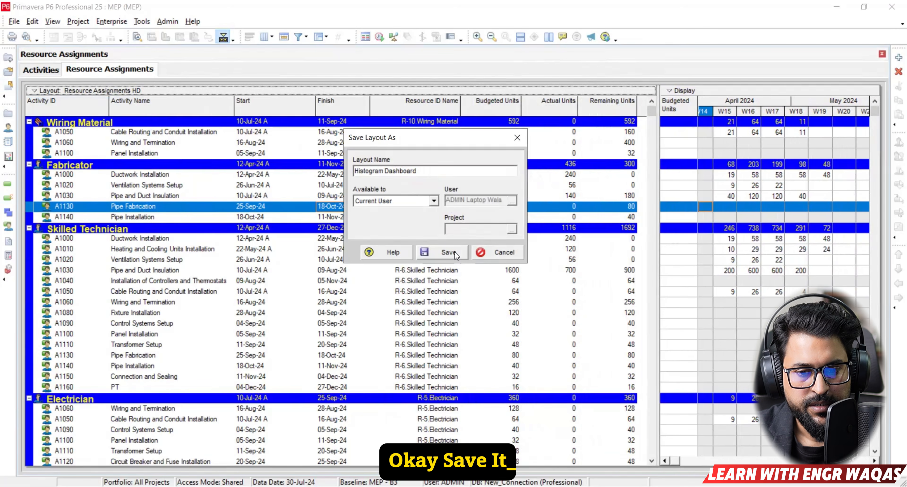
click(447, 252)
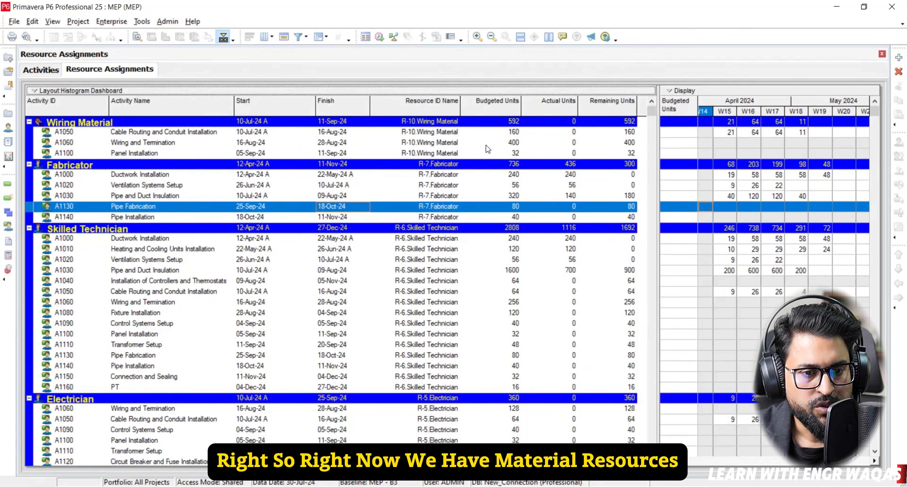
Step: Start a filter condition for the resource assignments with Resource Type as its parameter
click(208, 131)
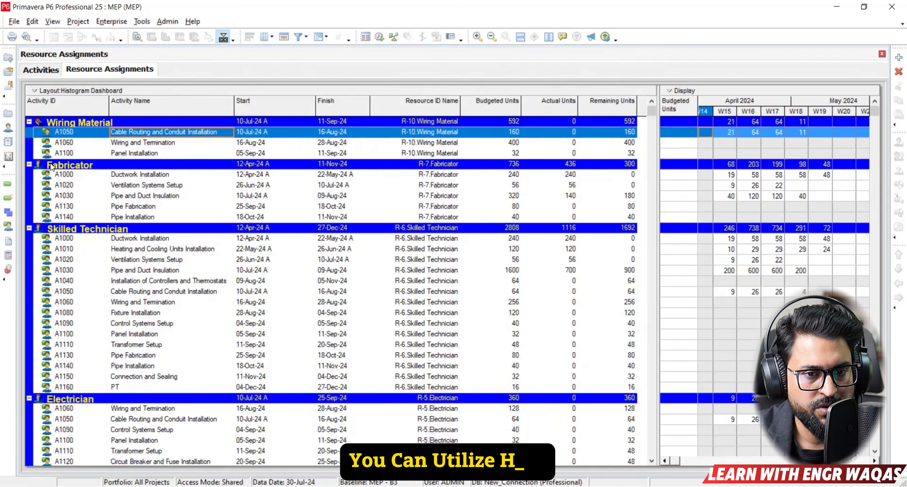
drag(305, 17, 309, 20)
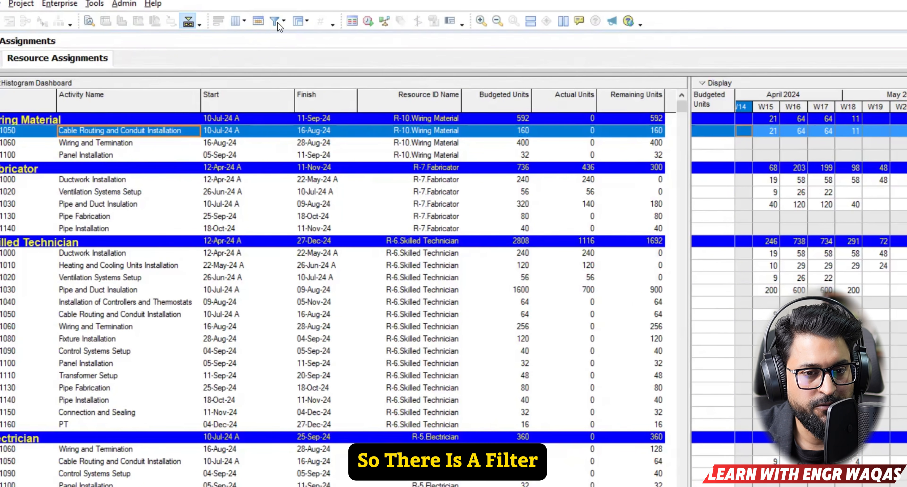
click(275, 21)
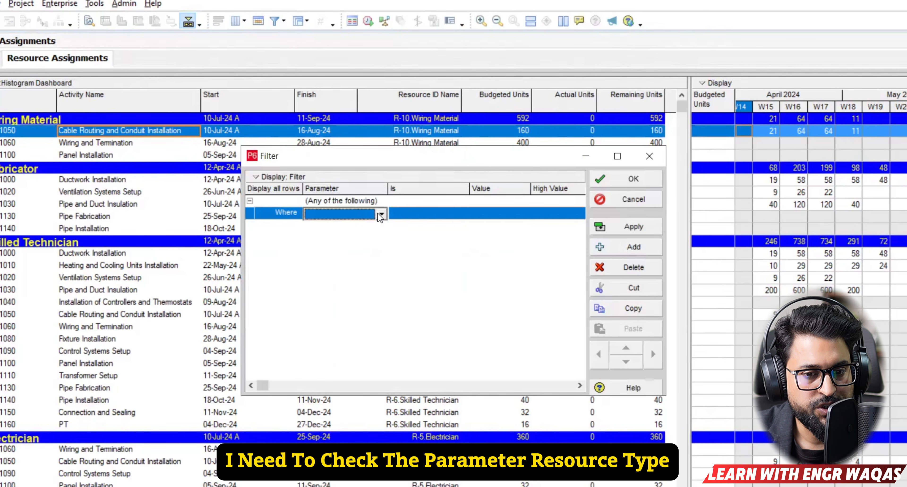
click(381, 214)
key(r)
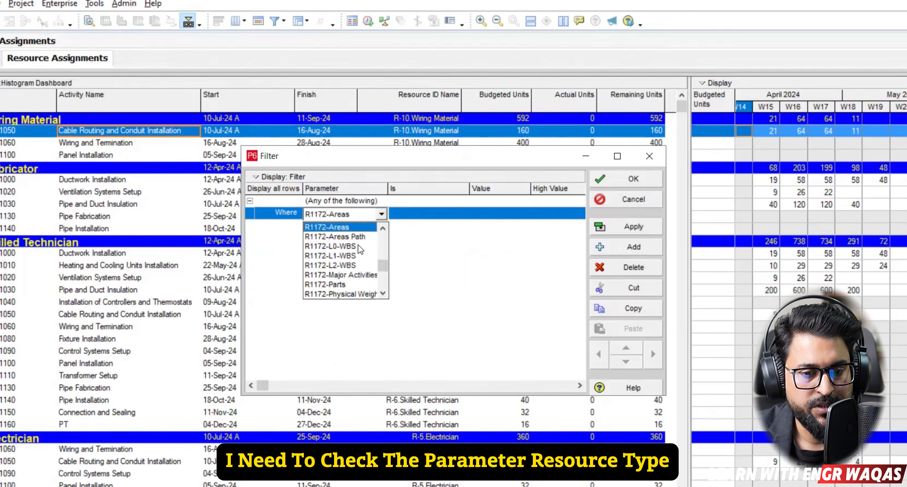
scroll(358, 244, down, 8)
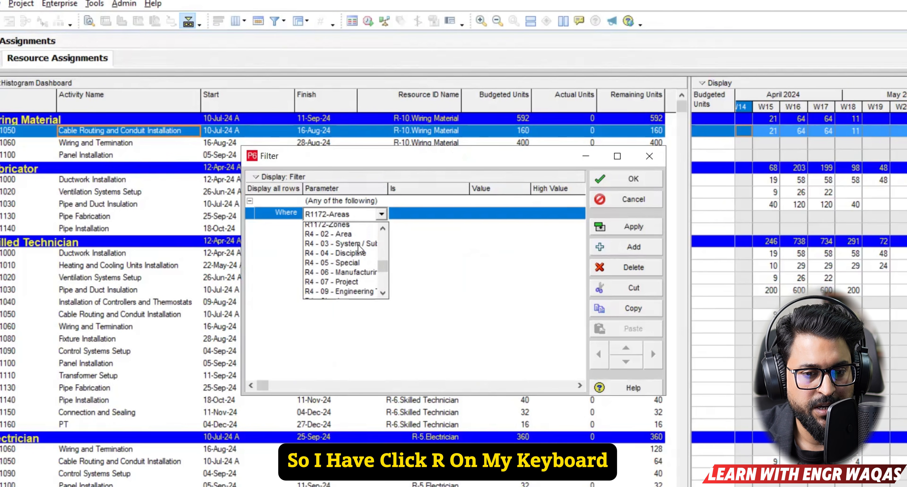
scroll(358, 246, down, 5)
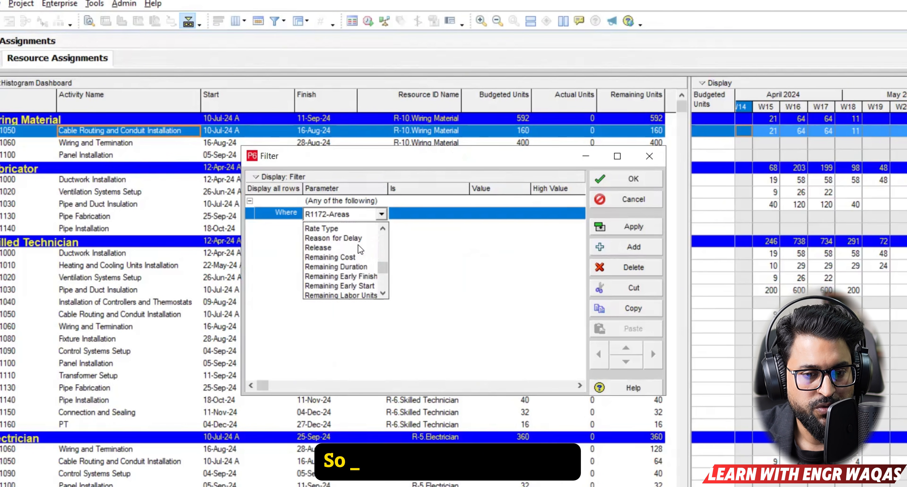
scroll(360, 249, down, 2)
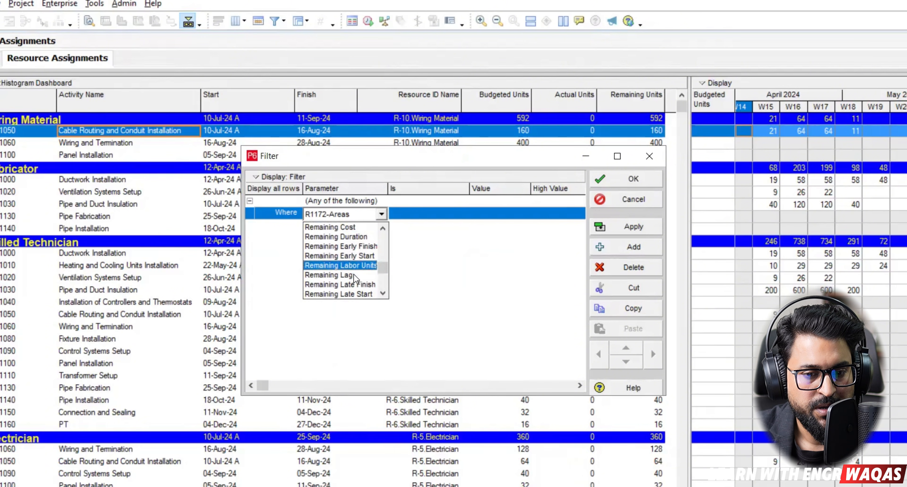
scroll(355, 277, down, 4)
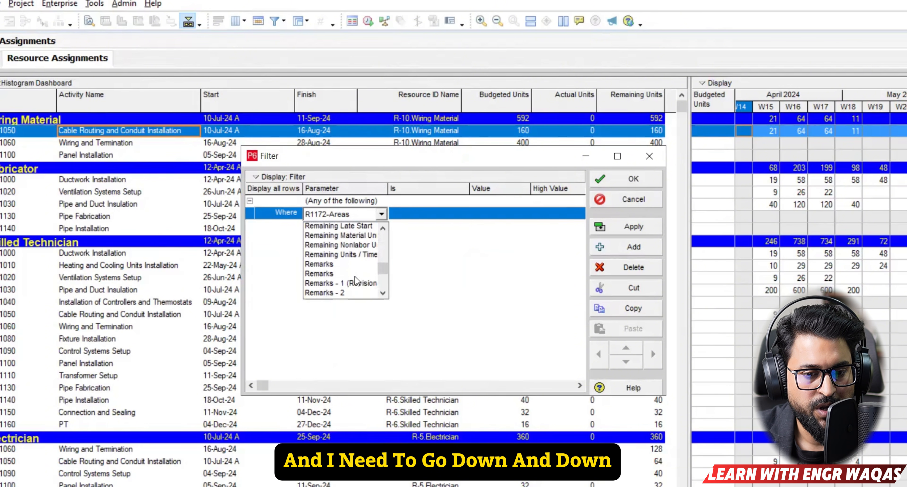
scroll(355, 276, down, 3)
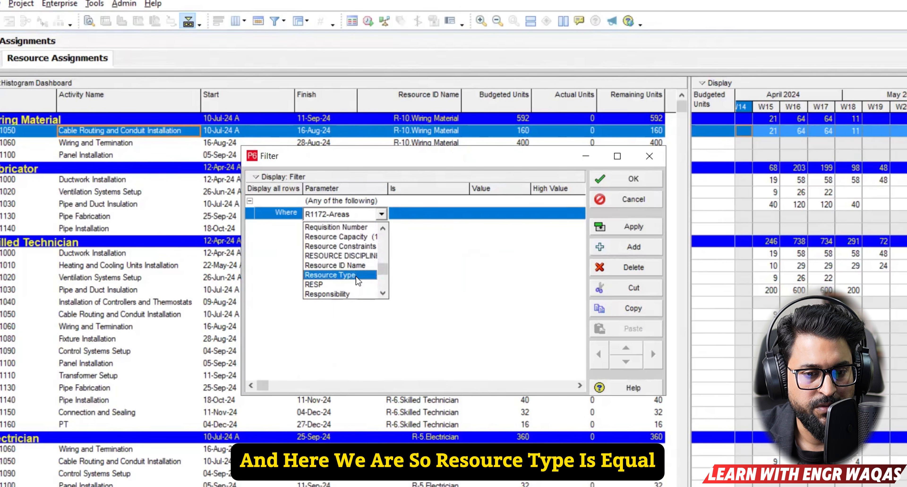
click(356, 274)
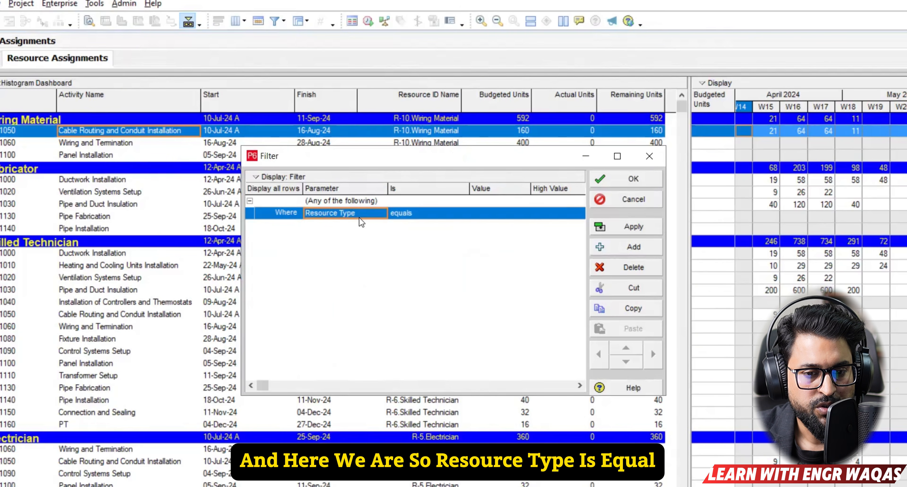
Step: Set the Resource Type condition to "is not equal to" Material, apply the filter and check the resource groups in the list
click(430, 211)
click(437, 215)
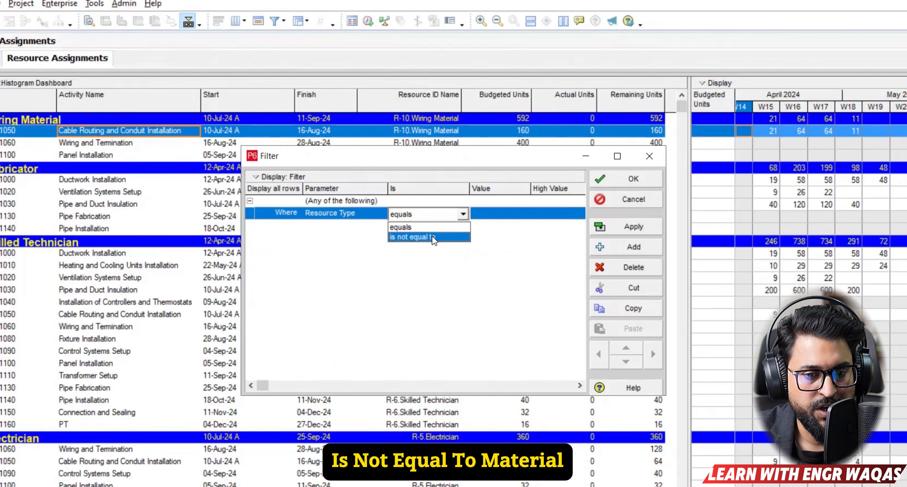
click(434, 238)
click(480, 211)
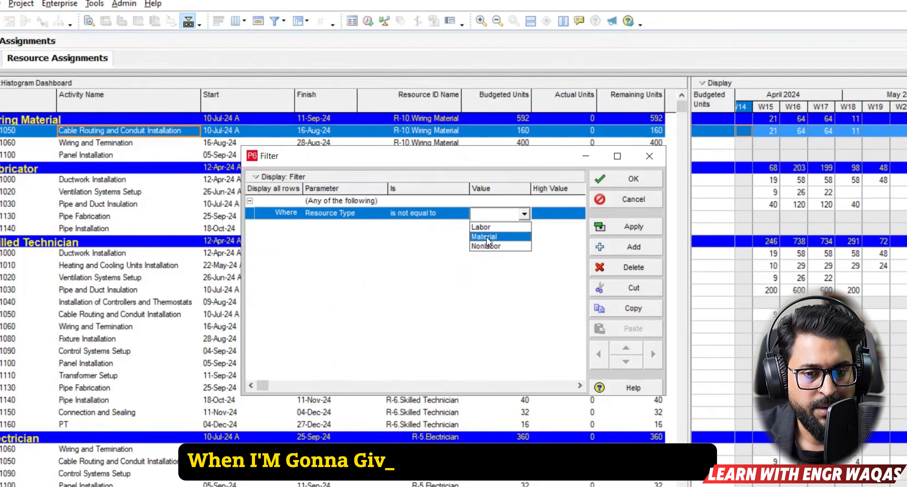
click(486, 236)
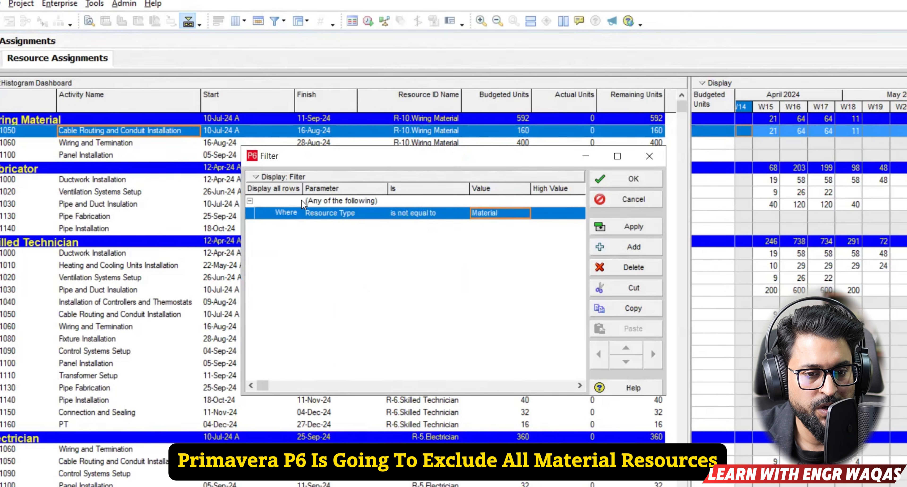
click(626, 228)
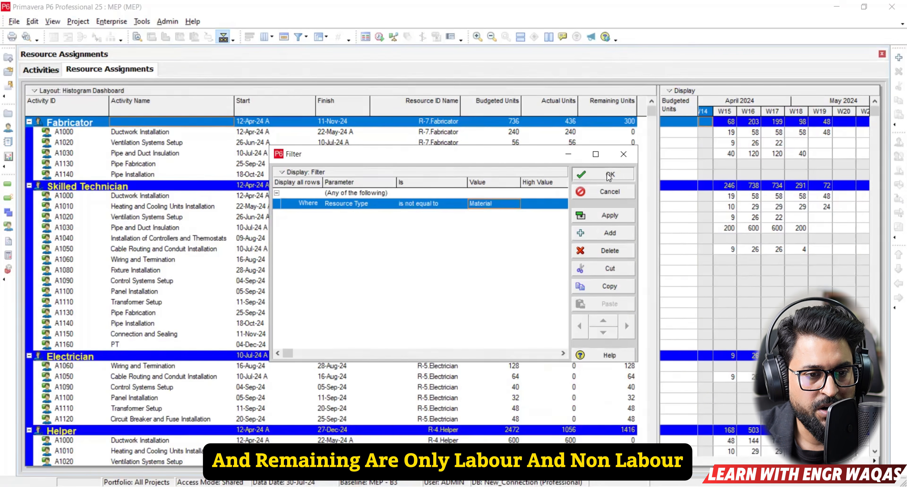
click(631, 183)
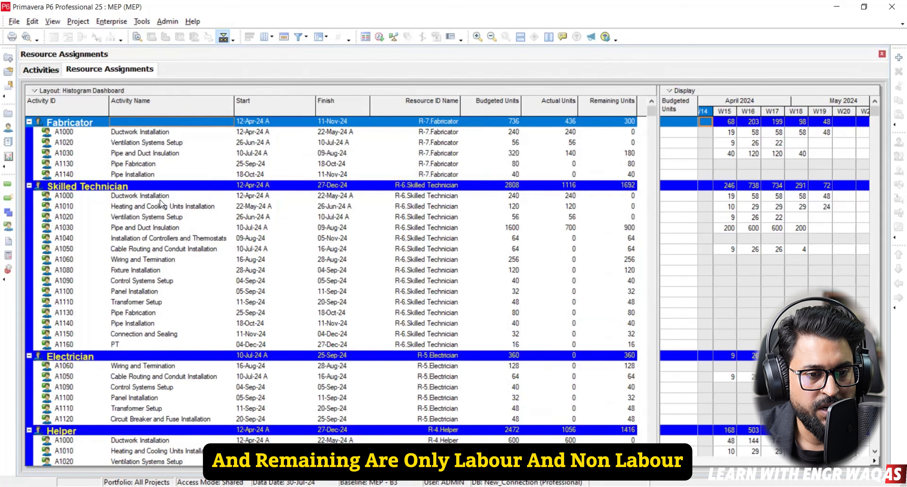
scroll(115, 213, down, 2)
scroll(161, 205, down, 1)
scroll(162, 205, down, 3)
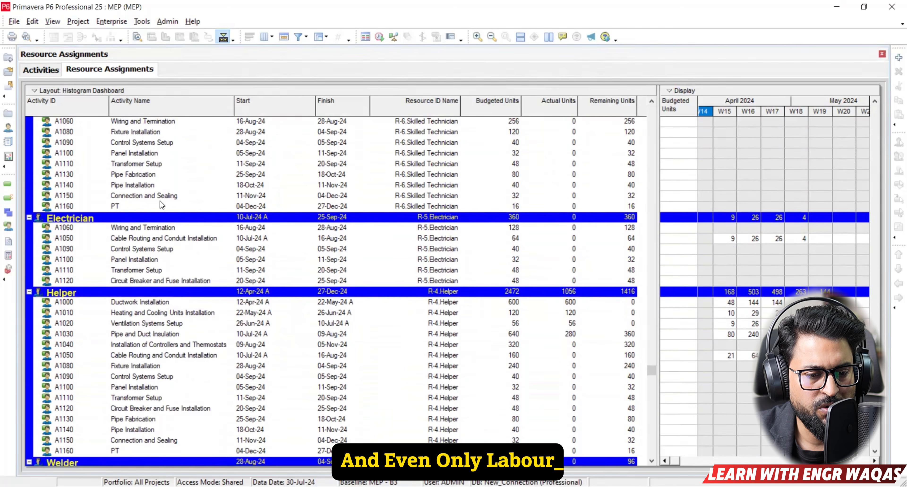
scroll(160, 204, up, 6)
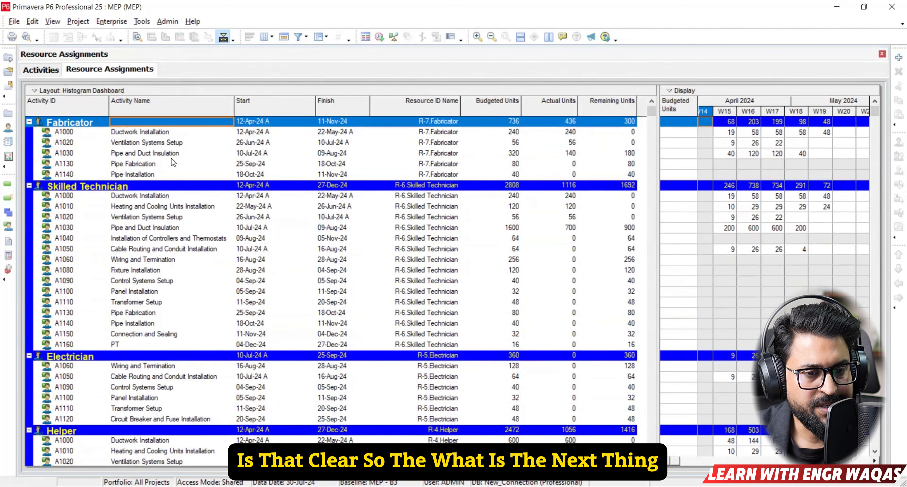
click(158, 132)
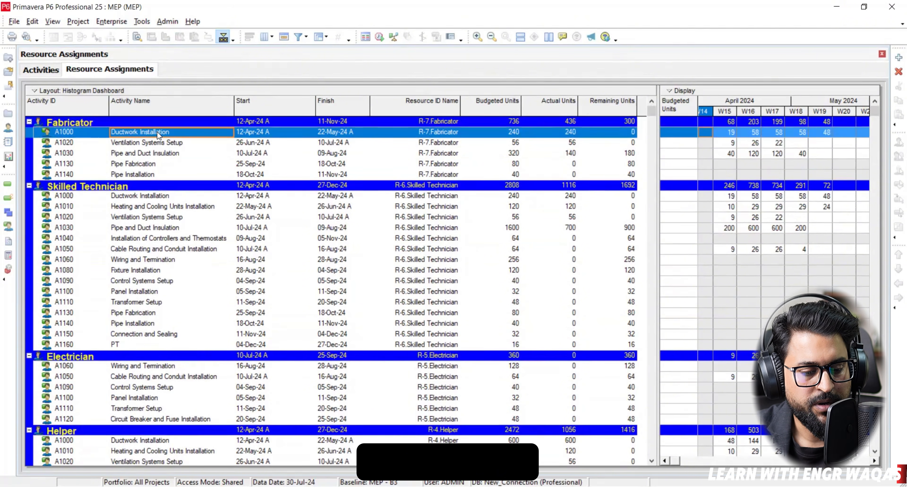
key(ctrl+a)
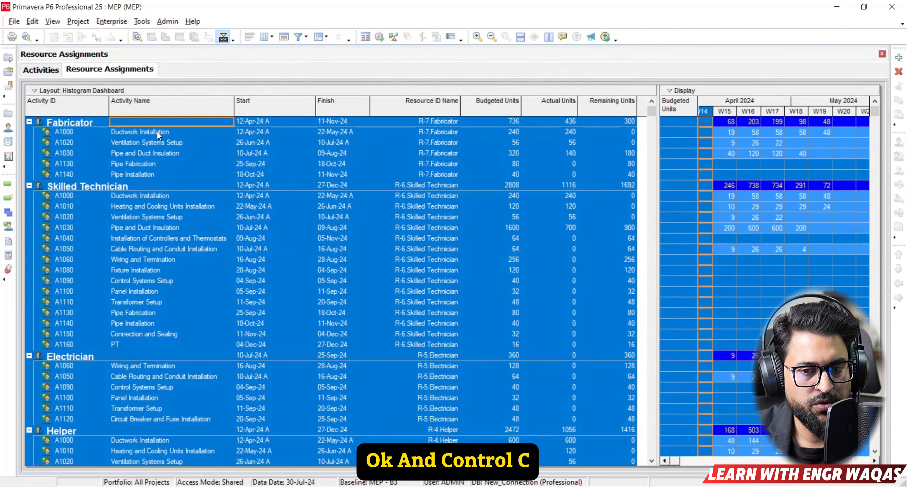
click(674, 105)
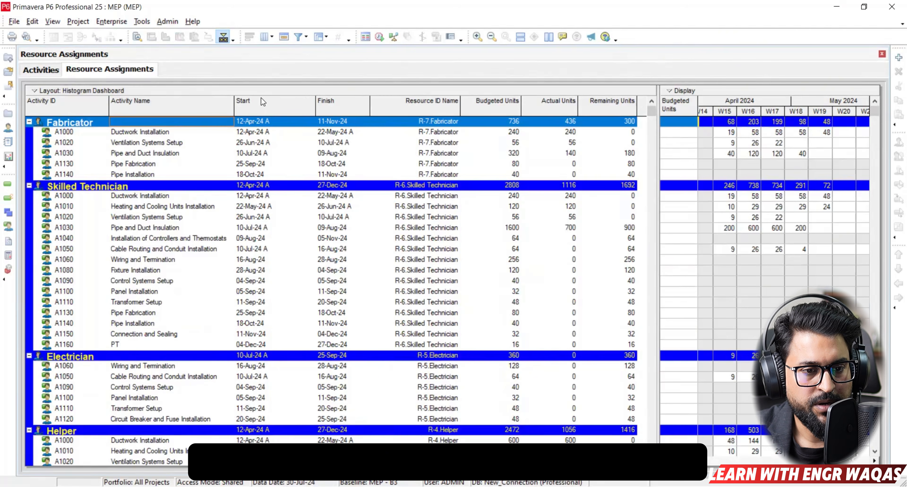
Step: Sort the assignments within the resource groups by Activity ID in descending order and select all rows for copying
click(88, 106)
click(89, 106)
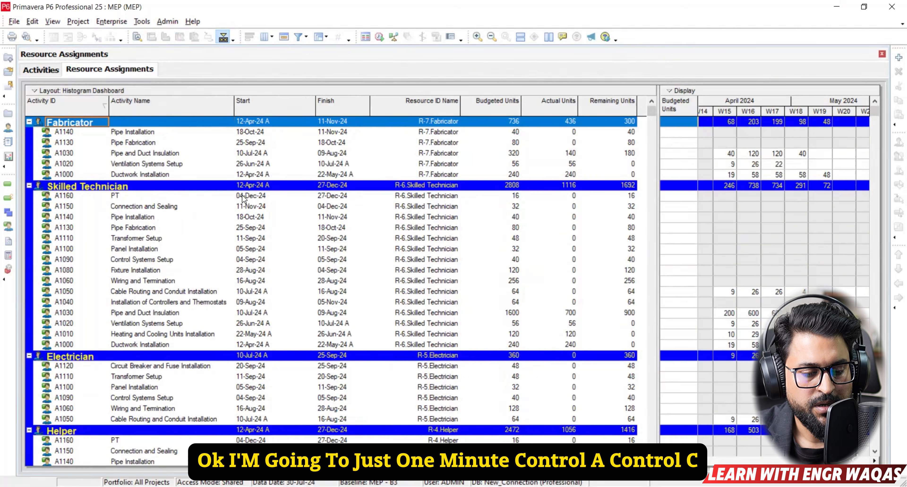
key(ctrl+a)
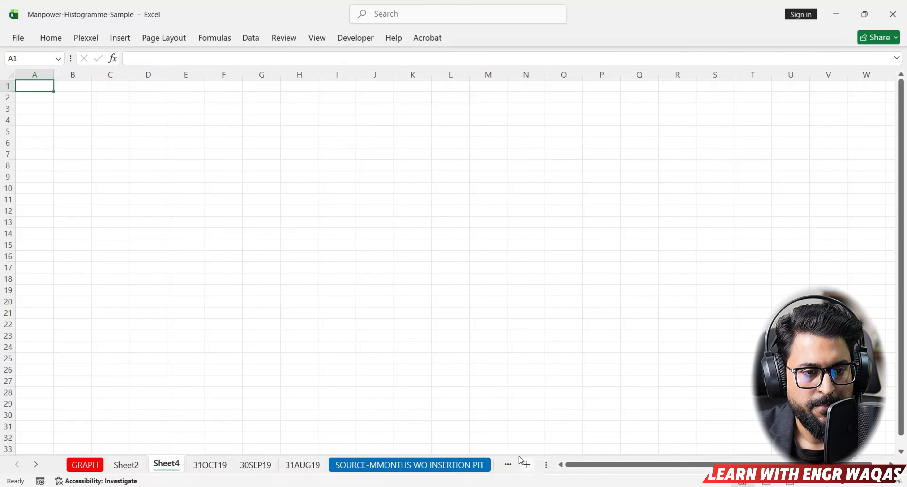
Step: Paste the copied resource assignments into Sheet4 from A1 and widen the columns to fit their contents
key(ctrl+v)
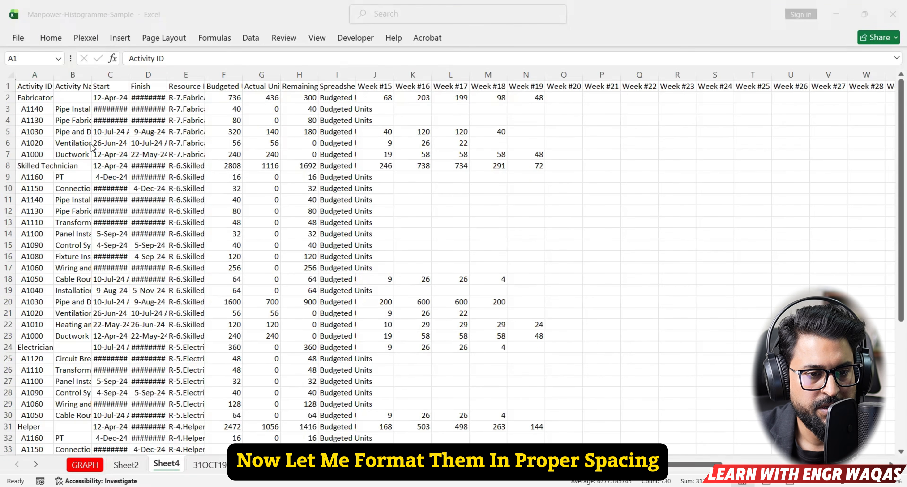
click(52, 74)
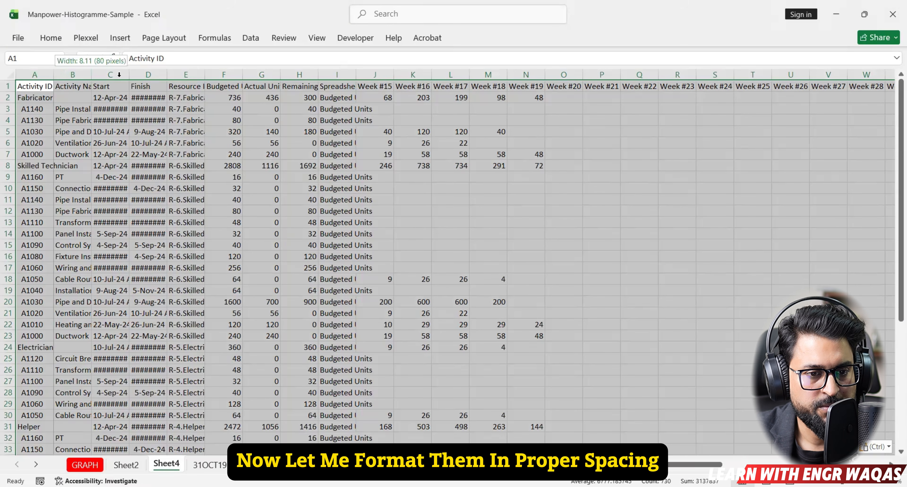
double_click(54, 73)
click(131, 77)
drag(131, 77, 227, 74)
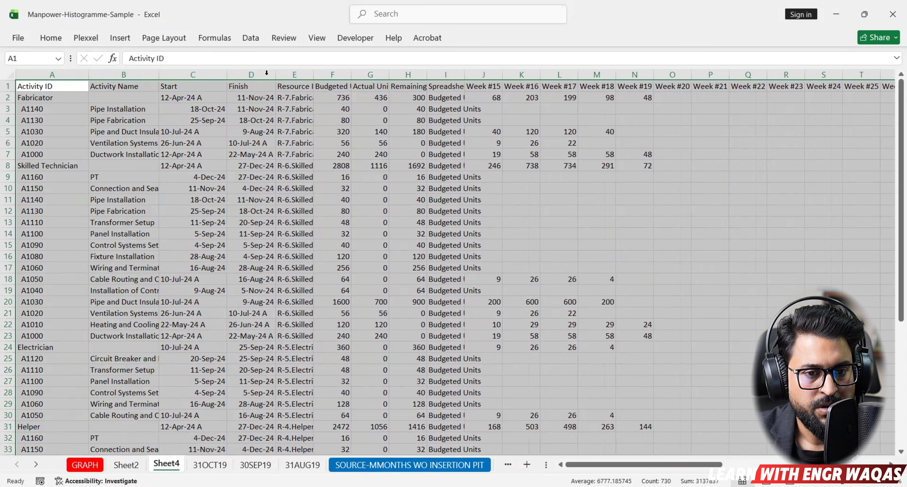
drag(264, 72, 677, 76)
click(370, 142)
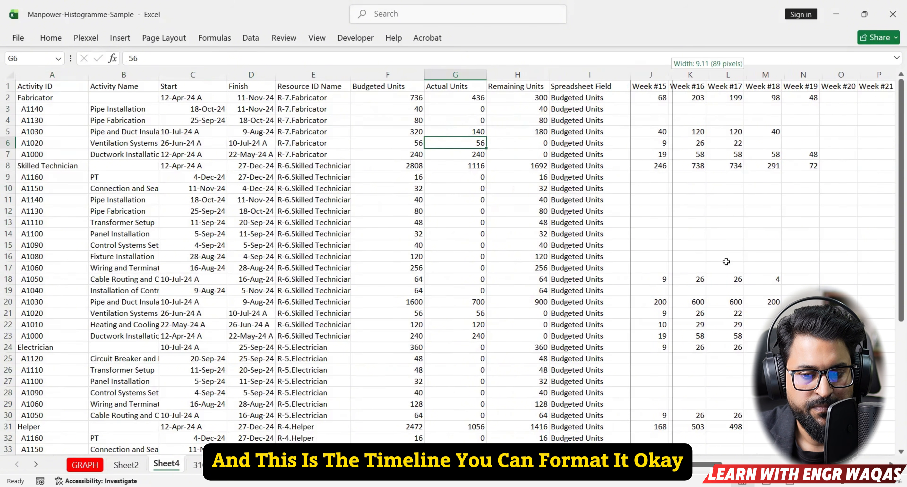
Step: Make the header row A1:AV1 bold and give it thick outside borders
drag(44, 86, 894, 84)
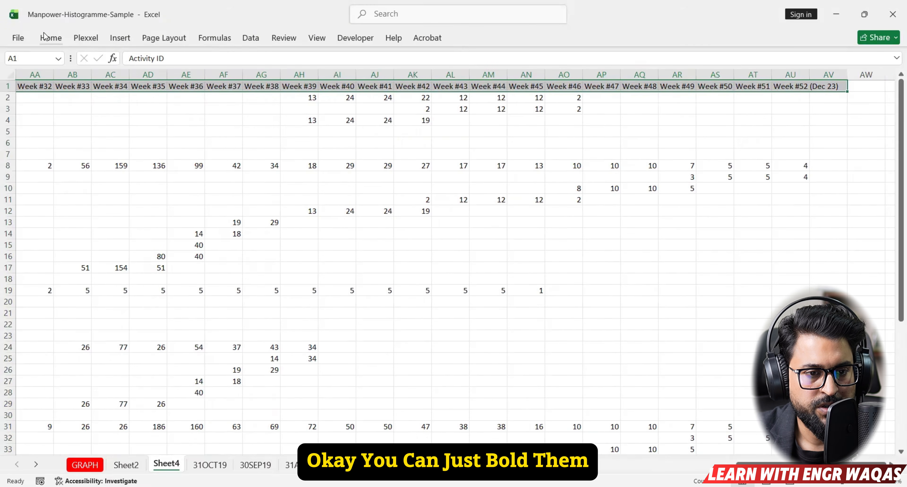
click(50, 38)
click(82, 78)
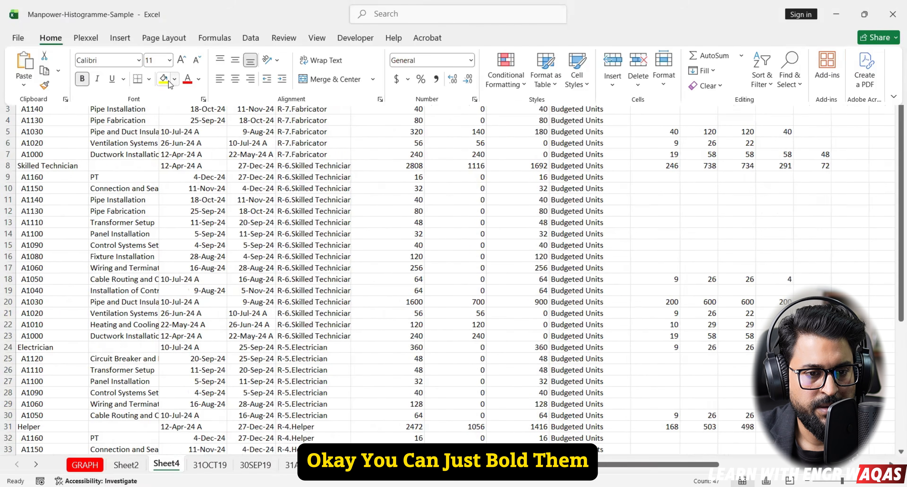
click(149, 79)
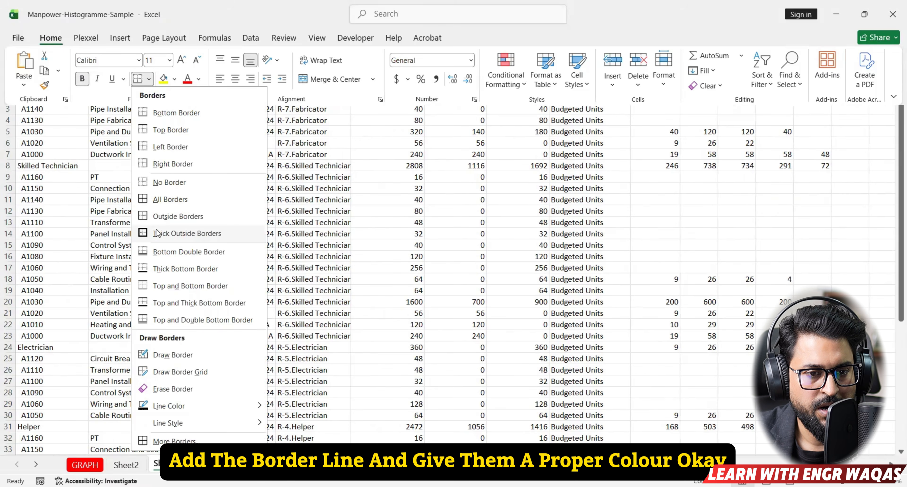
click(157, 233)
Step: Try a dark blue fill on the header row
click(175, 79)
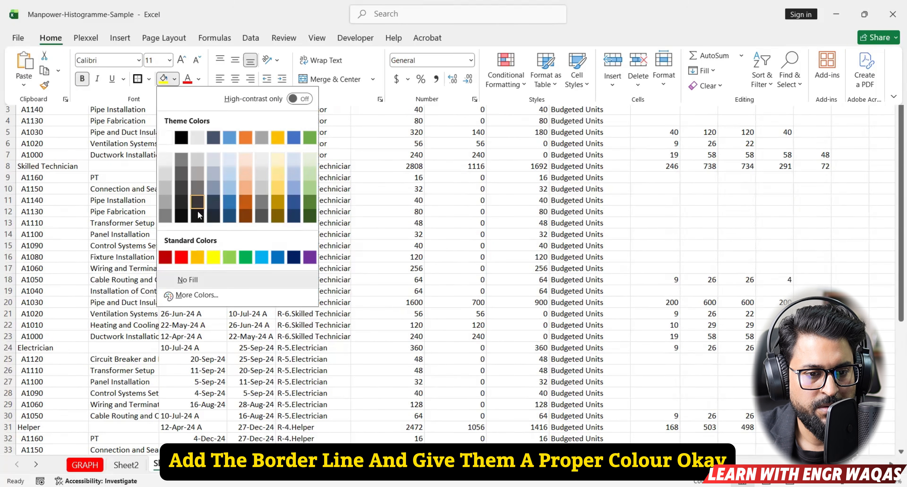
click(294, 258)
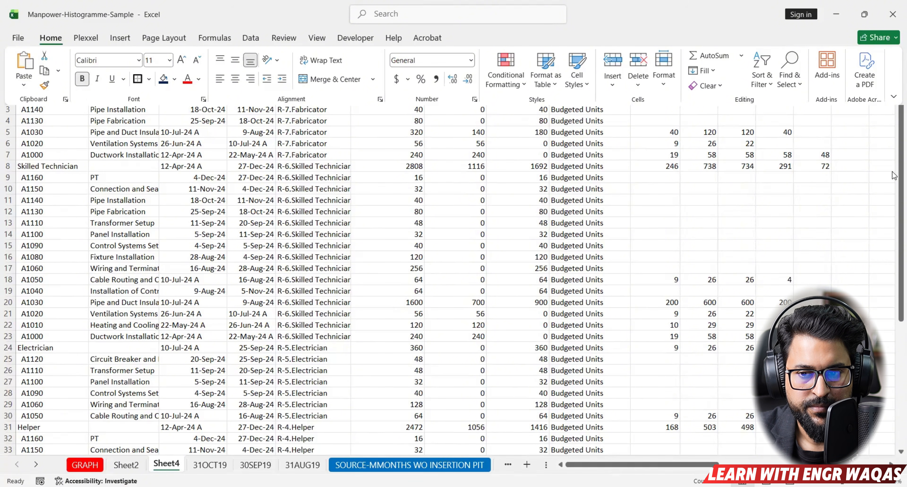
click(803, 190)
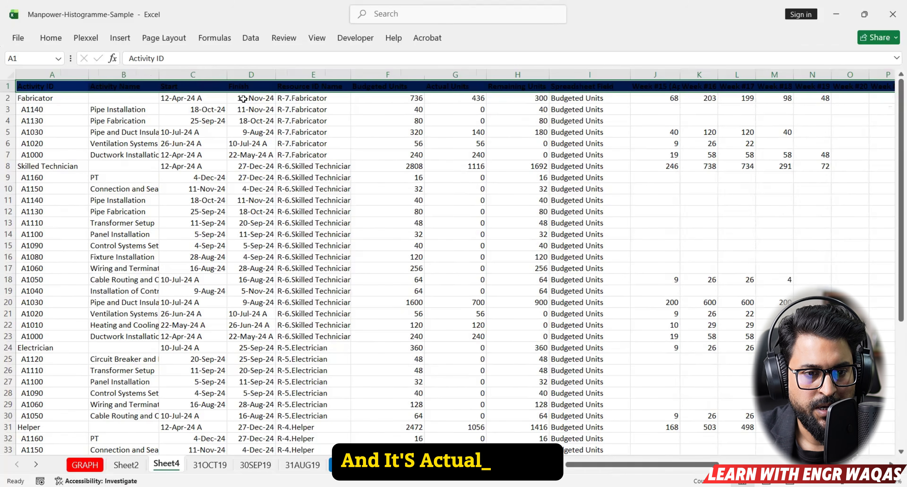
drag(900, 247, 894, 198)
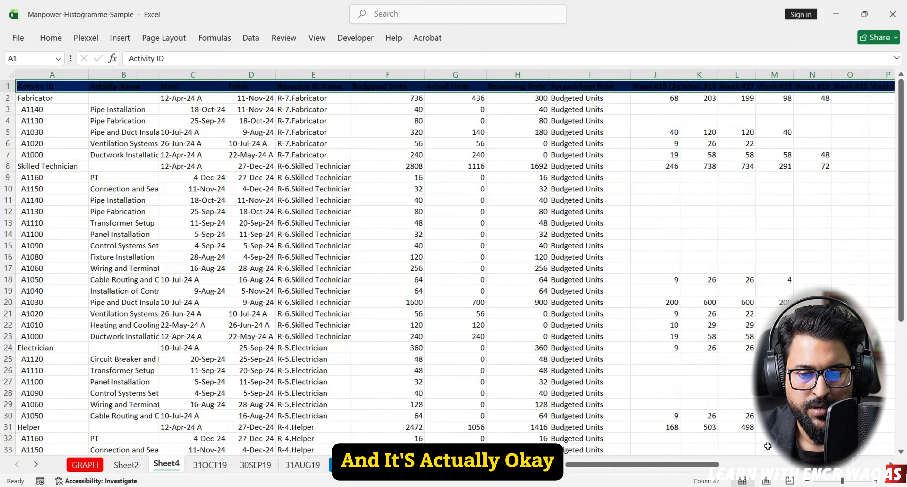
drag(697, 464, 768, 446)
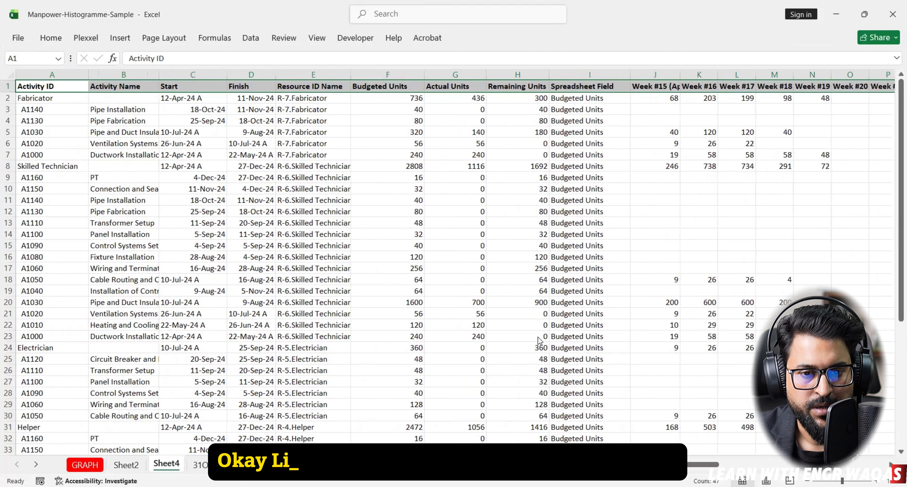
click(518, 336)
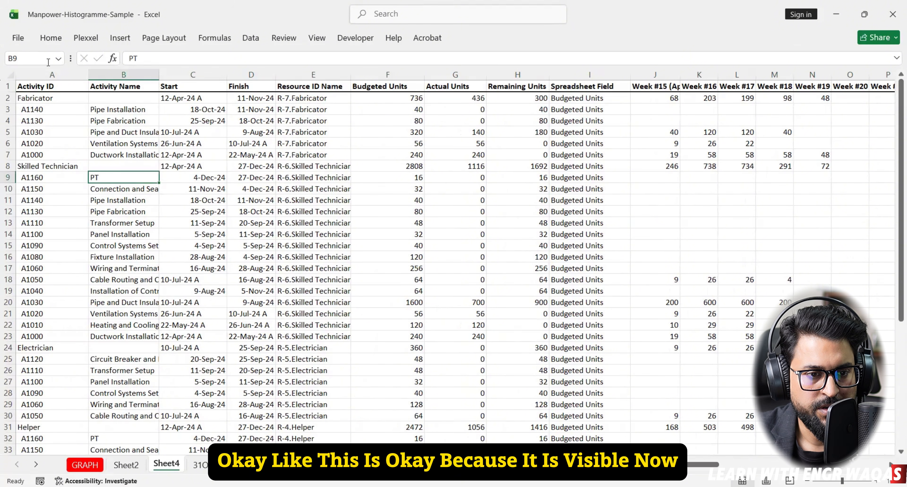
click(75, 89)
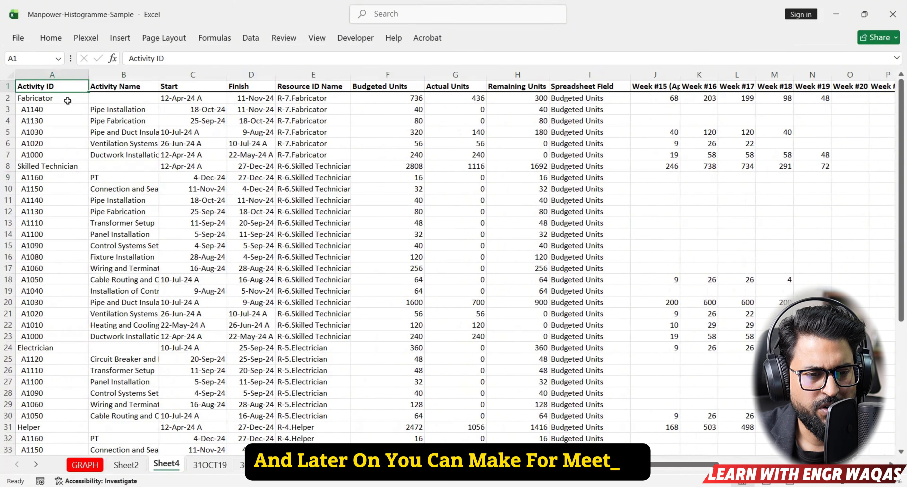
drag(75, 98, 317, 190)
click(528, 268)
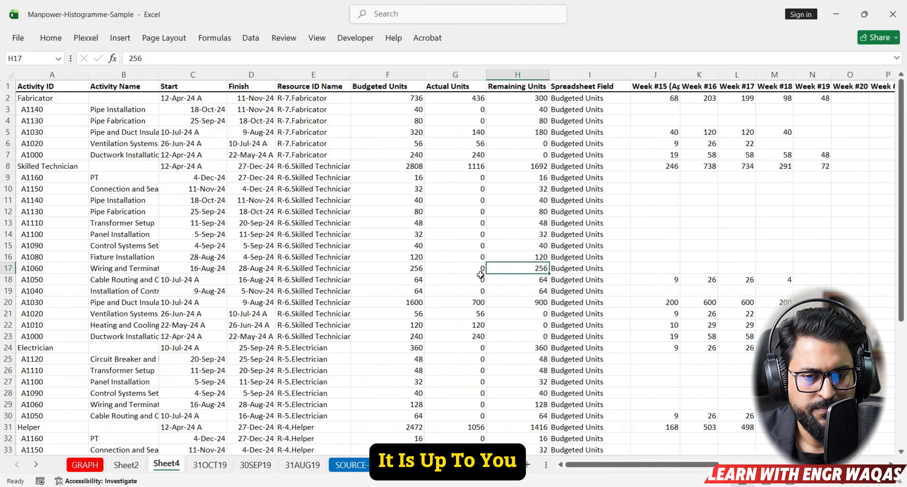
scroll(598, 183, down, 1)
scroll(623, 166, up, 1)
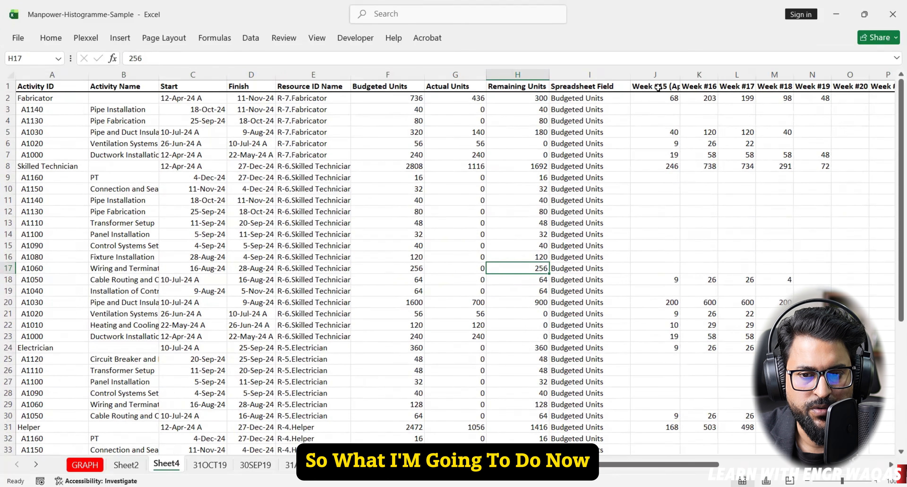
Step: Copy the week headings J1:AV1 to row 53 starting at J53, and widen column J to fit the Week #15 heading
drag(655, 86, 856, 85)
key(ctrl+c)
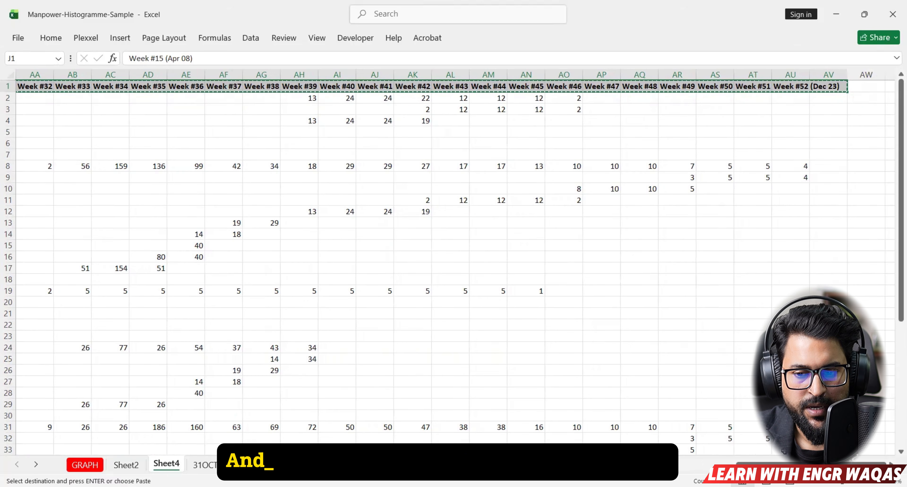
scroll(574, 309, left, 10)
scroll(574, 309, down, 14)
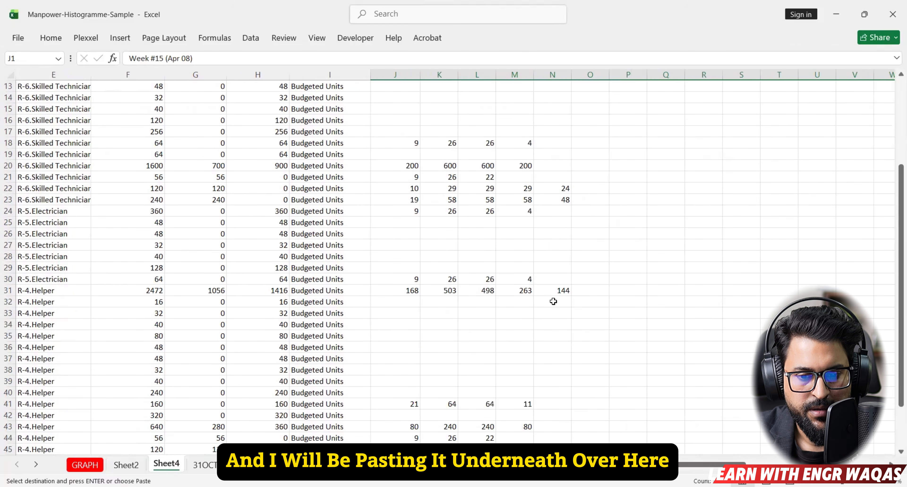
click(407, 198)
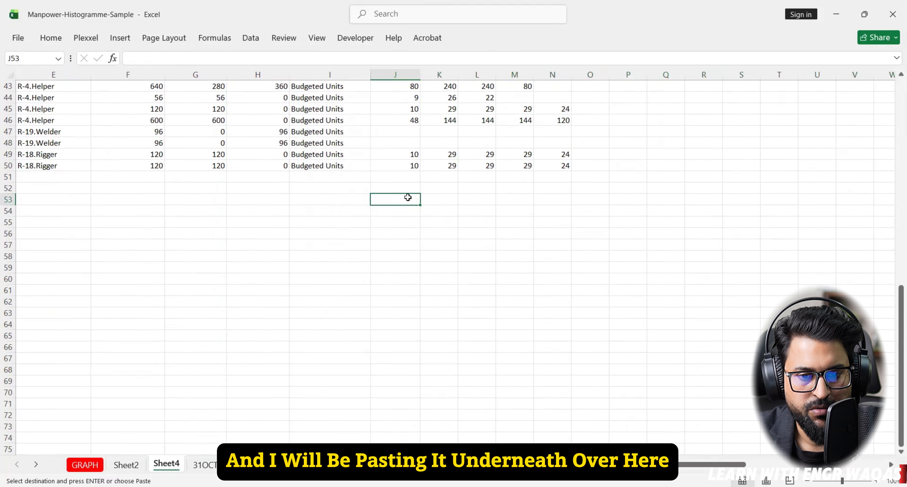
key(ctrl+v)
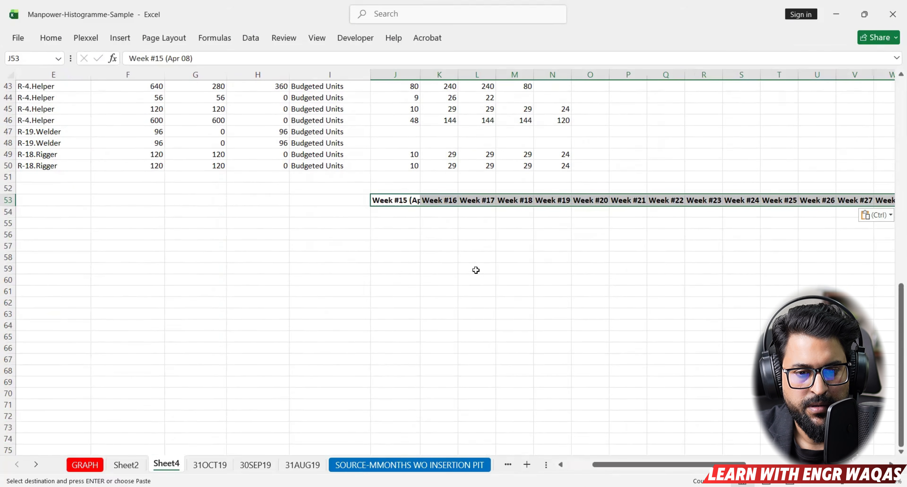
drag(420, 74, 441, 76)
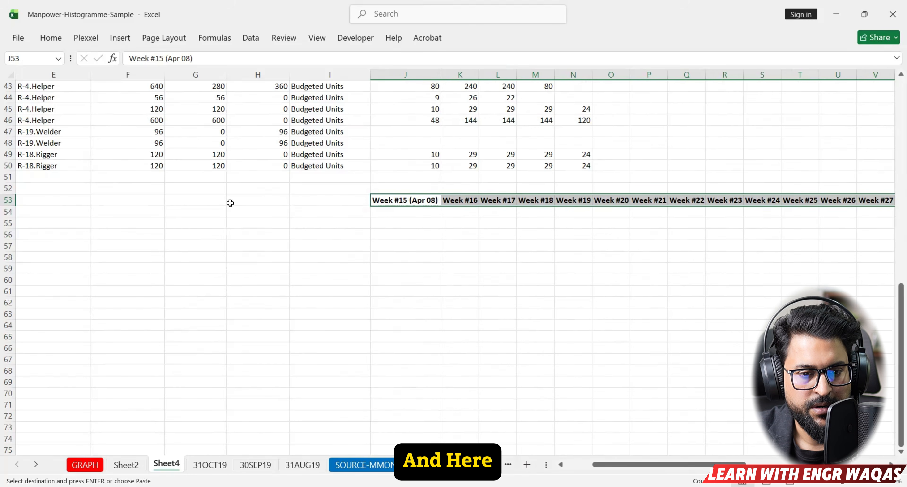
Step: Link cell I54, beneath the pasted week headings, to the Fabricator resource name with the formula =E2
click(302, 214)
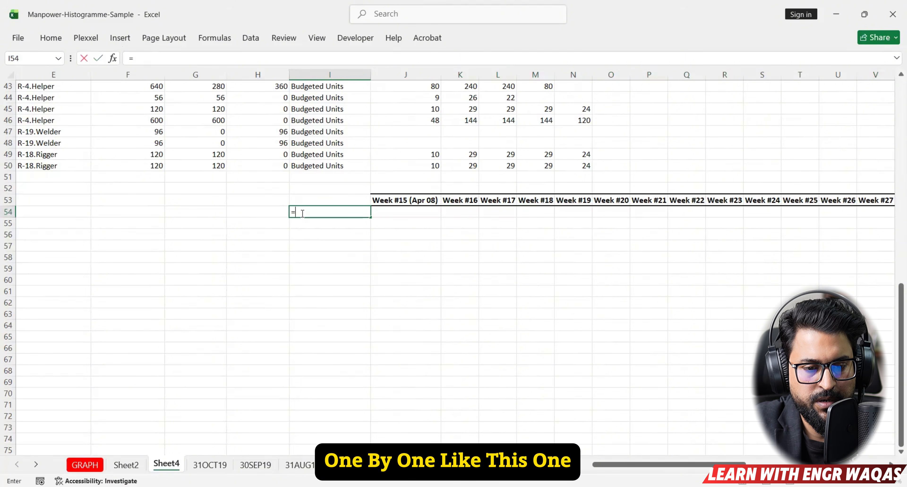
text(=)
scroll(302, 213, up, 10)
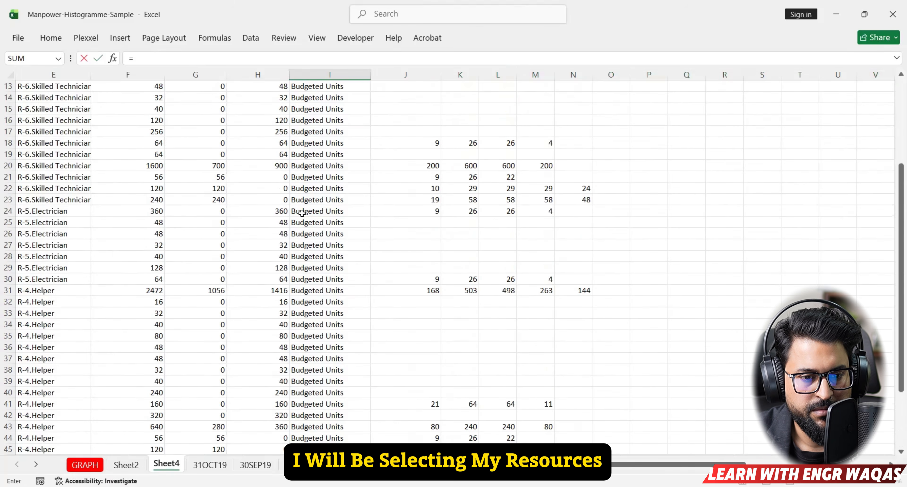
scroll(302, 213, up, 4)
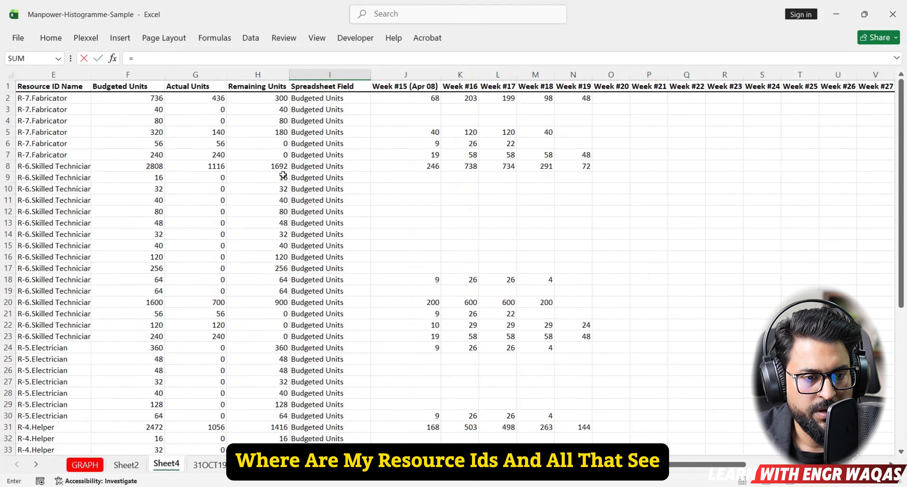
scroll(425, 399, left, 4)
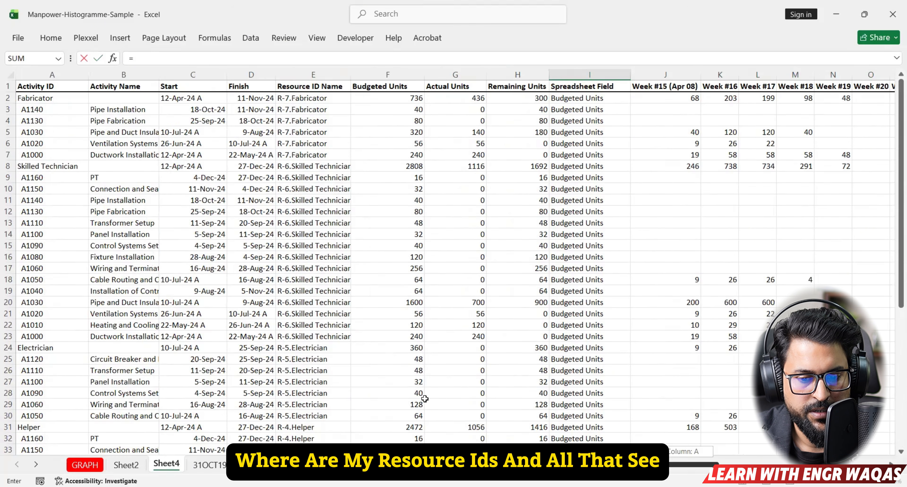
scroll(264, 247, right, 4)
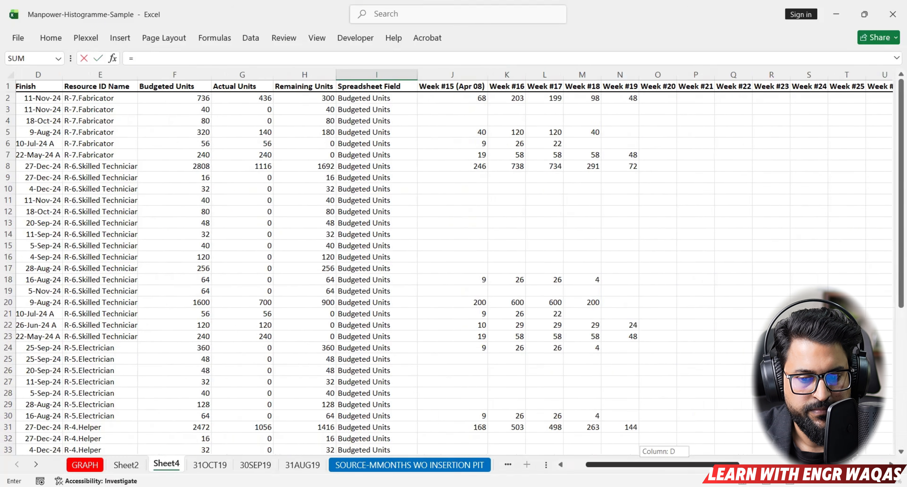
scroll(264, 246, left, 4)
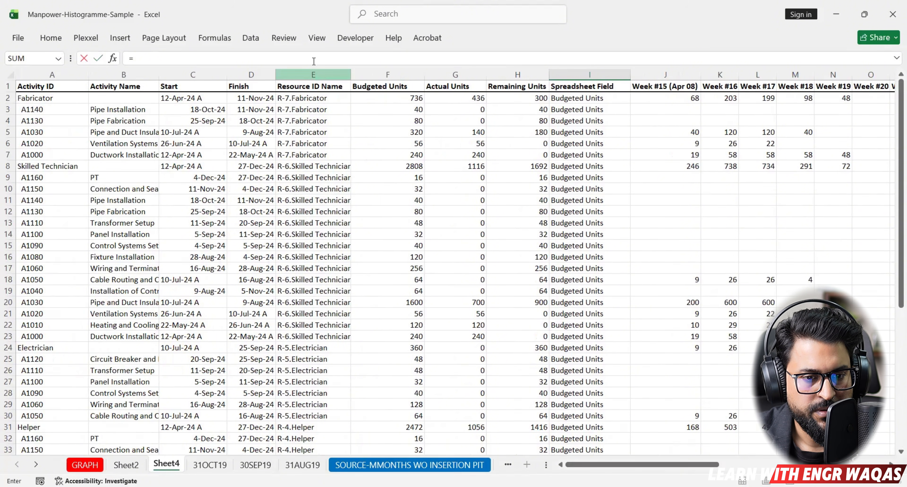
click(310, 99)
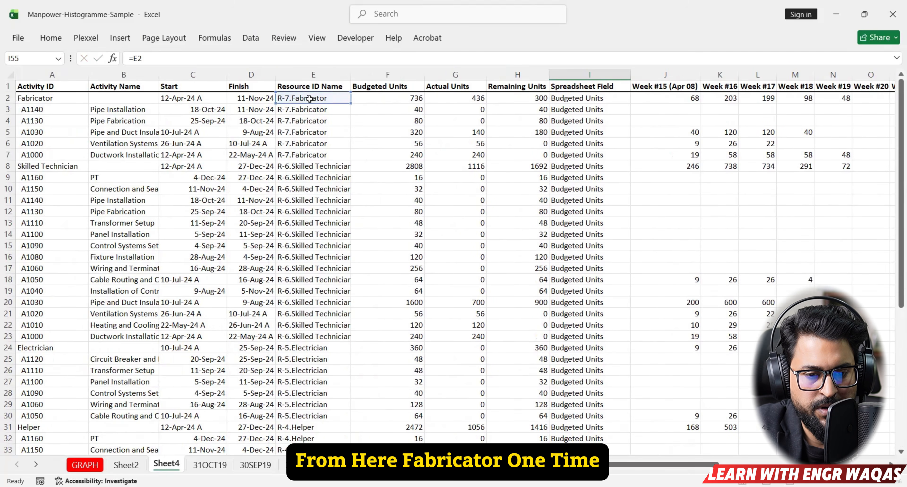
Step: Link cell I55 to the Skilled Technician resource name with the formula =E8
text(=)
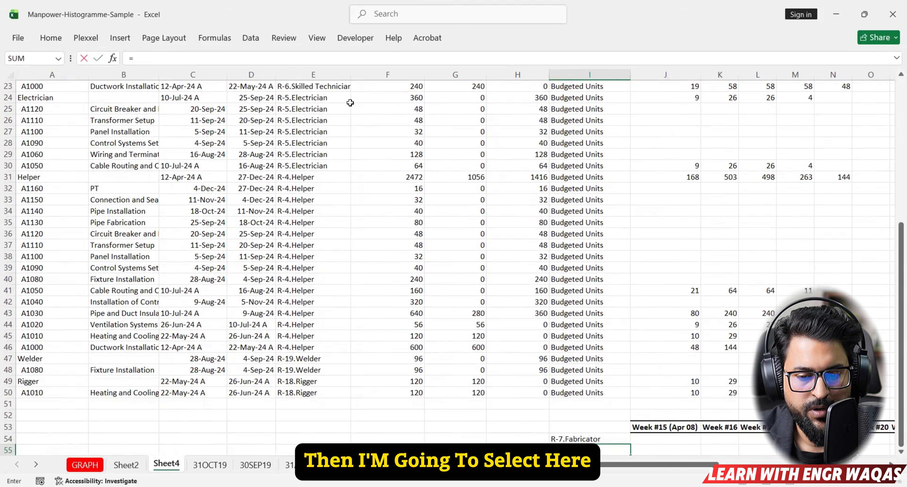
scroll(319, 148, up, 7)
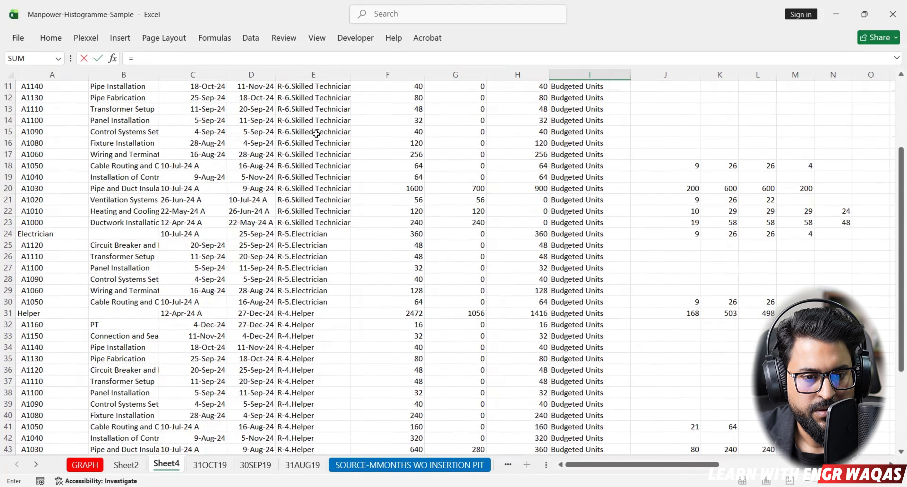
click(323, 167)
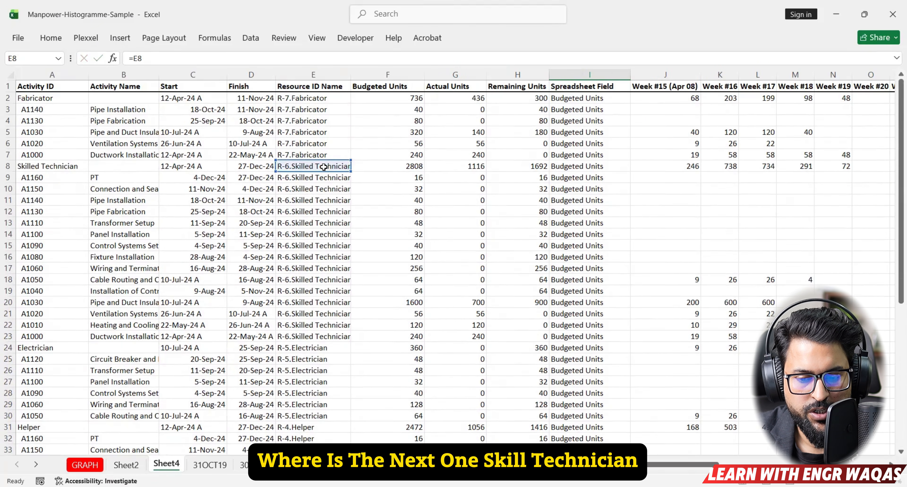
key(Return)
Step: Link cell I56 to the Electrician resource name with =E24, and link I57 to the Helper resource name
scroll(581, 310, down, 3)
text(=)
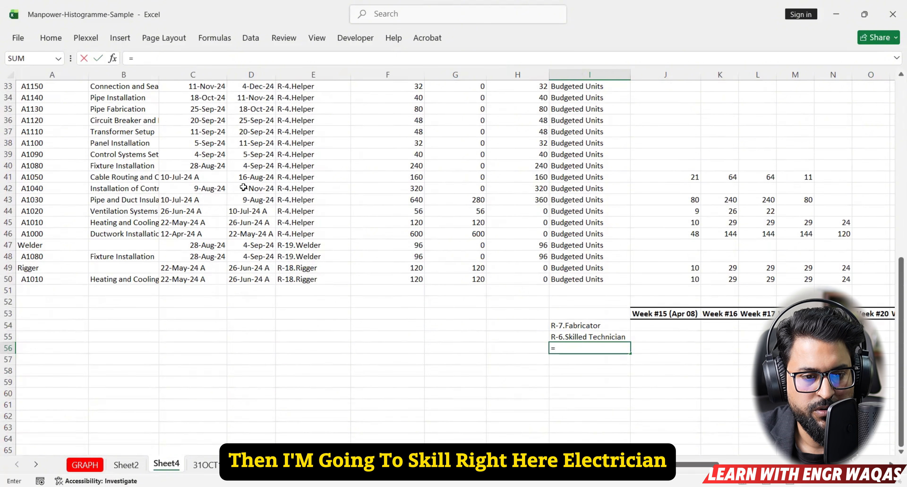
scroll(243, 187, up, 6)
click(314, 190)
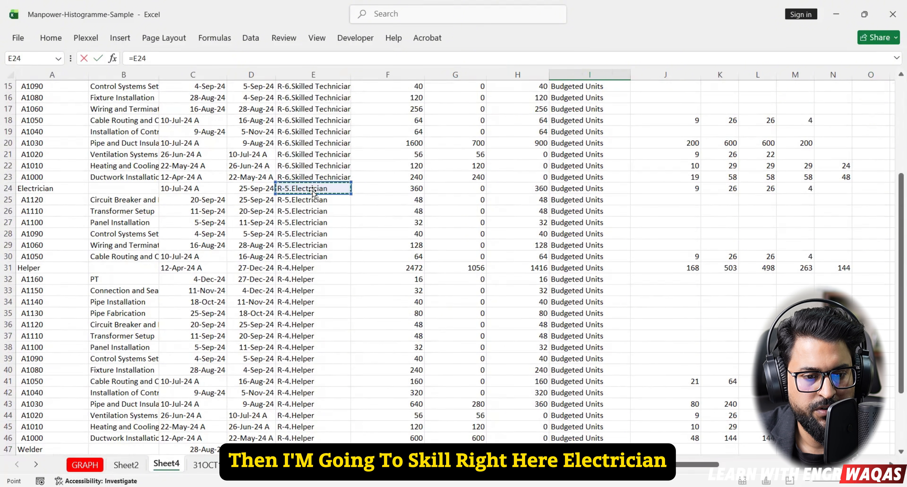
key(Return)
text(=)
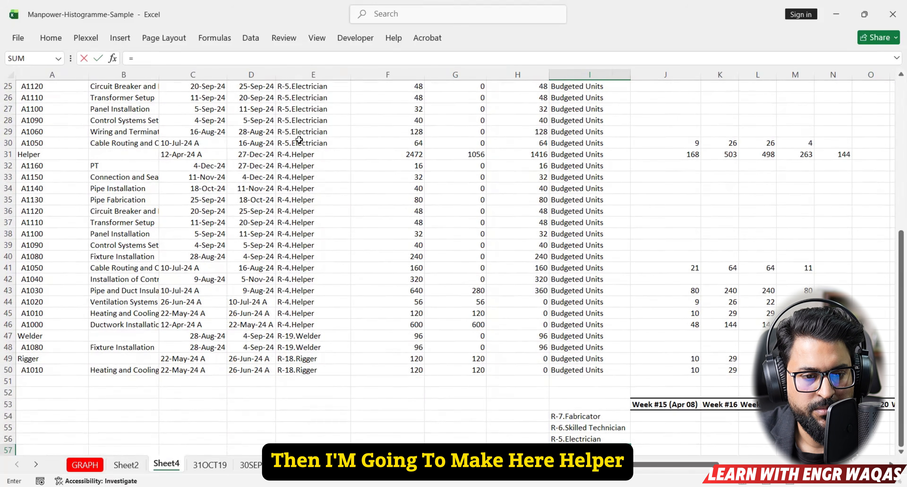
click(311, 165)
key(Return)
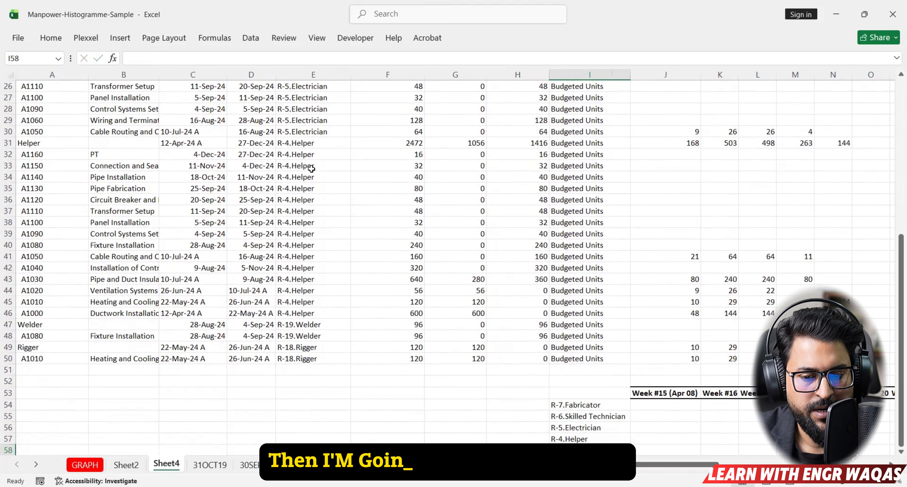
Step: Link cell I58 to the Welder resource name in E47 and cell I59 to the Rigger resource name with =E49
text(=)
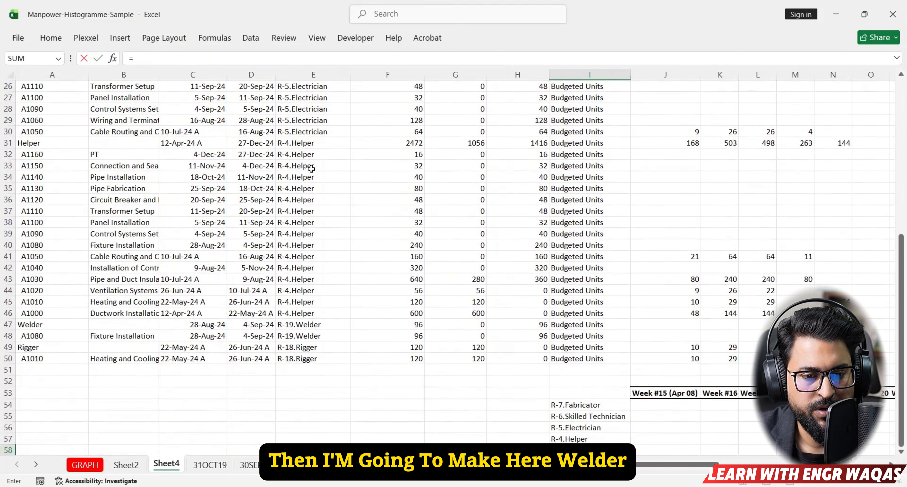
click(317, 325)
key(Return)
text(=)
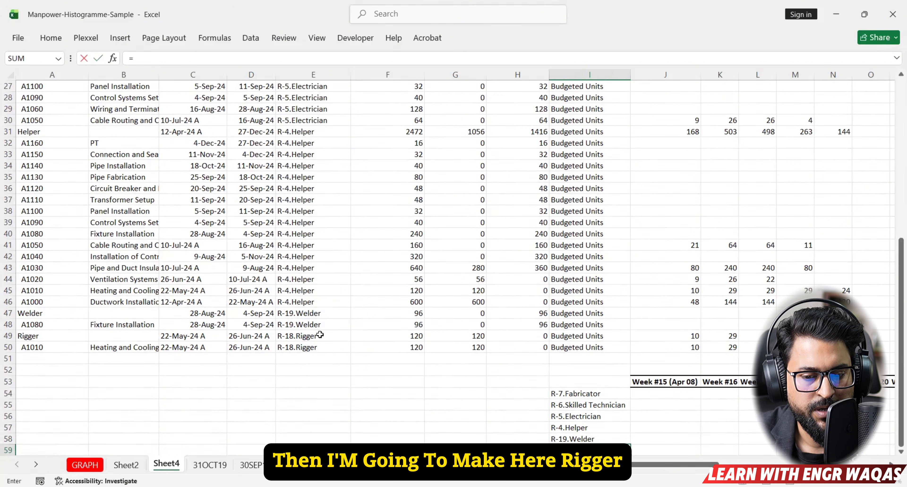
click(321, 334)
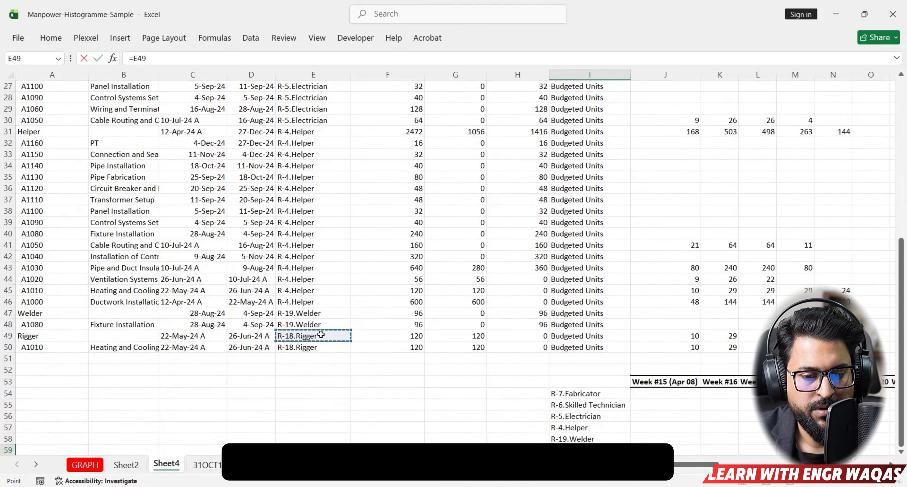
key(Return)
drag(594, 377, 594, 439)
click(658, 407)
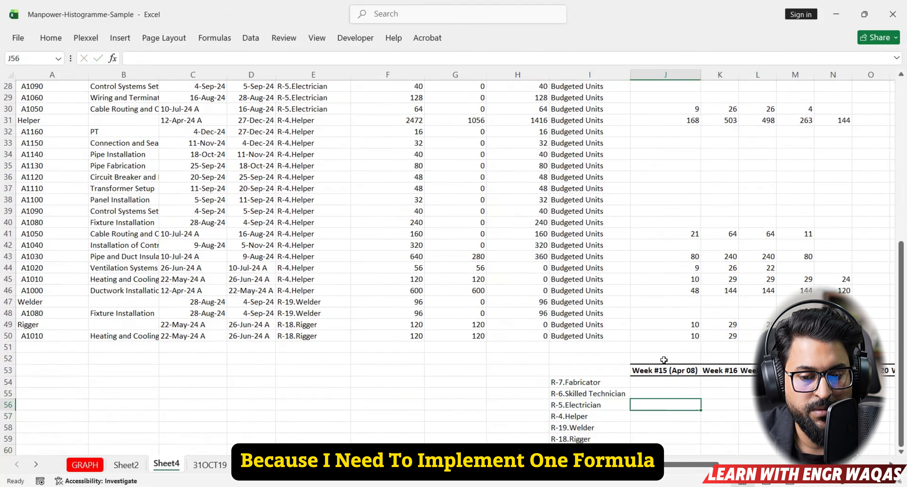
scroll(553, 353, right, 4)
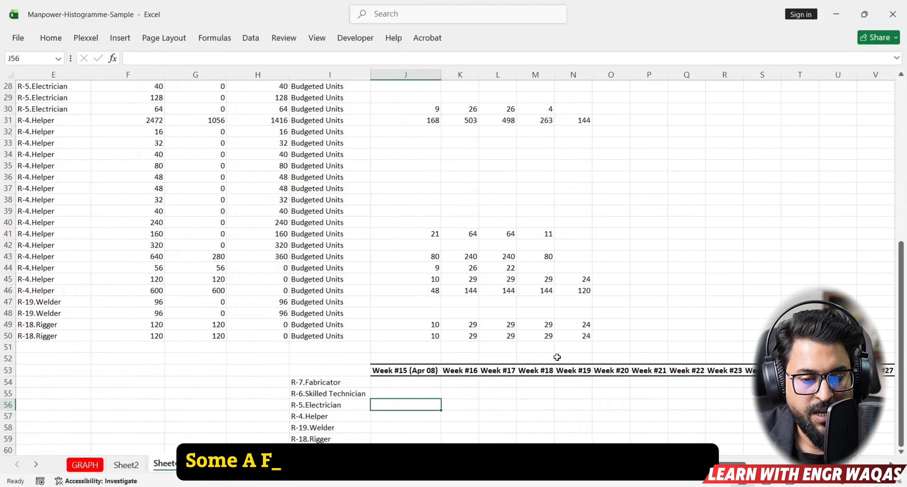
scroll(553, 353, down, 2)
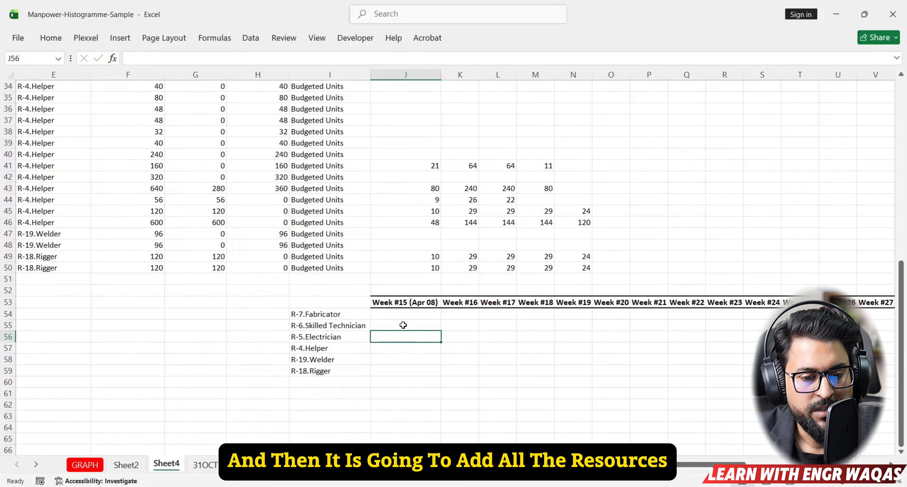
scroll(373, 318, up, 2)
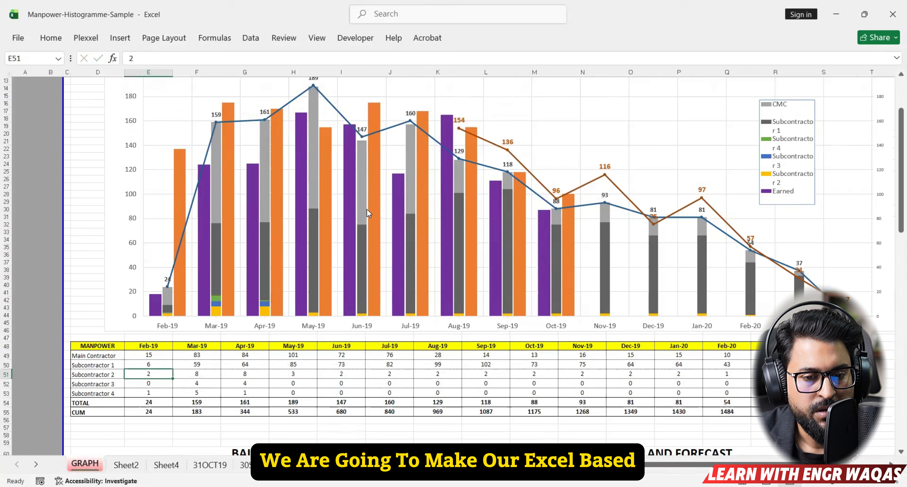
Step: Examine the GRAPH sheet's manpower histograms and the Original Planned, Earned and Actual tables that feed them
scroll(366, 208, down, 2)
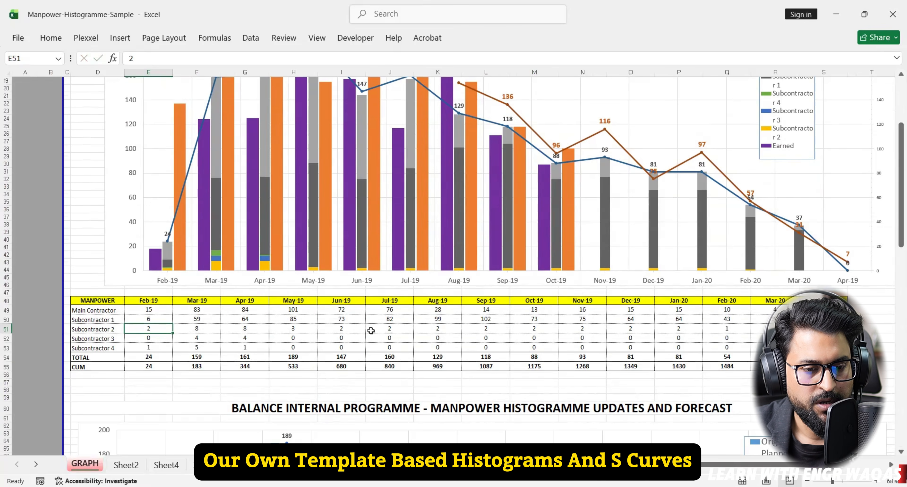
scroll(371, 331, up, 3)
scroll(371, 330, down, 4)
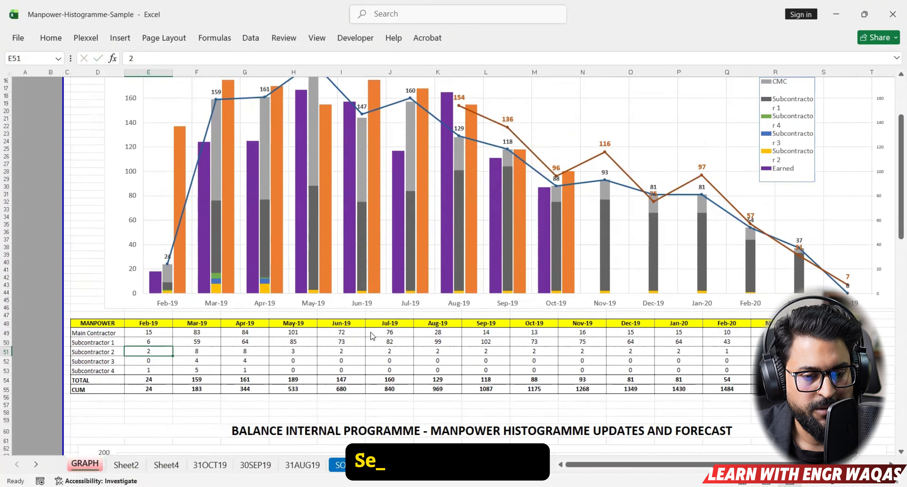
scroll(371, 330, down, 13)
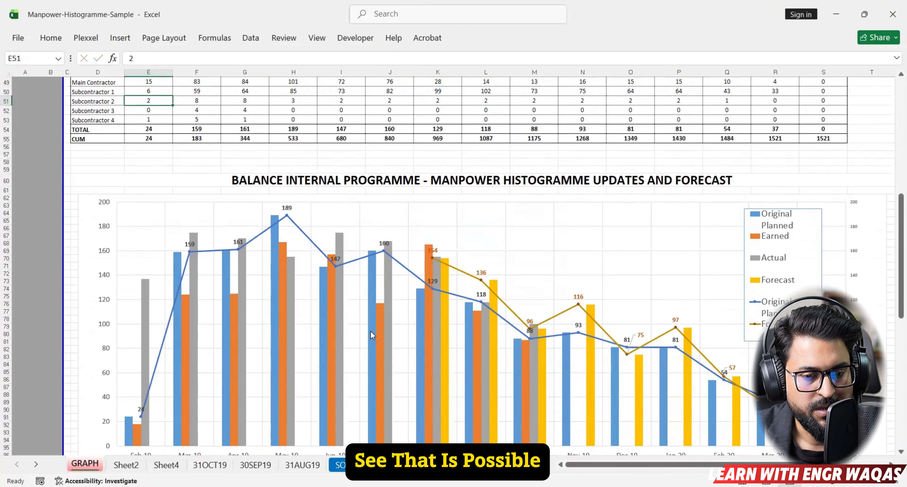
scroll(371, 333, down, 8)
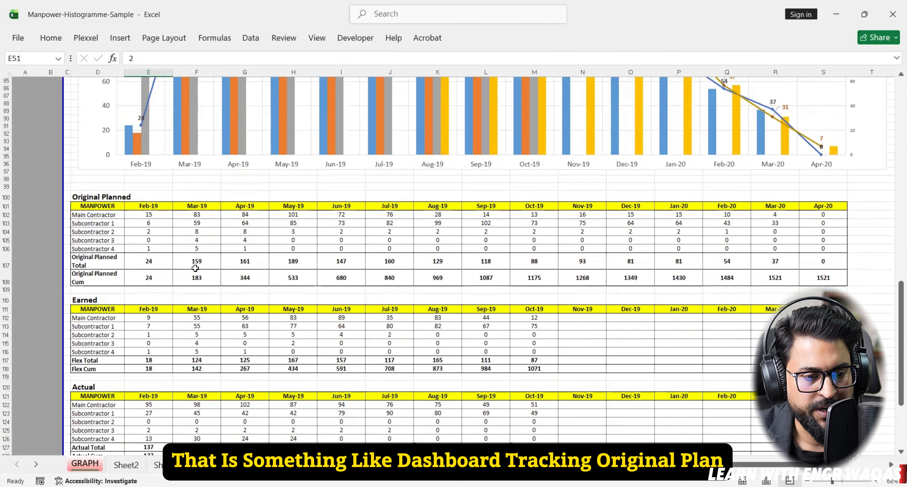
click(116, 197)
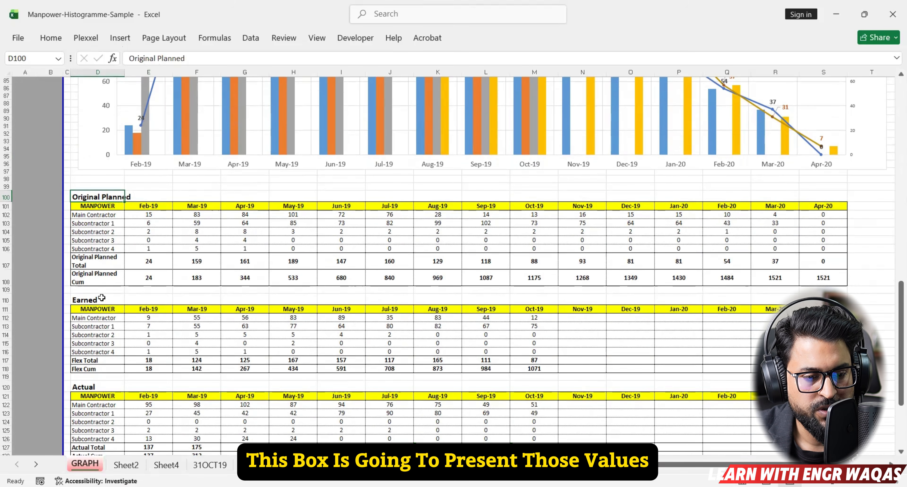
scroll(387, 282, up, 10)
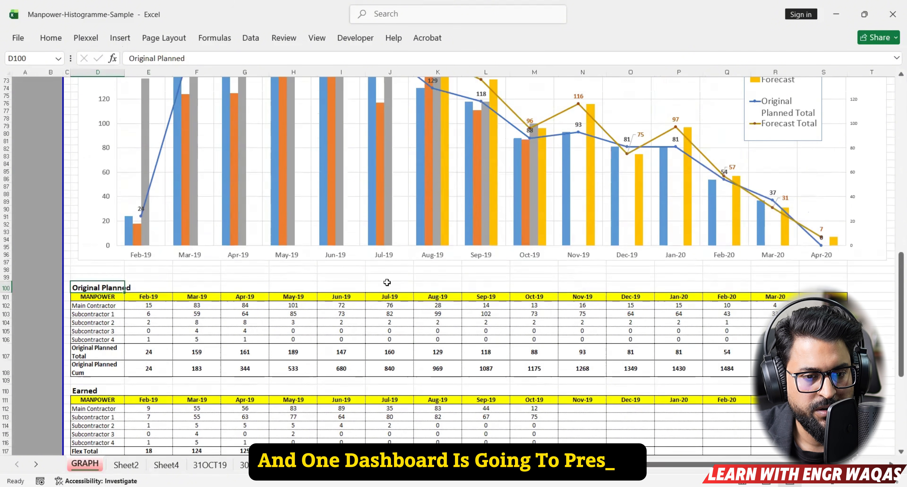
scroll(511, 224, up, 15)
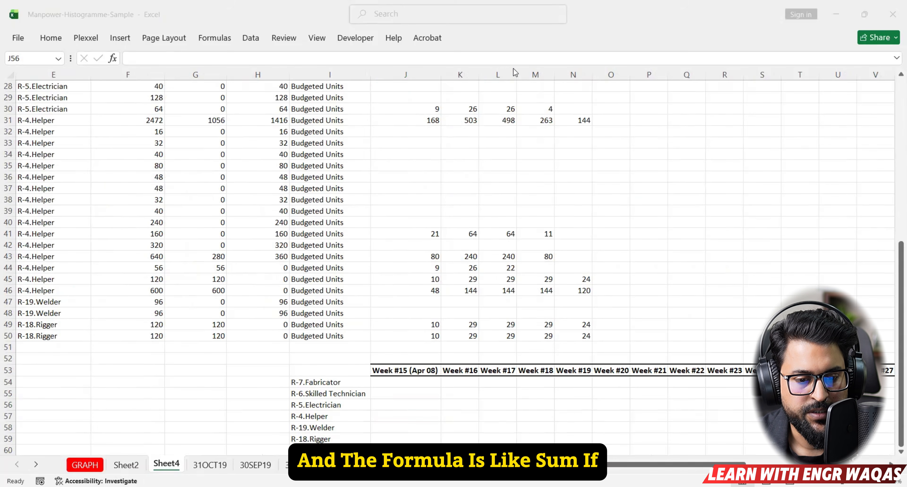
Step: Begin a SUMIF formula in J54 of Sheet4, with the Resource ID Name cells E2:E50 as its range
click(396, 383)
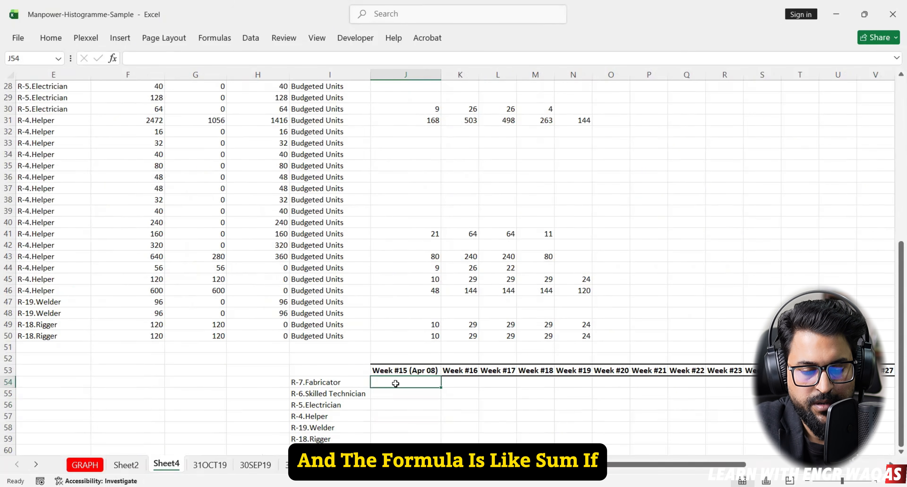
text(=)
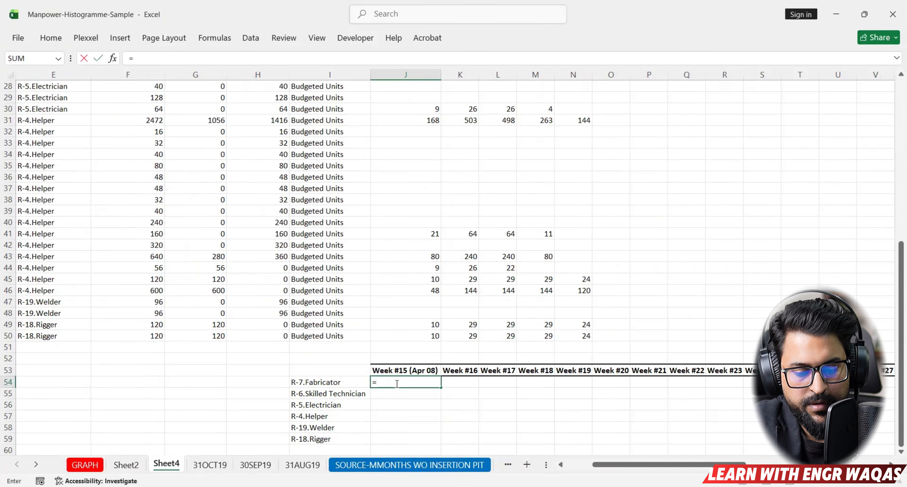
text(sumif)
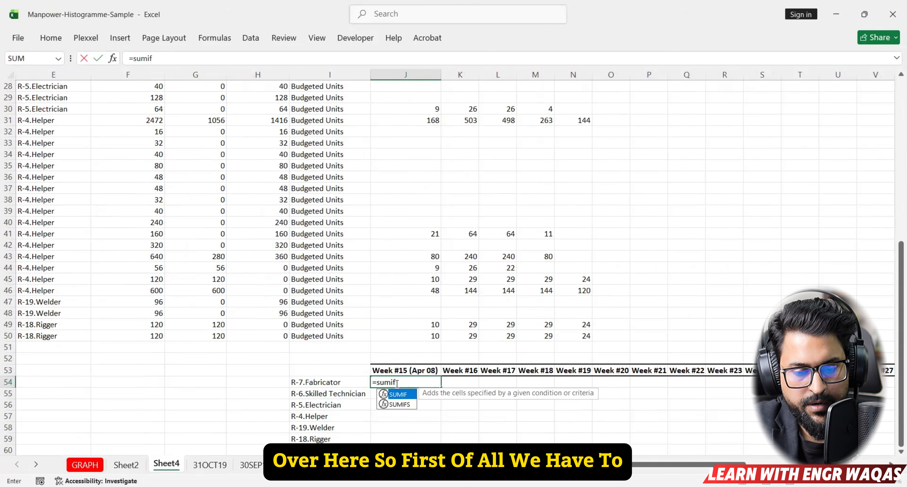
text(()
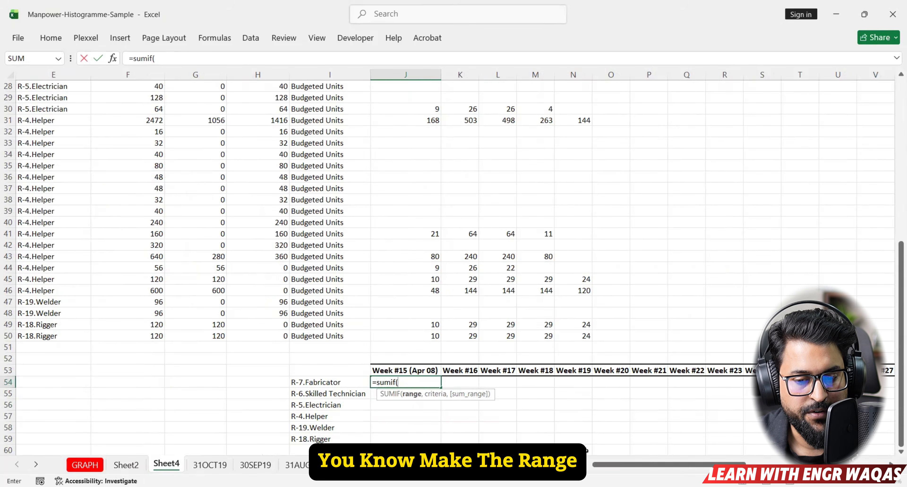
scroll(574, 382, left, 4)
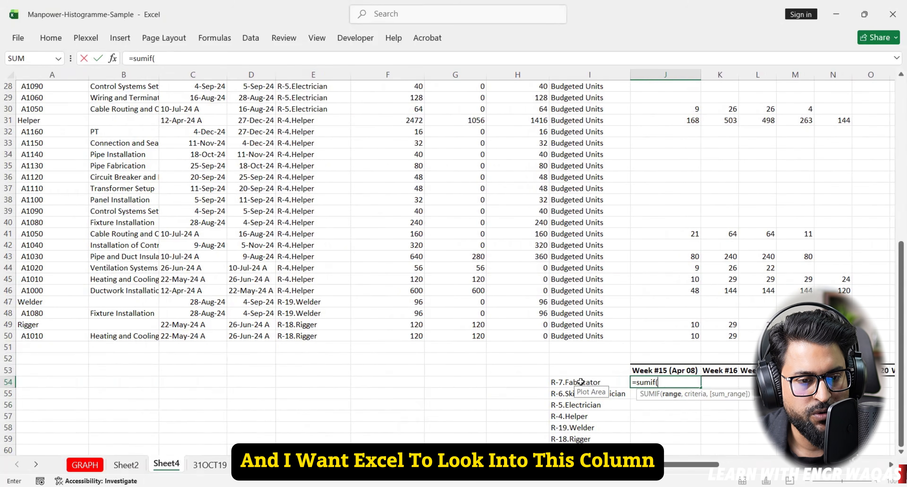
scroll(261, 233, up, 9)
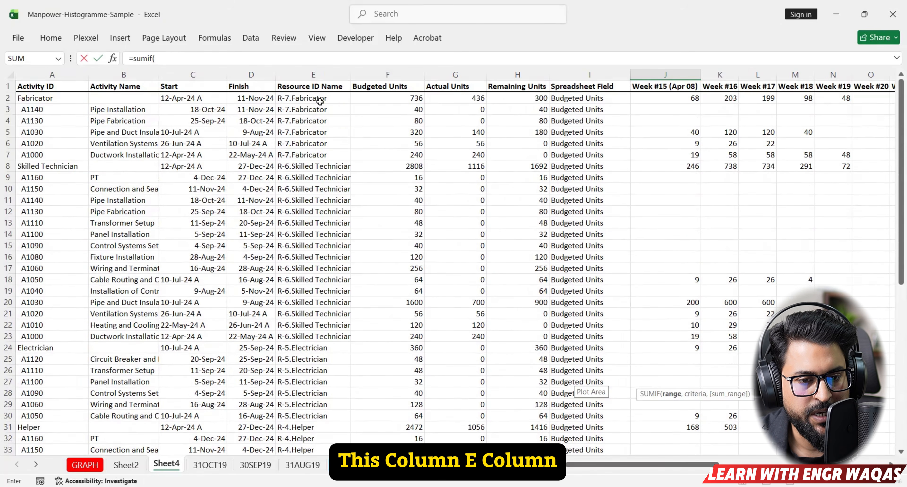
drag(319, 98, 312, 300)
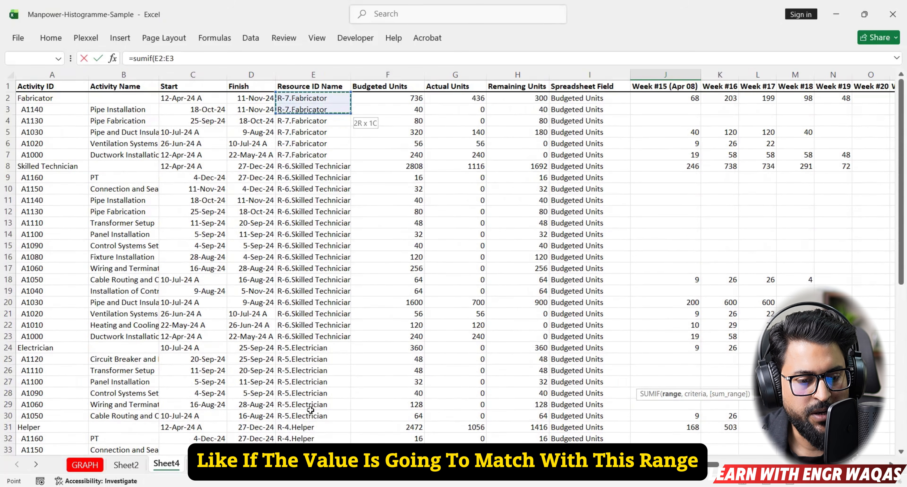
drag(314, 111, 311, 426)
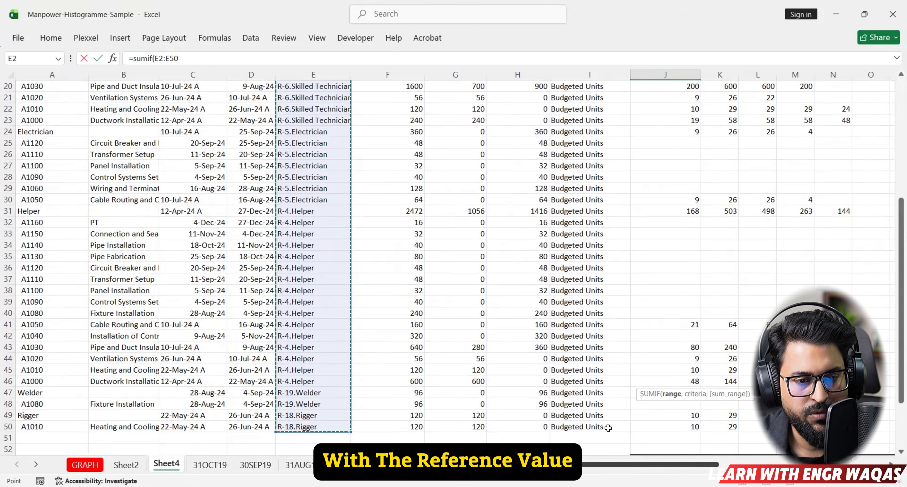
Step: Add the Fabricator cell I54 as the criteria of the SUMIF formula
click(231, 59)
text(,)
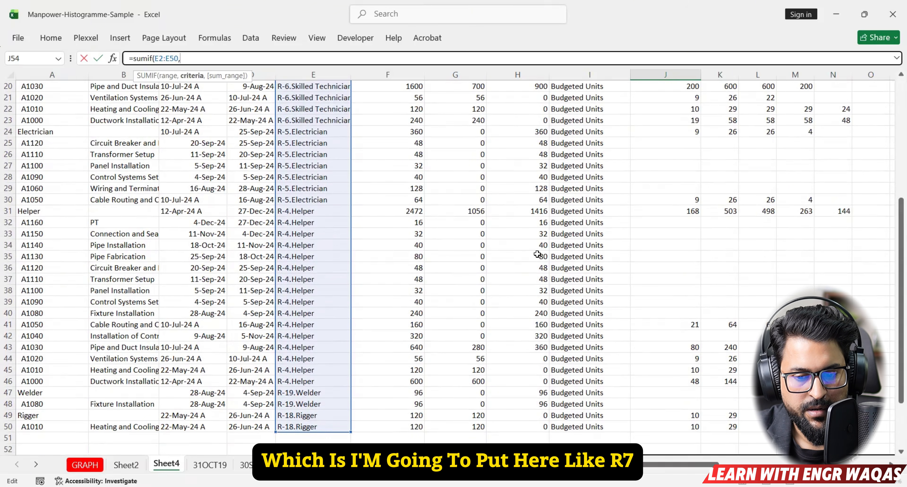
scroll(632, 352, down, 3)
click(605, 367)
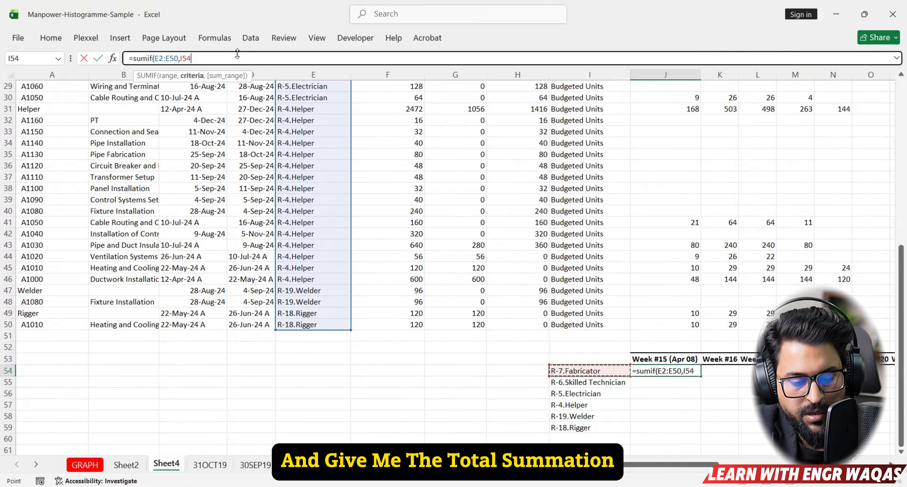
Step: Add the Week #15 values J2:J50 as the sum range and complete the formula as =SUMIF(E2:E50,I54,J2:J50)
text(,)
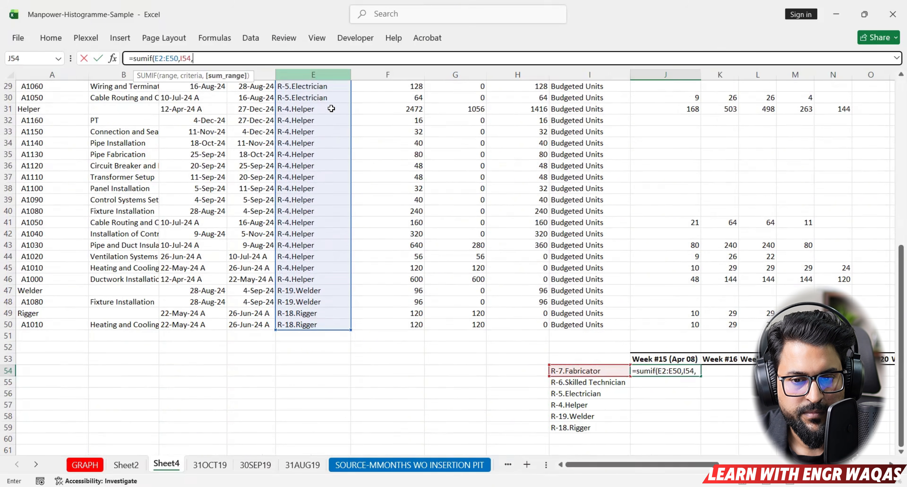
scroll(713, 200, up, 7)
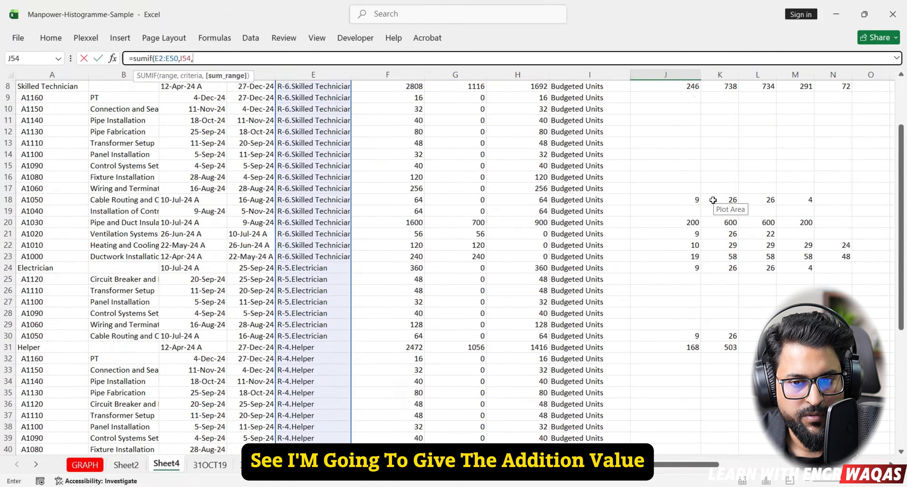
scroll(712, 199, up, 3)
drag(692, 97, 693, 417)
drag(692, 110, 689, 409)
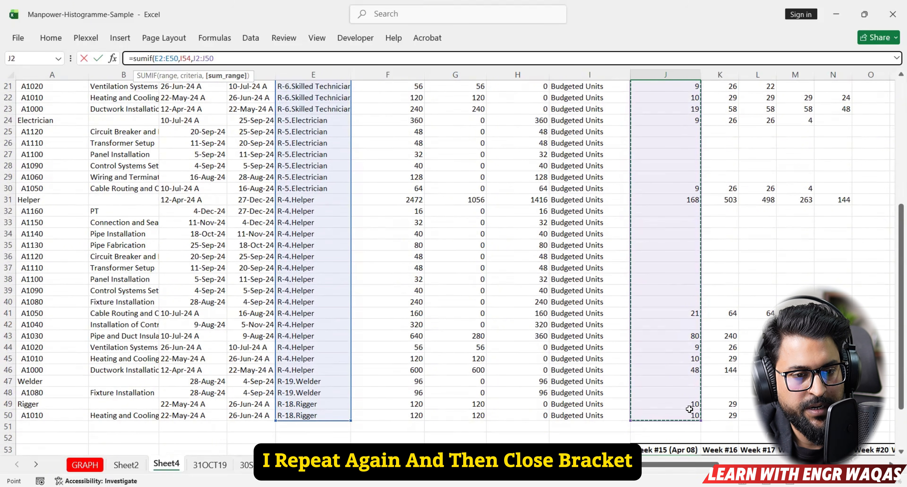
text())
key(Return)
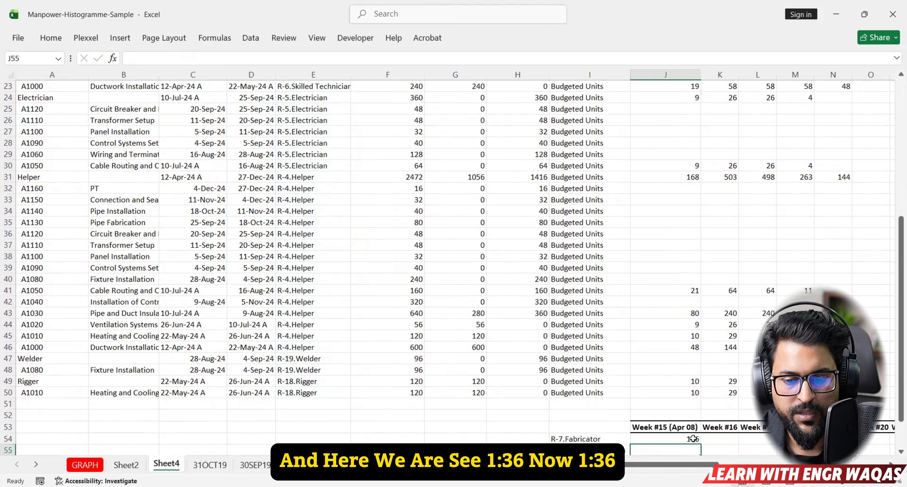
Step: Check the Fabricator total in J54 against the Fabricator rows in column E and their Week #15 values in column J
click(690, 438)
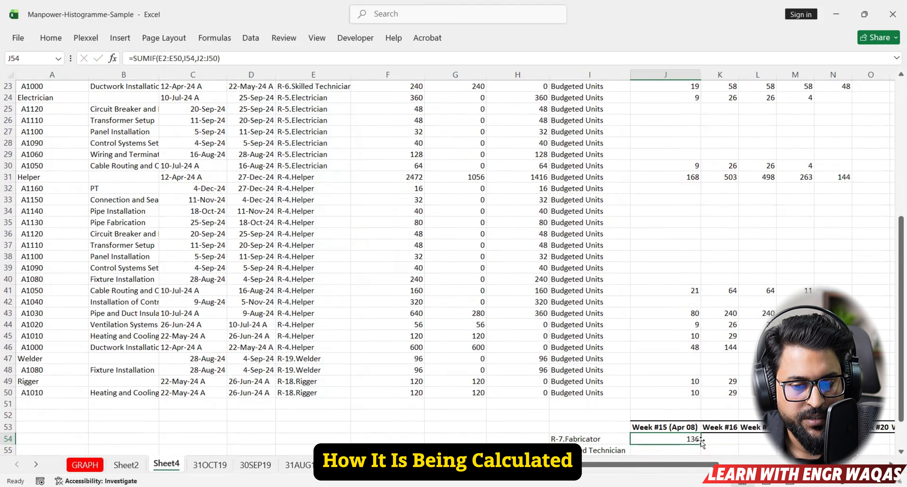
click(613, 437)
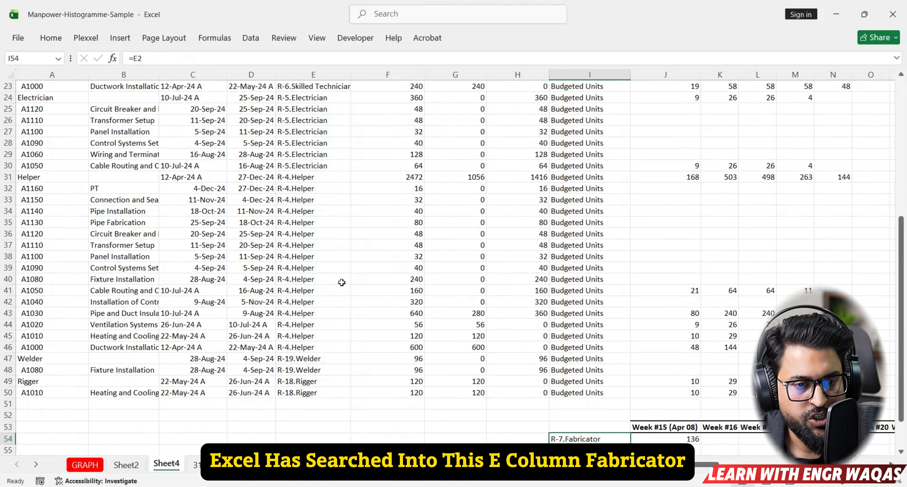
scroll(341, 282, up, 4)
click(296, 74)
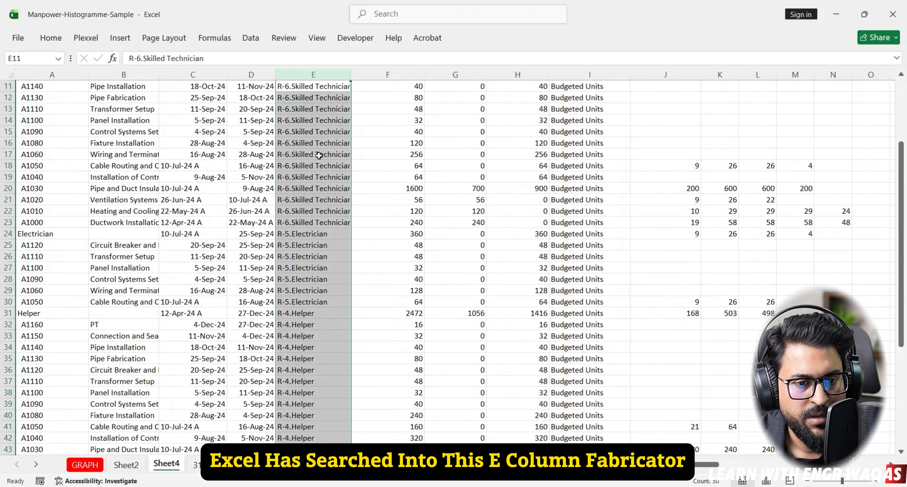
scroll(313, 105, up, 4)
click(317, 98)
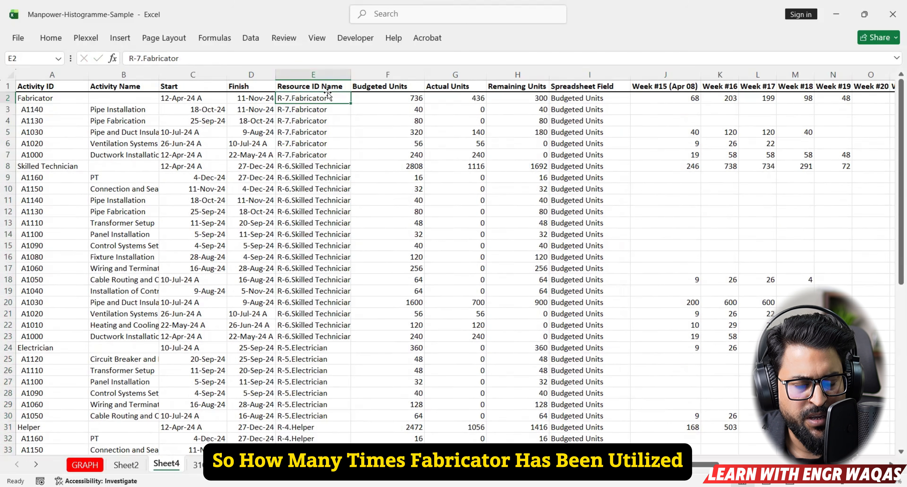
drag(328, 97, 324, 155)
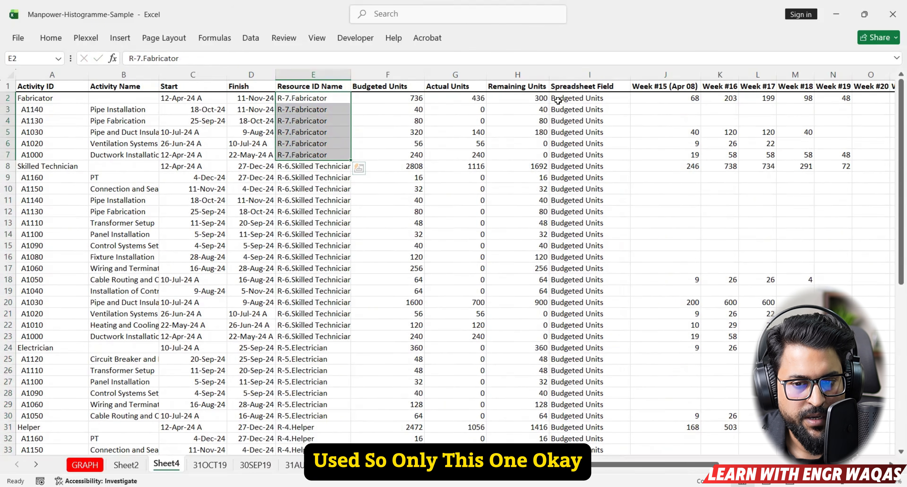
click(688, 97)
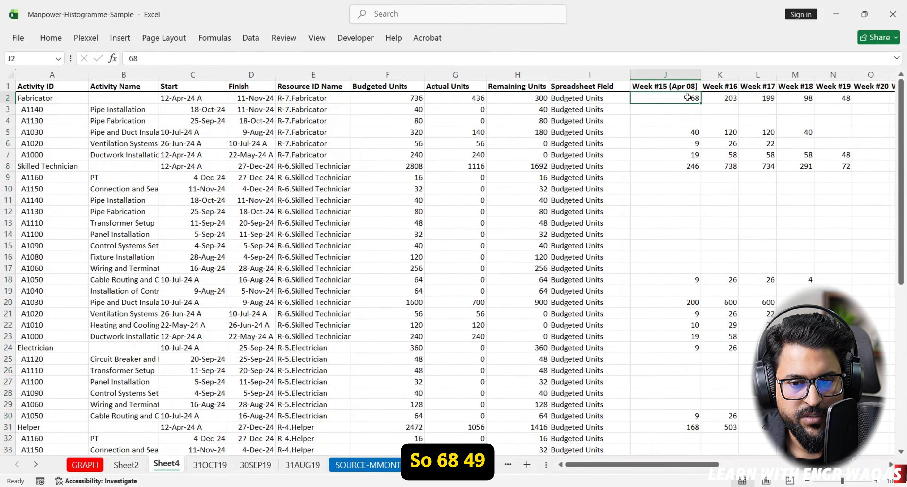
click(693, 133)
click(696, 144)
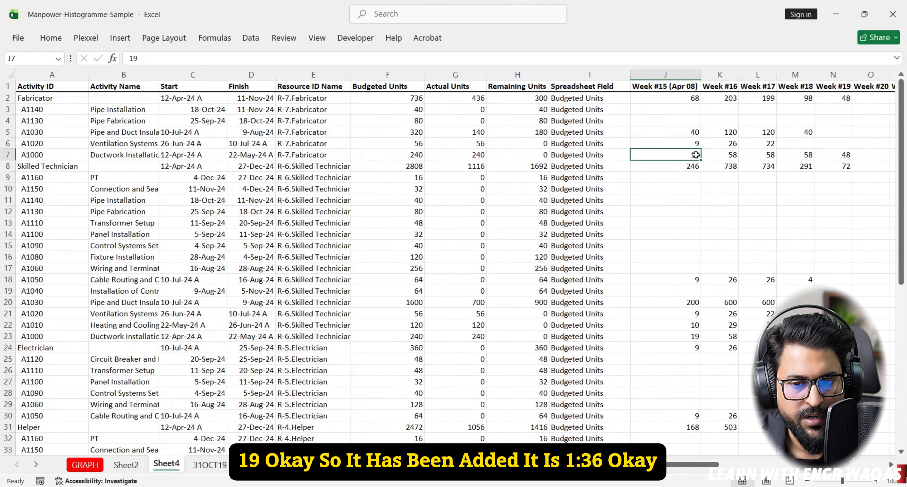
Step: Compare the sum of the Fabricator Week #15 values in J2:J7 with the Fabricator total in J54
drag(691, 98, 694, 154)
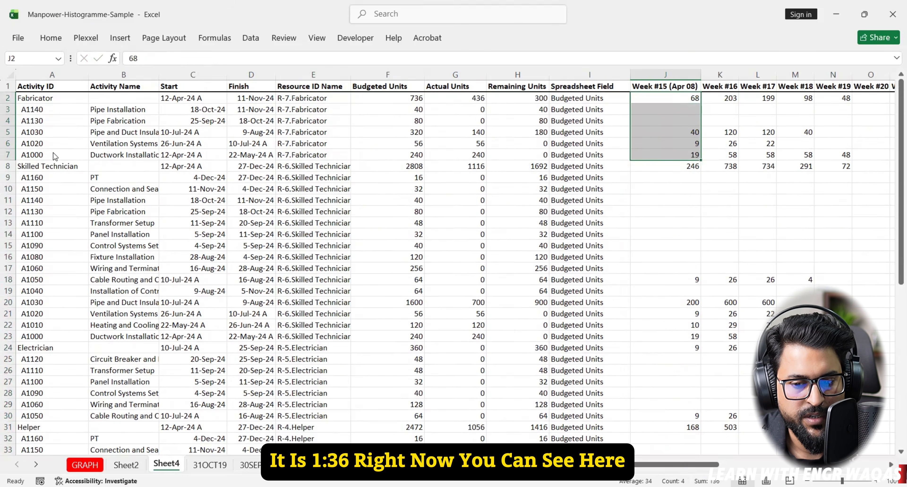
key(alt+Tab)
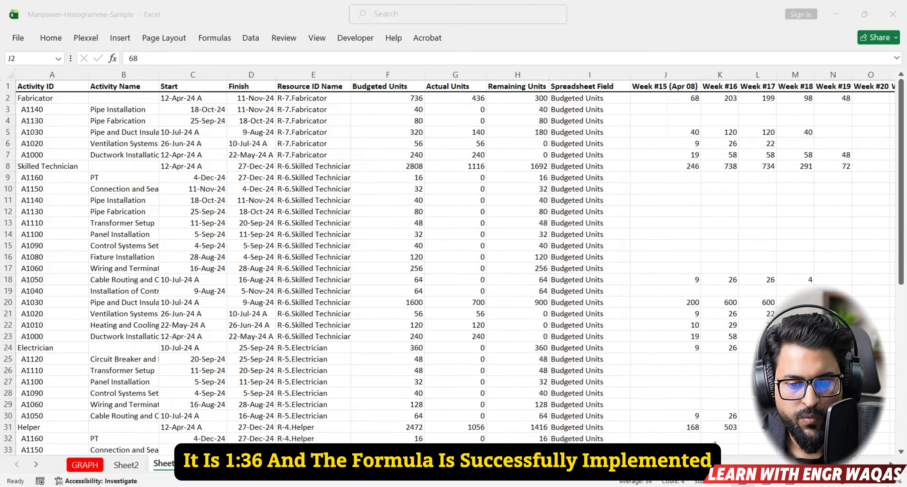
drag(696, 439, 685, 443)
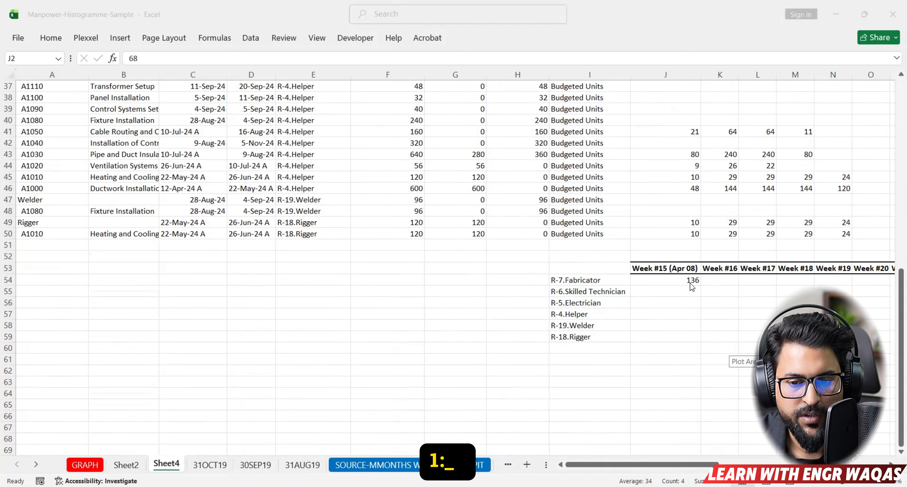
key(F2)
scroll(692, 303, down, 13)
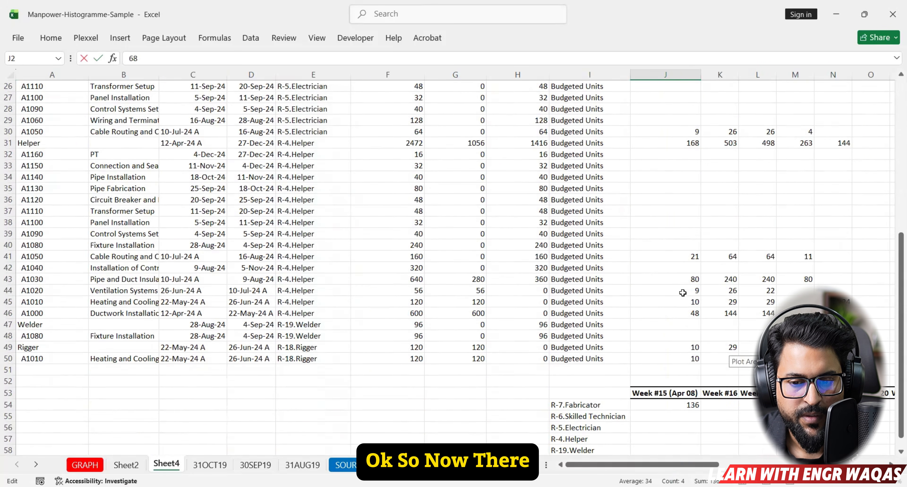
click(685, 234)
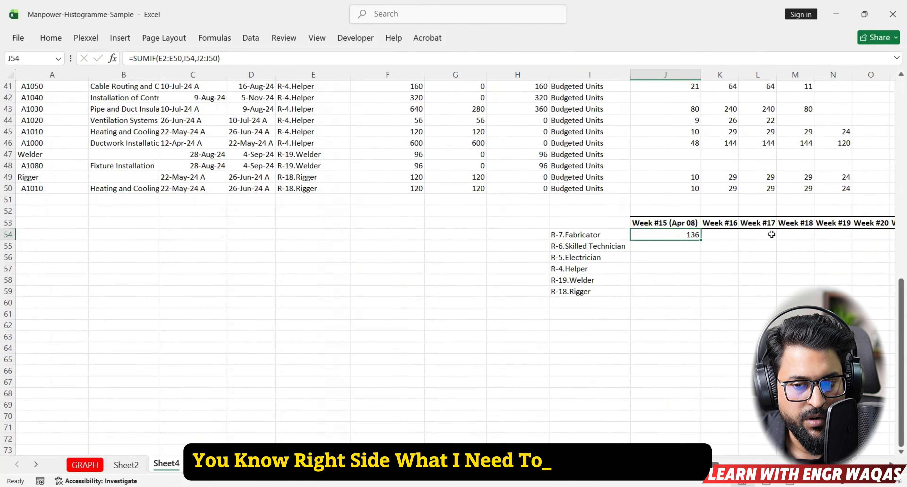
Step: Fill the SUMIF formula from J54 into J55 and check its cell references against the source data range
click(743, 256)
click(682, 235)
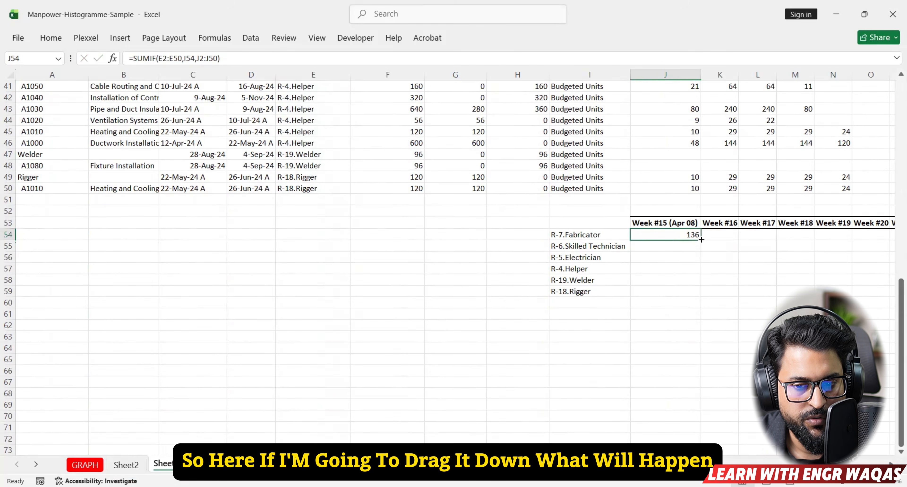
drag(701, 239, 703, 251)
click(692, 245)
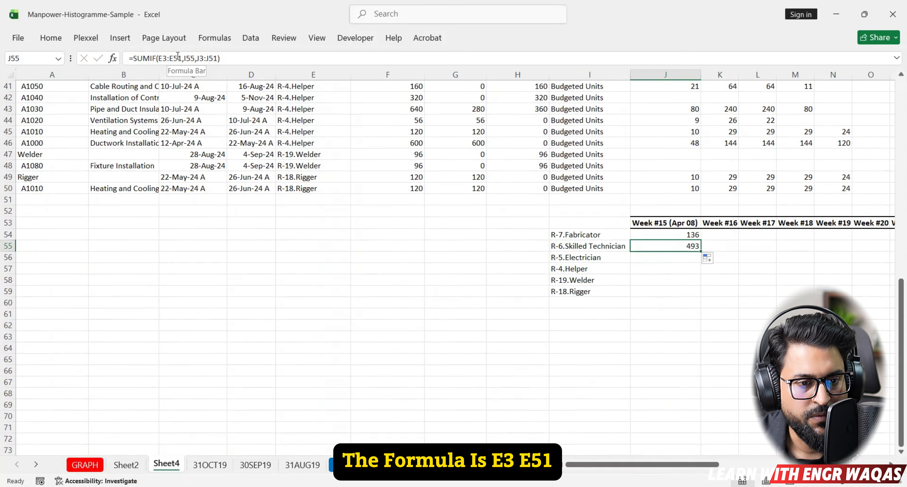
scroll(236, 146, up, 13)
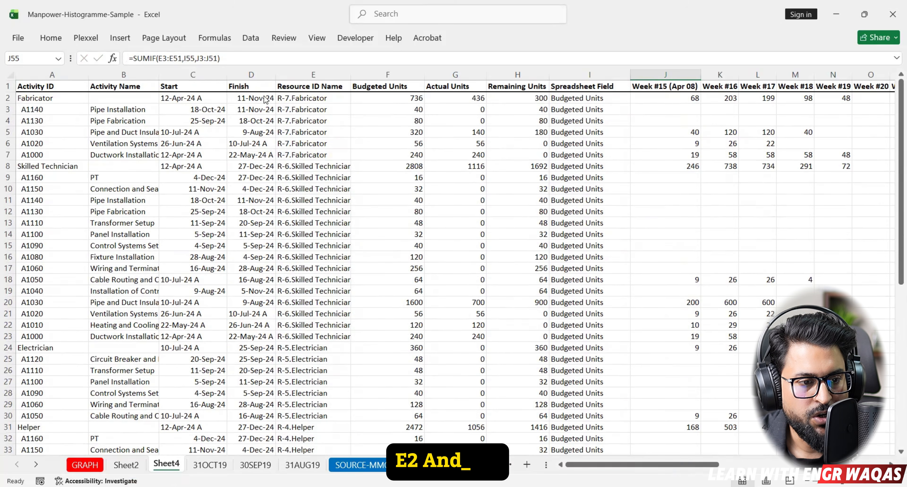
scroll(296, 231, down, 13)
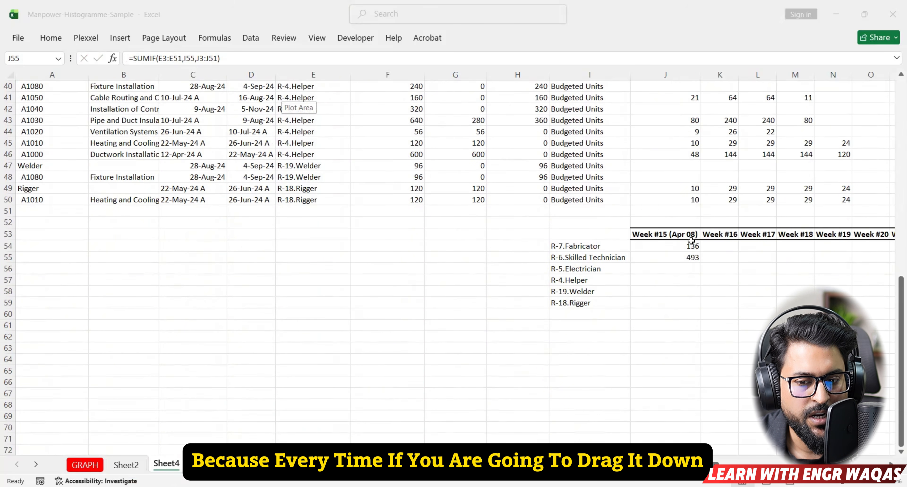
Step: Fill the Skilled Technician formula from J55 into J56 and inspect the range of the copied formula
click(687, 257)
drag(700, 263, 691, 266)
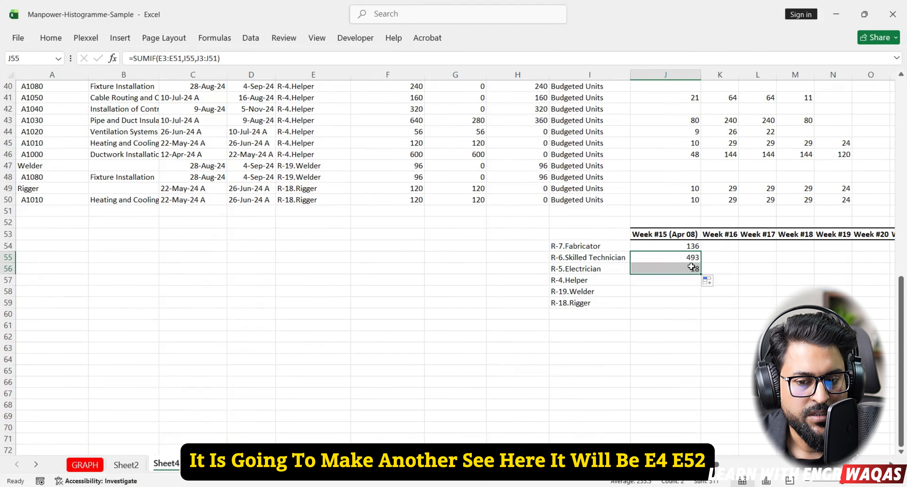
click(692, 266)
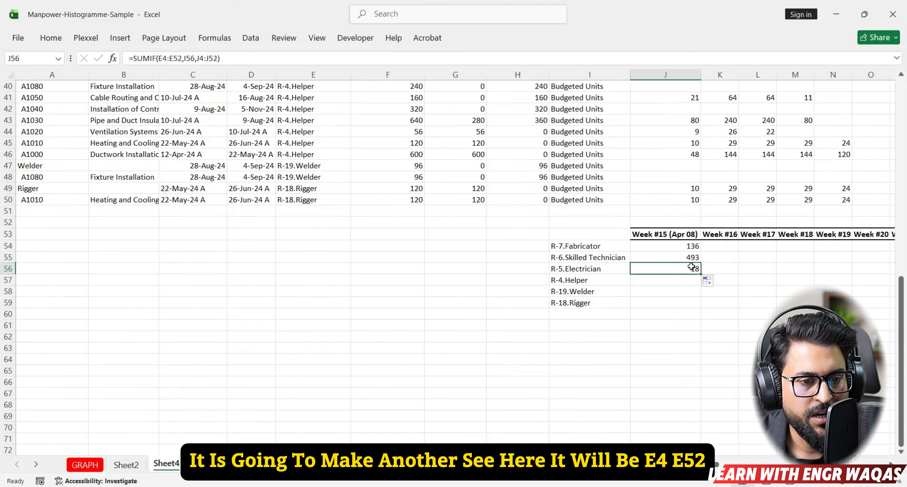
double_click(169, 58)
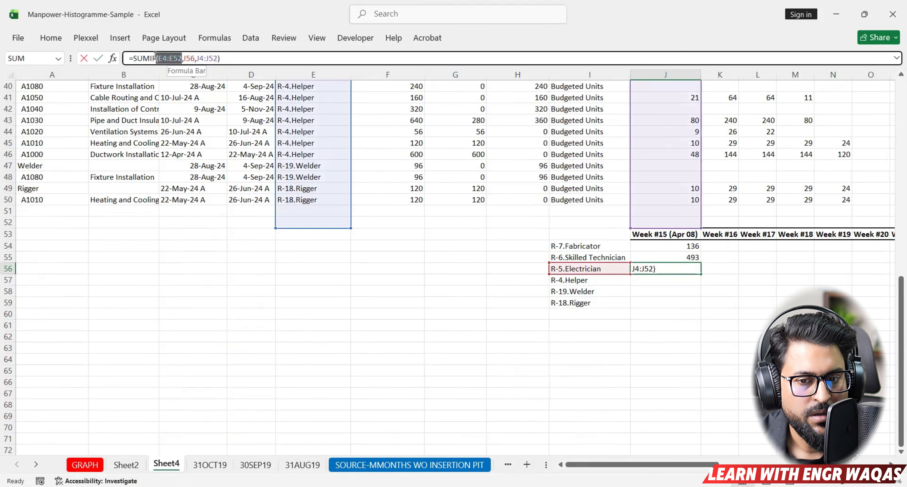
click(750, 313)
Step: Make the criteria range of the Fabricator SUMIF formula in J54 absolute as $E$2:$E$50
click(694, 248)
key(Down)
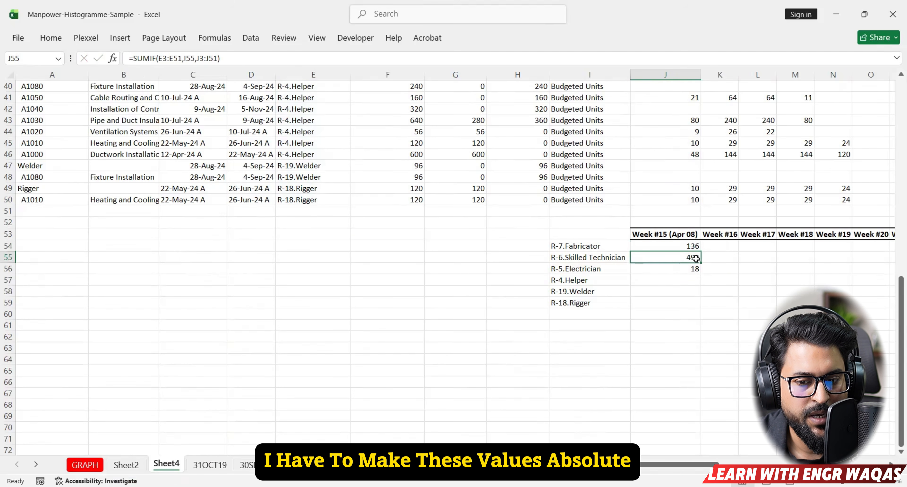
key(Up)
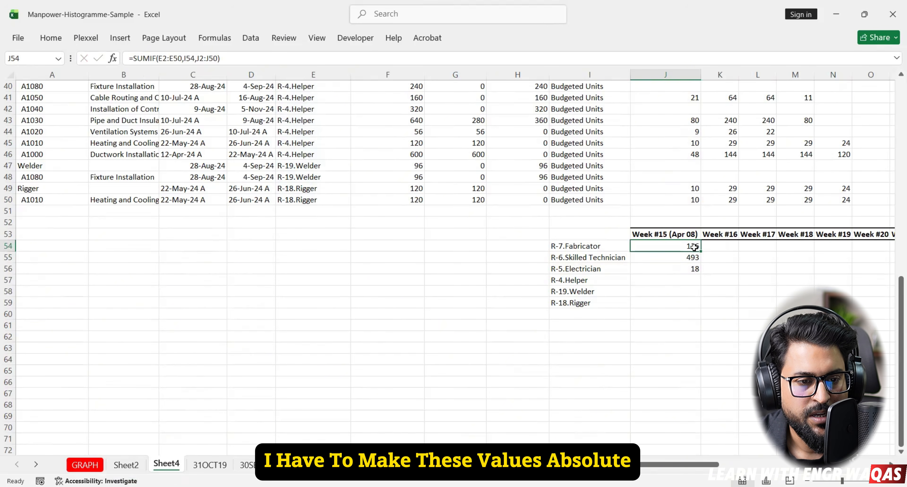
click(157, 59)
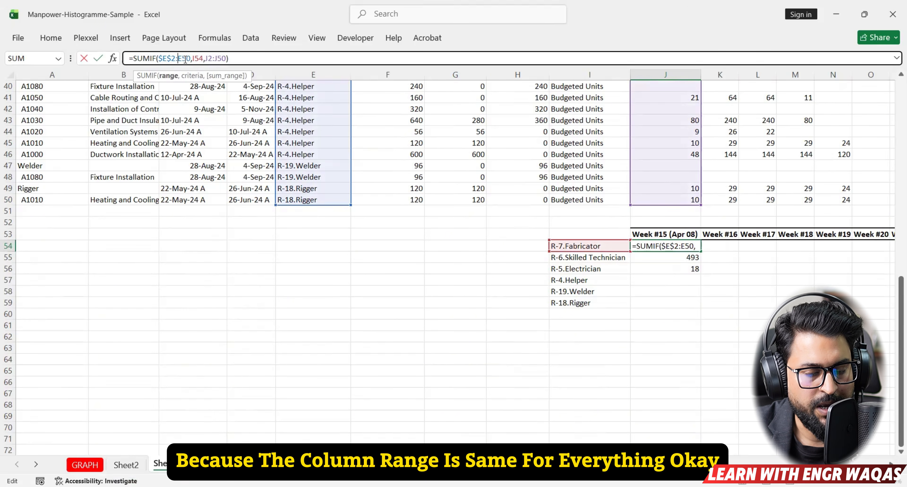
text($)
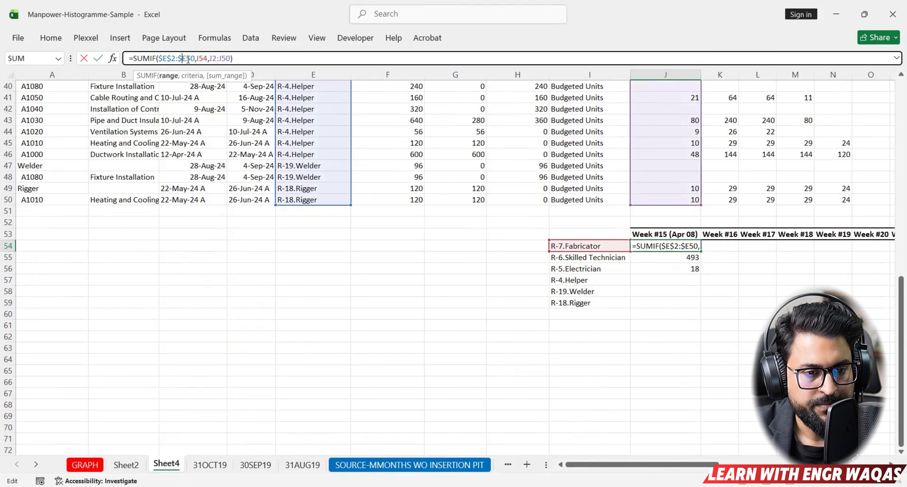
click(189, 60)
text($)
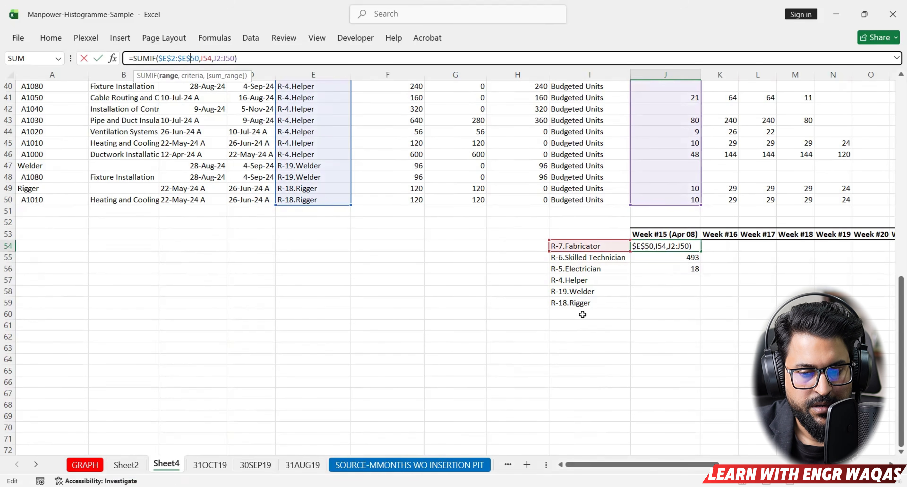
key(Return)
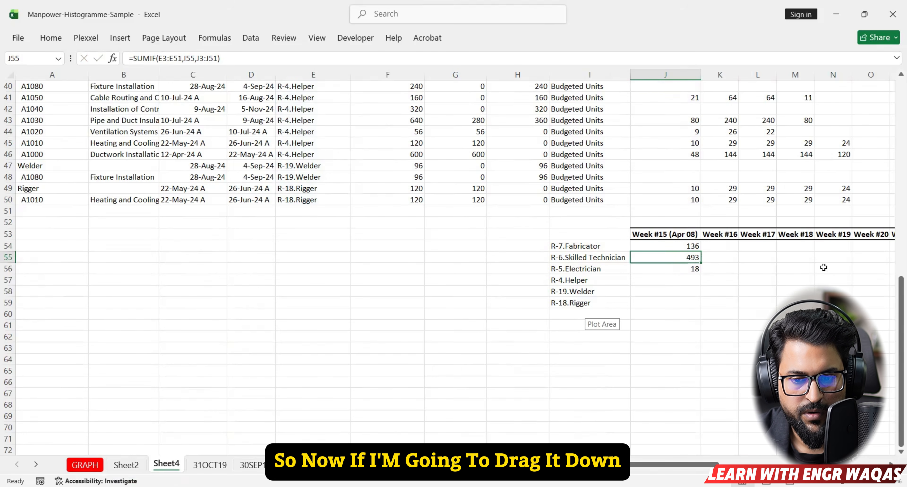
Step: Fill the formula from J54 down to J59 and check the sum range of the Skilled Technician formula in J55
click(695, 246)
drag(700, 251, 702, 306)
click(741, 285)
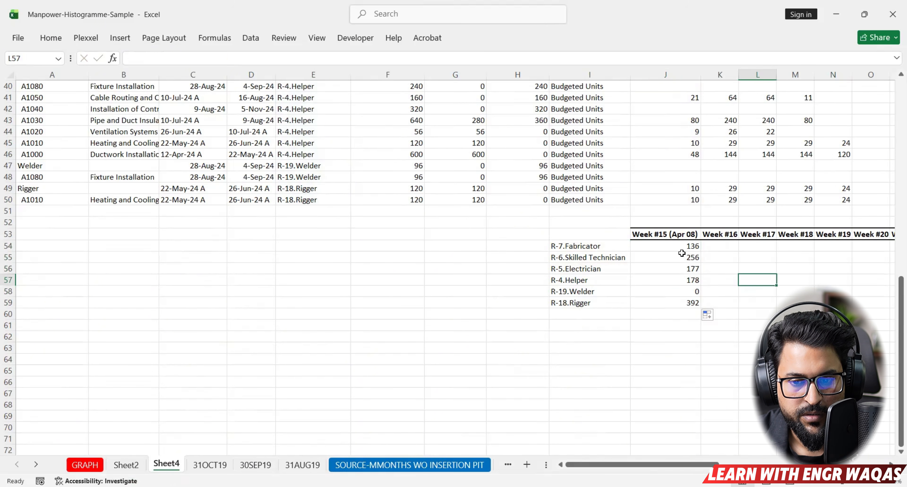
click(682, 252)
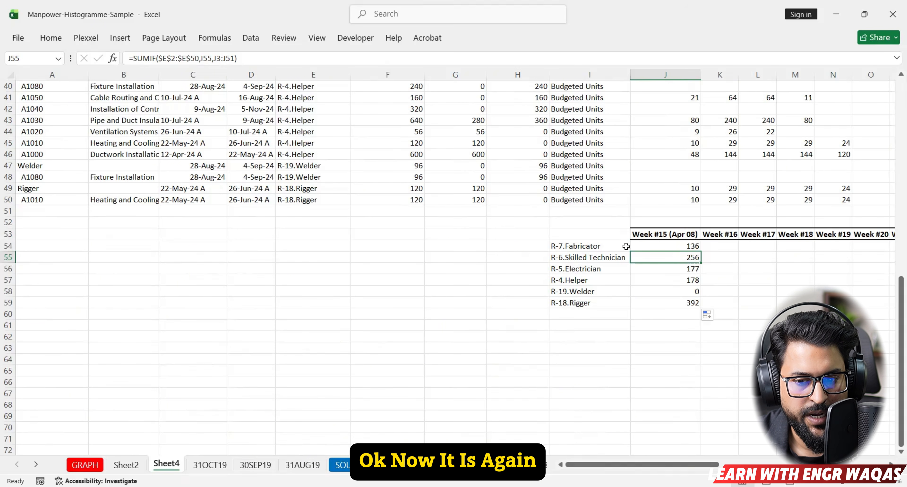
Step: Make the sum range in J54 absolute so the formula reads =SUMIF($E$2:$E$50,I54,$J$2:$J$50)
click(662, 246)
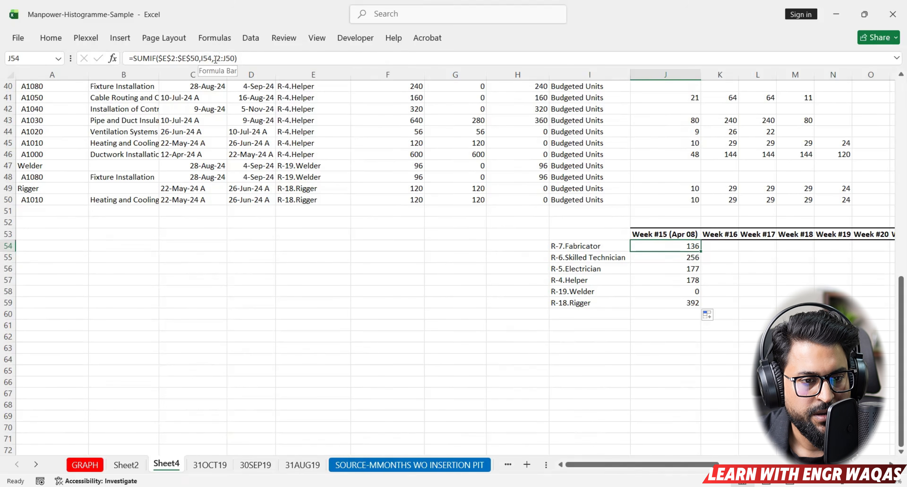
click(226, 59)
text($E)
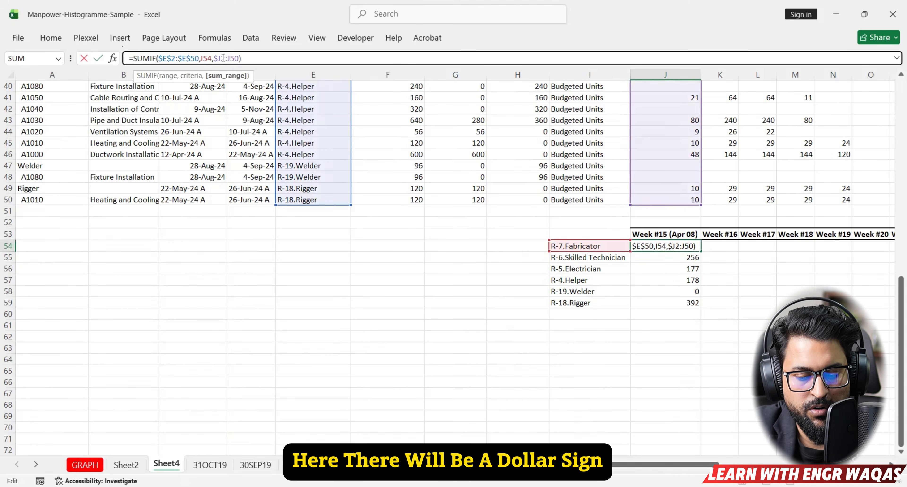
text($)
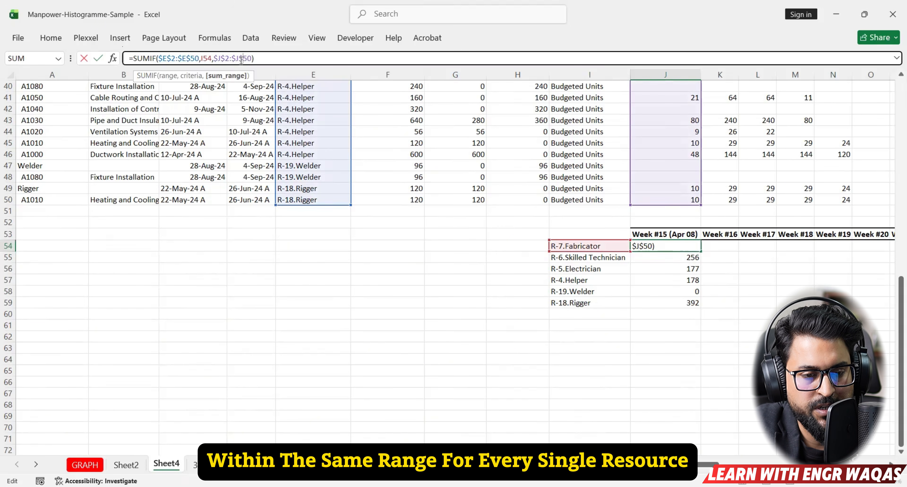
key(Return)
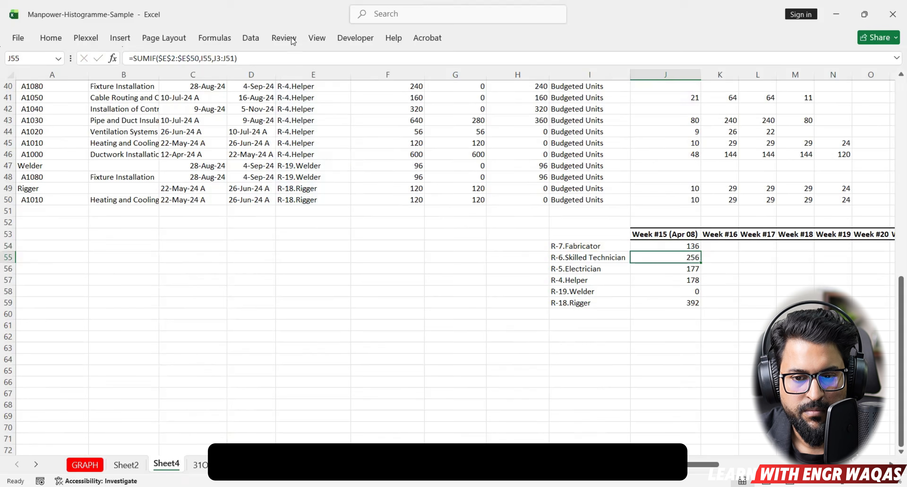
Step: Review the Week #15 sum range from J50 up to J2 and its first rows in the source data
click(693, 198)
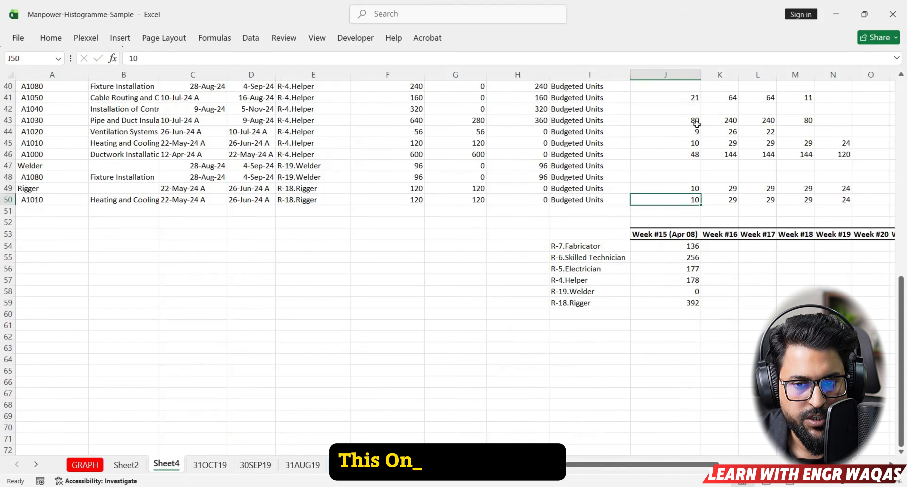
scroll(696, 123, up, 13)
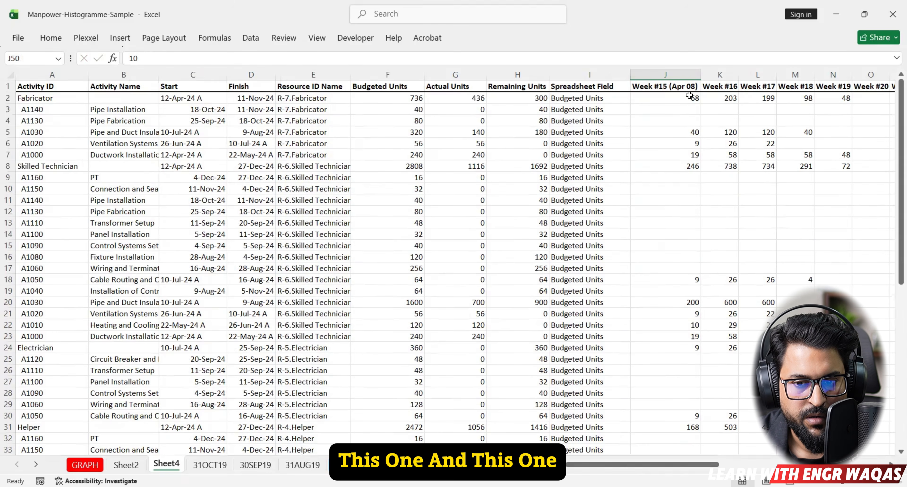
click(689, 95)
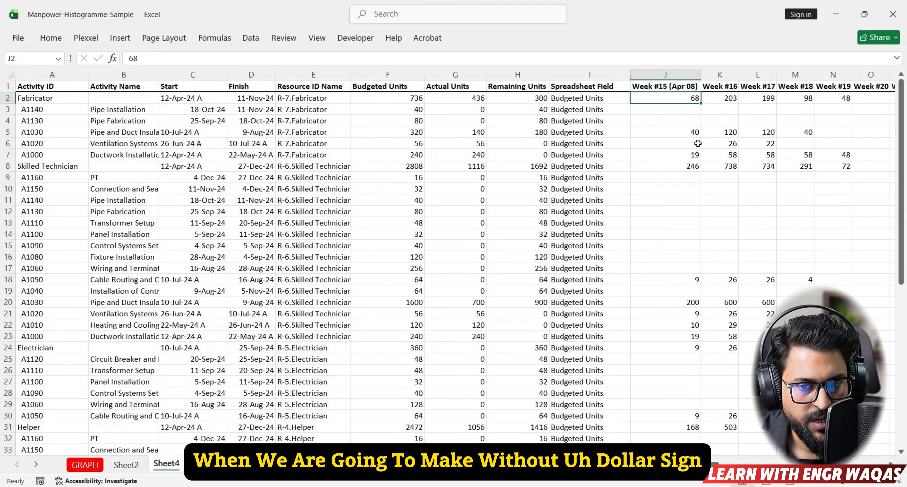
click(690, 110)
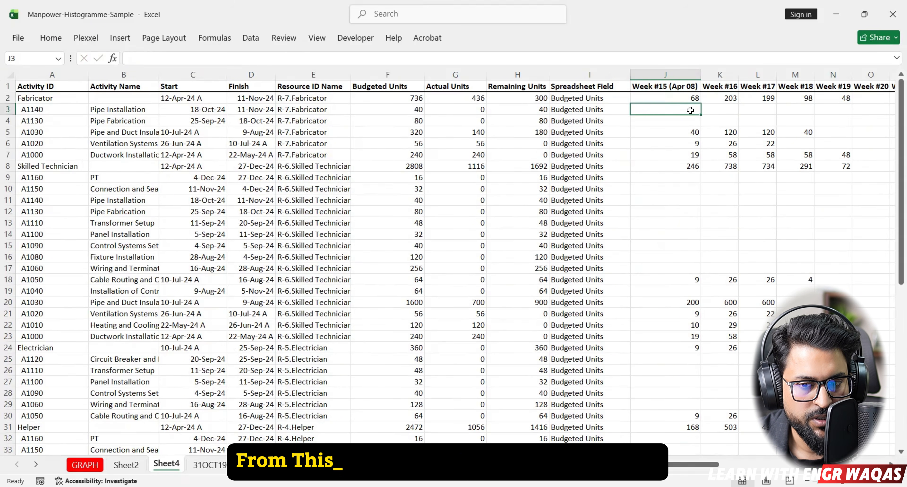
click(692, 121)
click(697, 131)
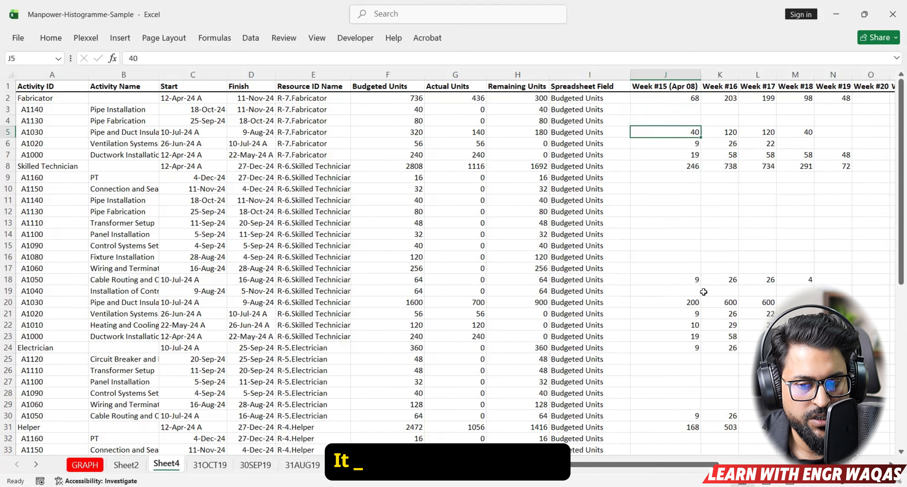
scroll(695, 251, down, 16)
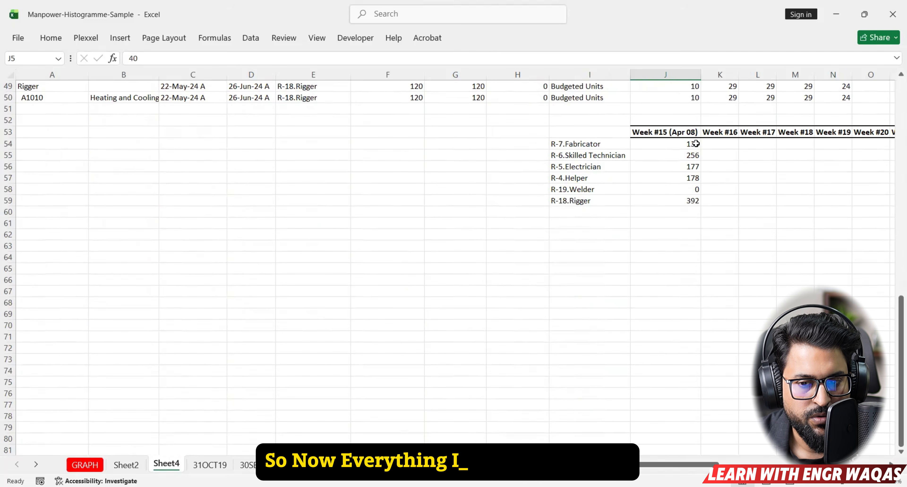
Step: Fill the Fabricator formula from J54 down to J59 and check the references in the Rigger and Helper formulas
click(696, 143)
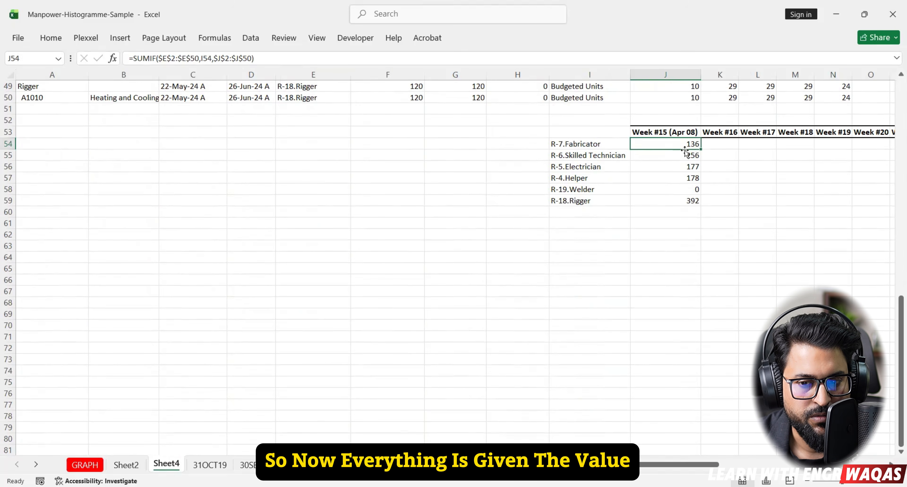
drag(700, 148, 700, 207)
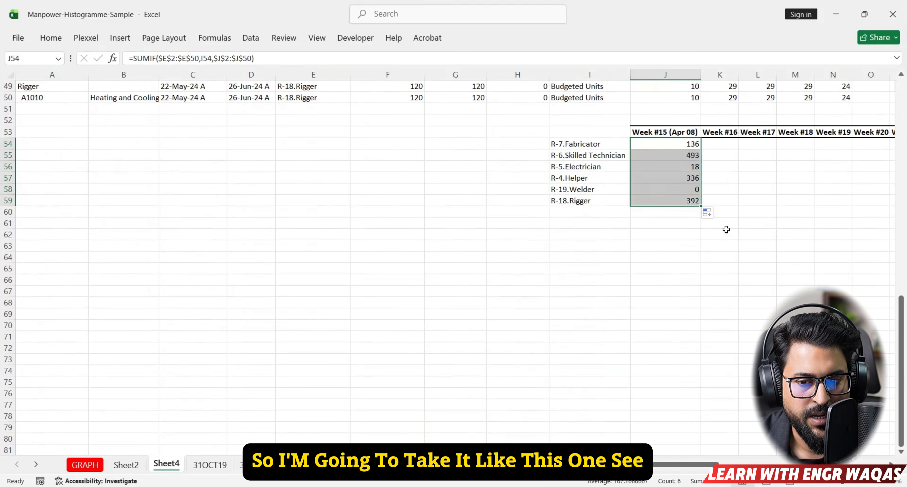
click(696, 200)
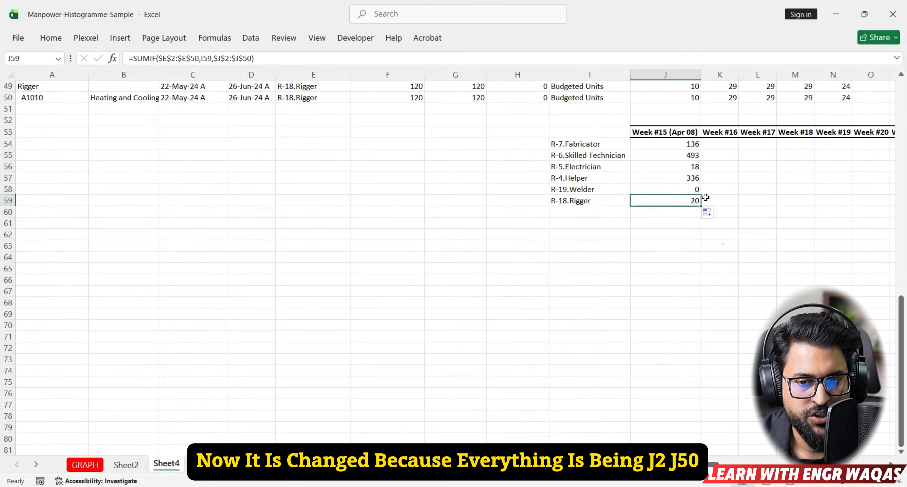
click(692, 178)
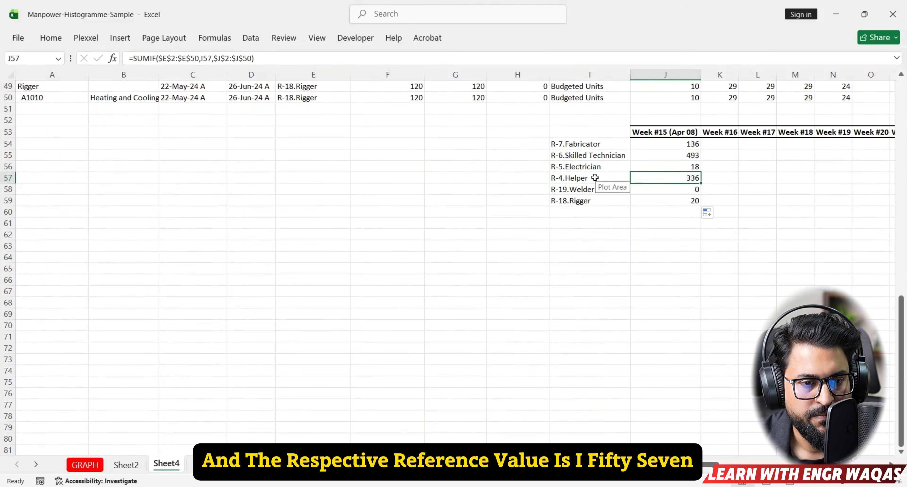
scroll(307, 162, up, 6)
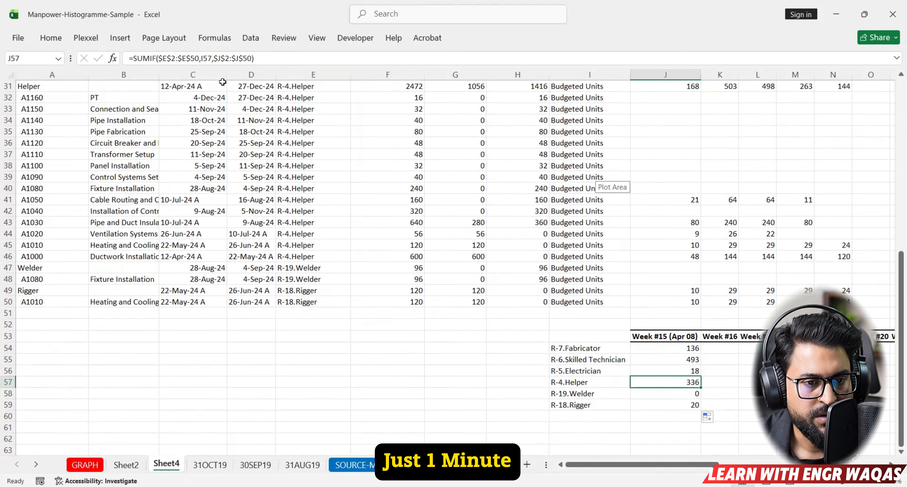
Step: Check the criteria references of the Week #15 SUMIF formulas in J54 to J57 against the resource labels in column I
click(685, 349)
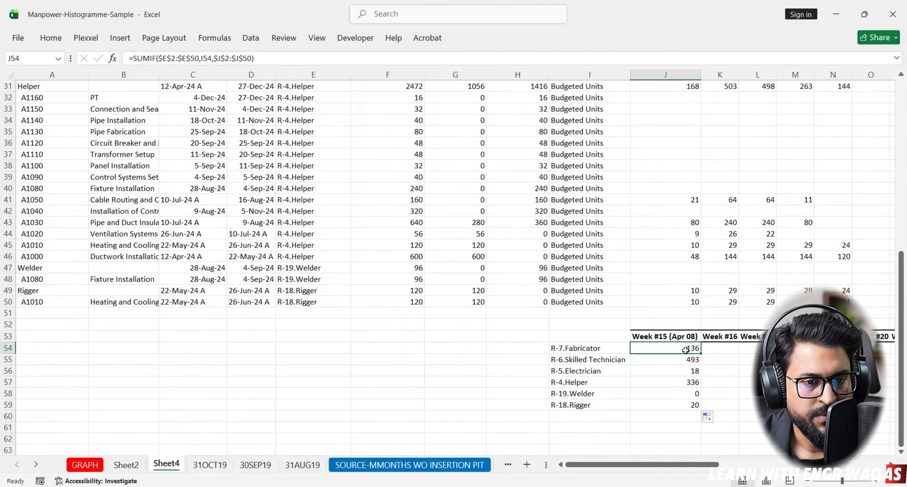
click(694, 359)
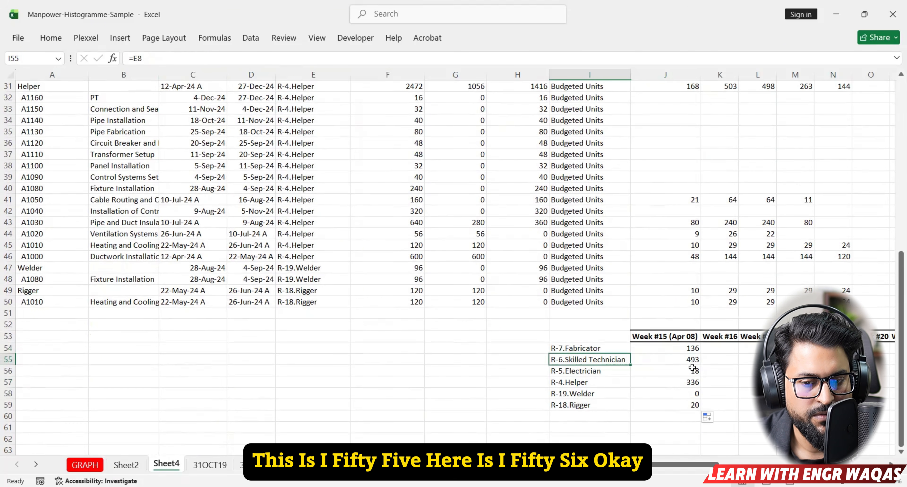
click(693, 369)
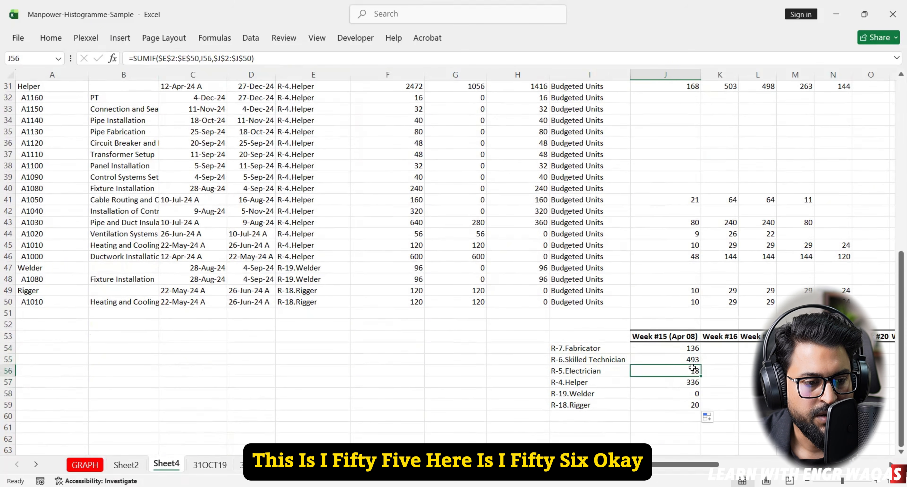
click(680, 381)
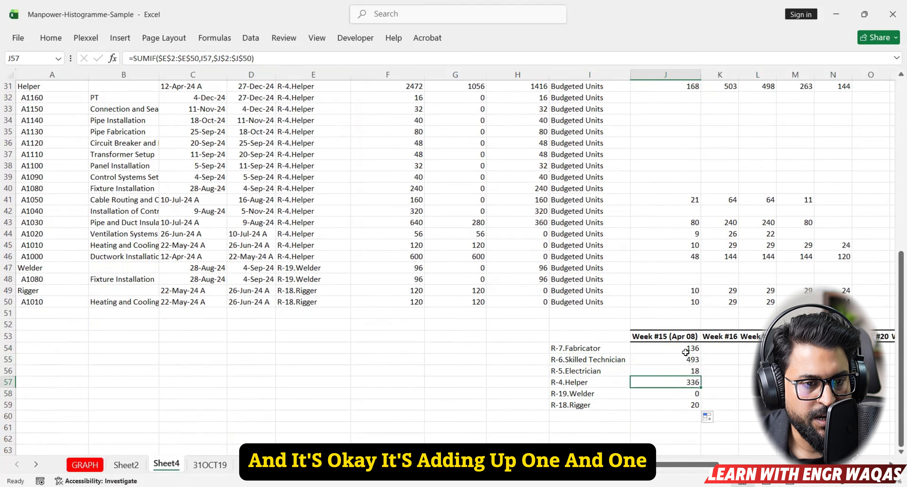
click(602, 367)
key(Up)
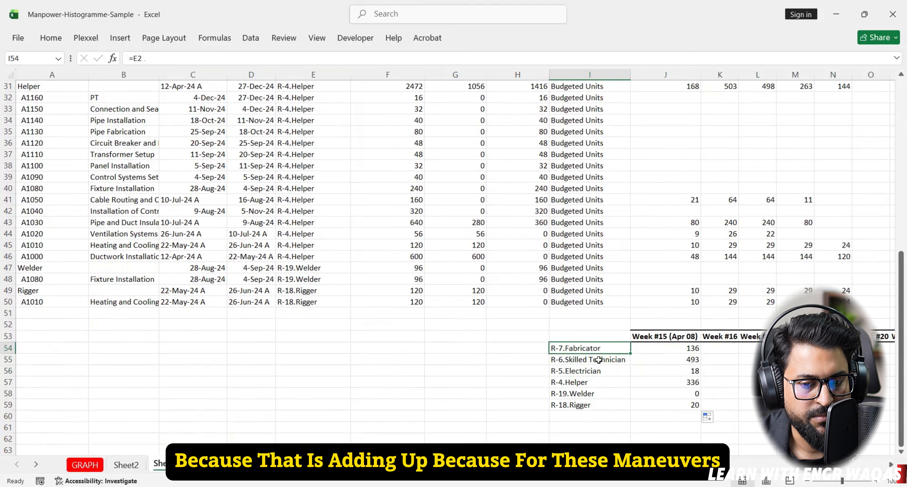
click(697, 364)
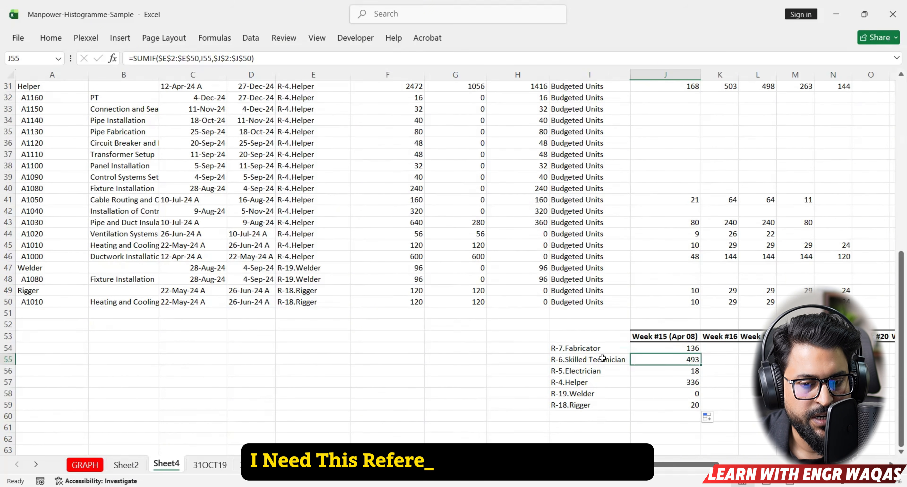
key(Left)
click(699, 374)
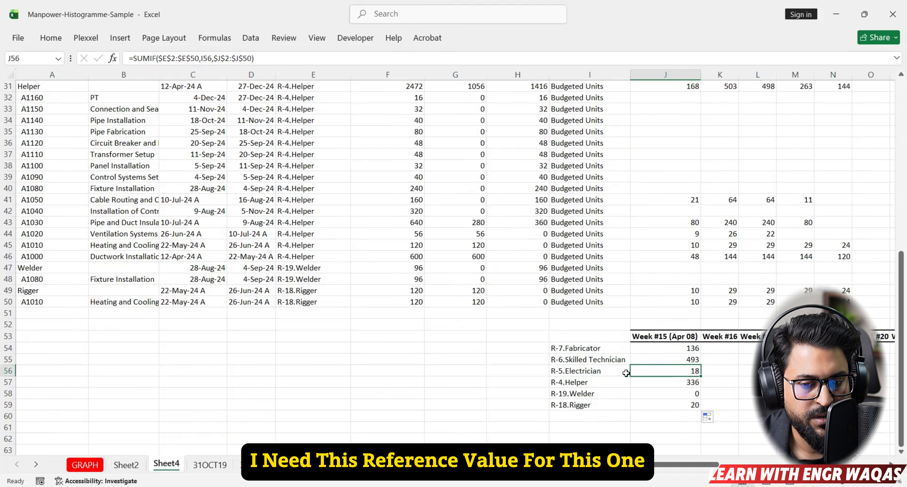
click(609, 370)
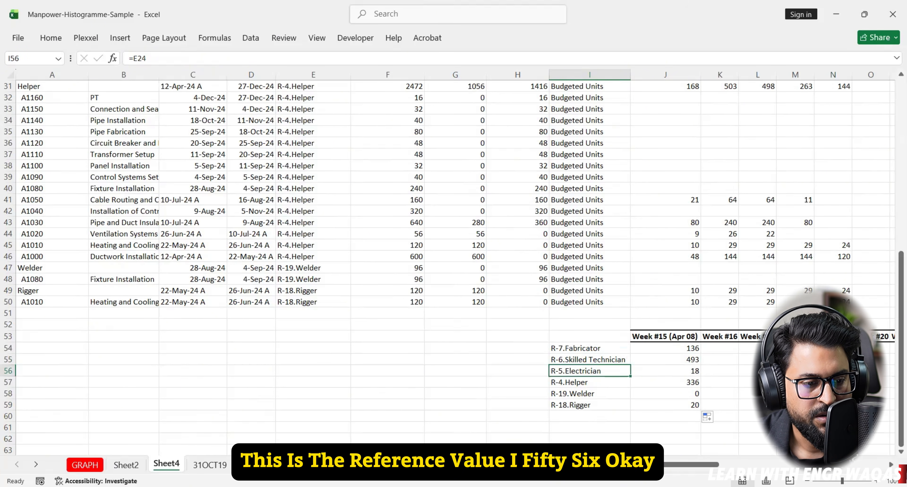
click(668, 371)
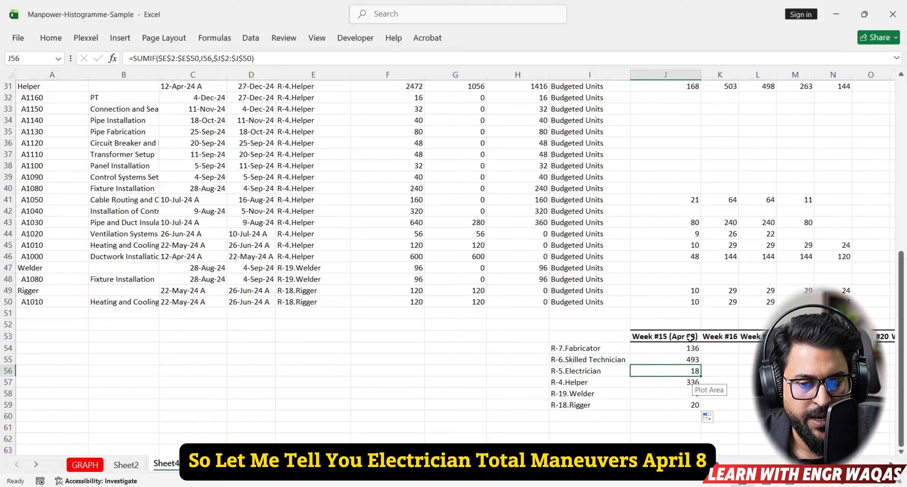
Step: Trace the Electrician total in J56 back to the Week #15 values of the Electrician rows 24 to 30
scroll(691, 337, up, 5)
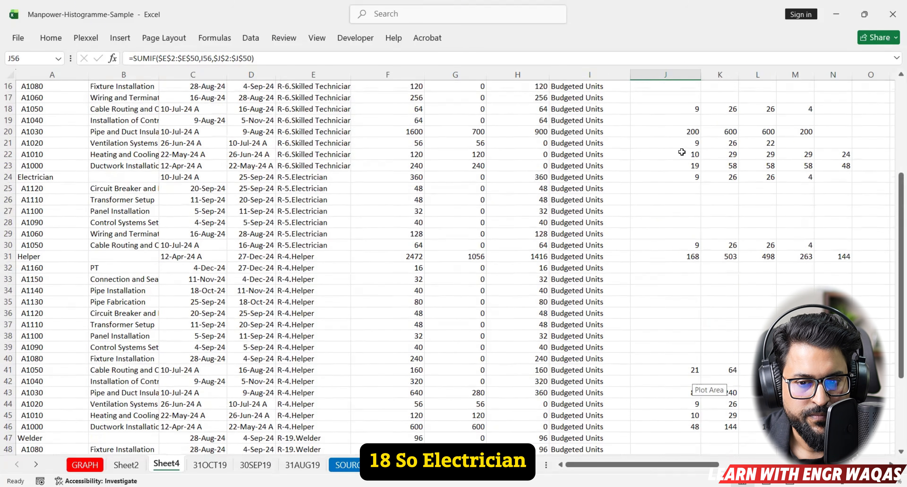
scroll(682, 152, up, 2)
drag(313, 245, 332, 315)
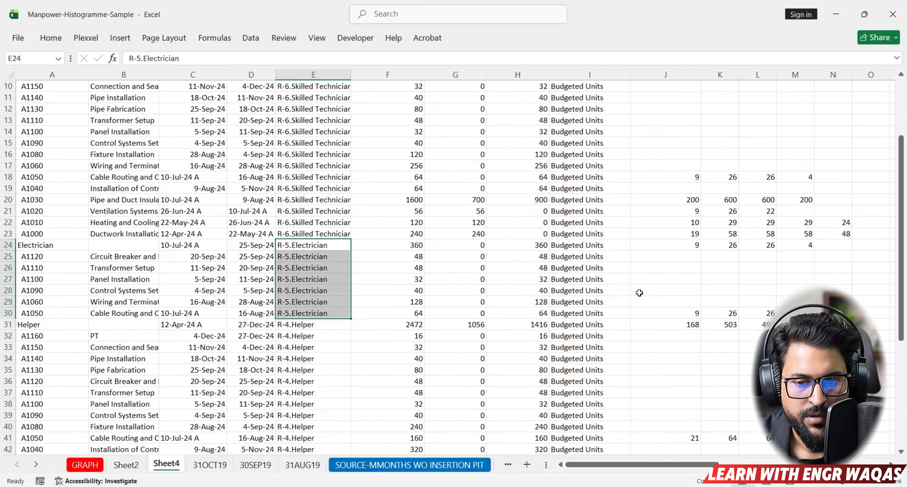
click(695, 244)
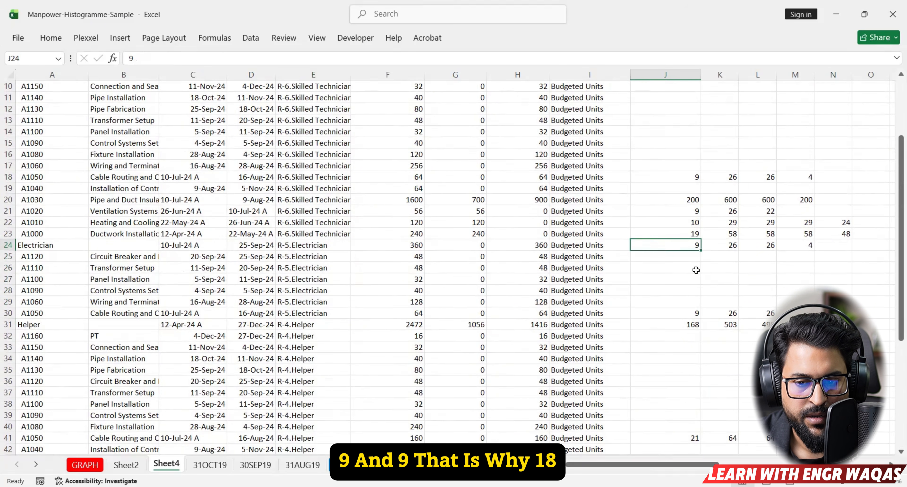
click(690, 314)
scroll(692, 310, down, 10)
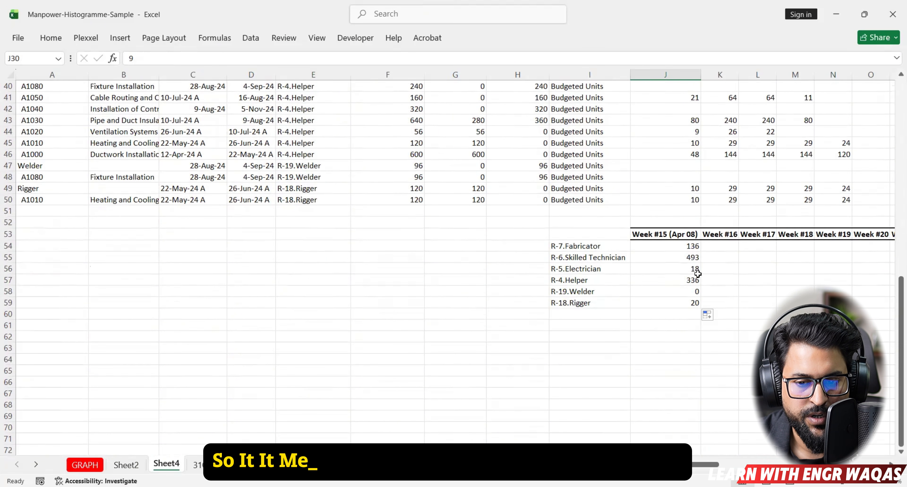
click(695, 270)
Step: Try filling the Fabricator formula from J54 across to K54 for Week #16 and check its references
click(690, 245)
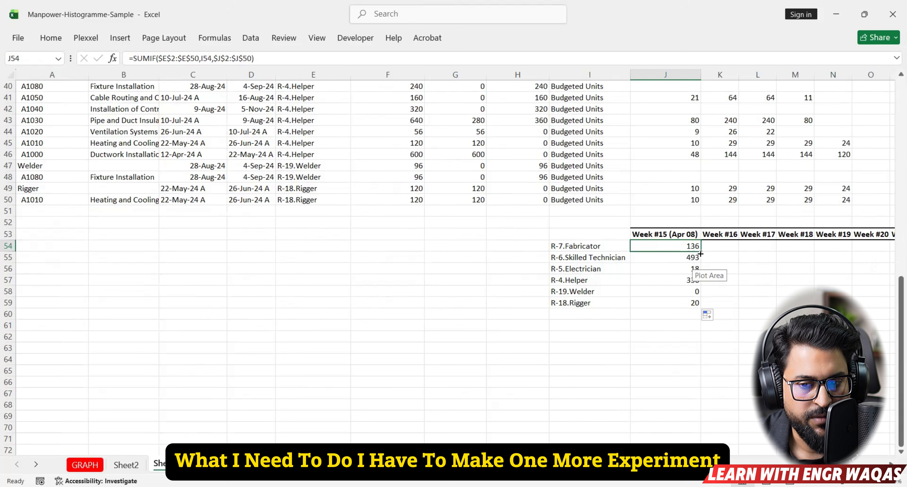
drag(700, 253, 725, 248)
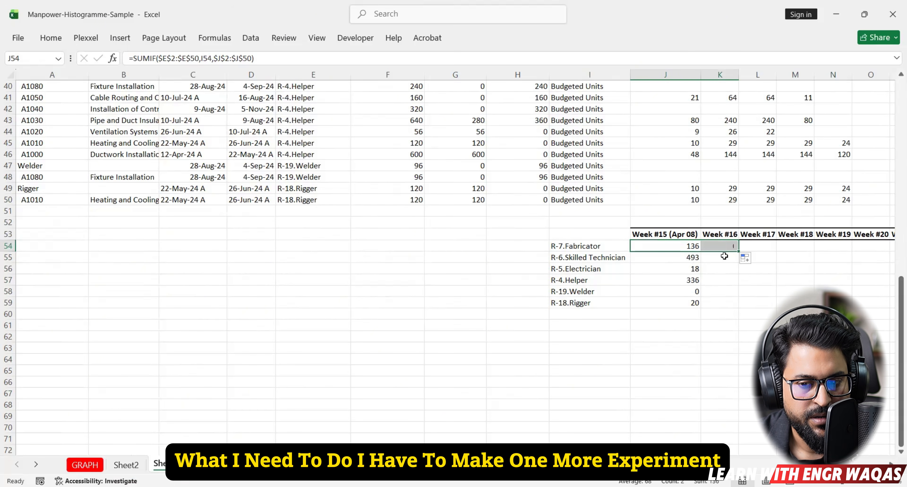
click(725, 247)
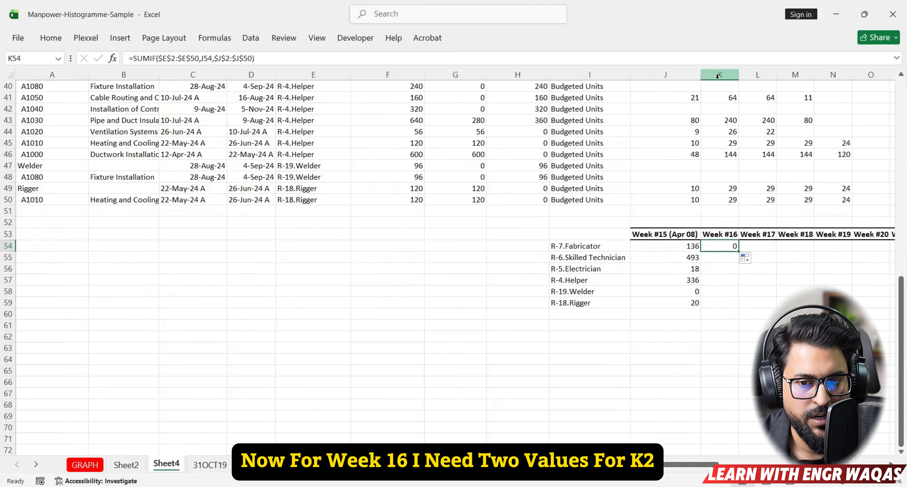
Step: Make the sum range in J54 relative so the formula reads =SUMIF($E$2:$E$50,I54,J2:J50)
click(690, 245)
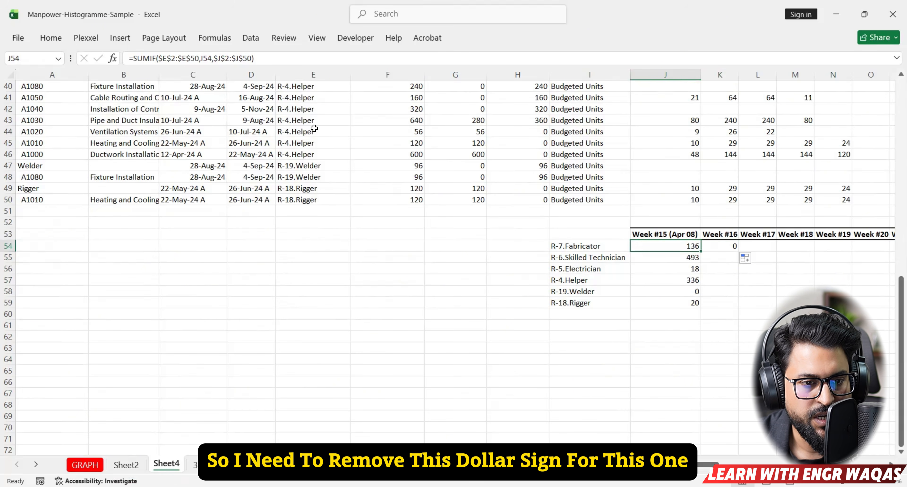
click(218, 58)
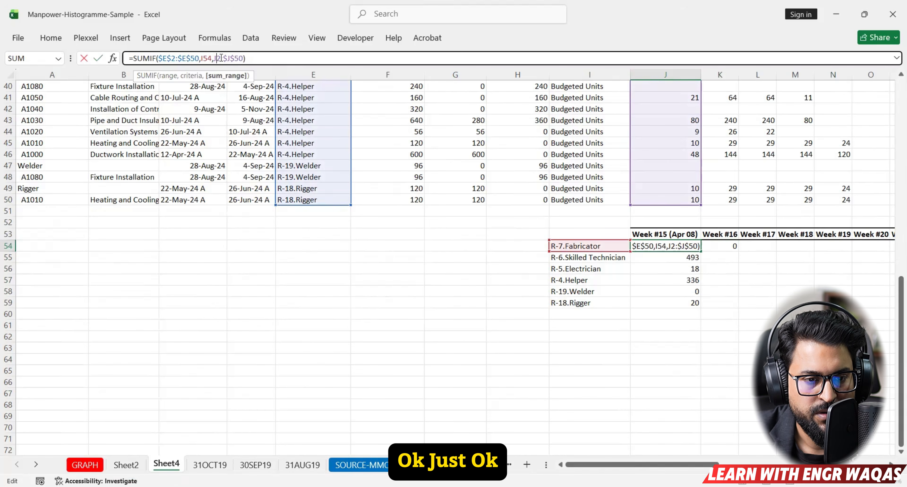
click(229, 56)
key(BackSpace)
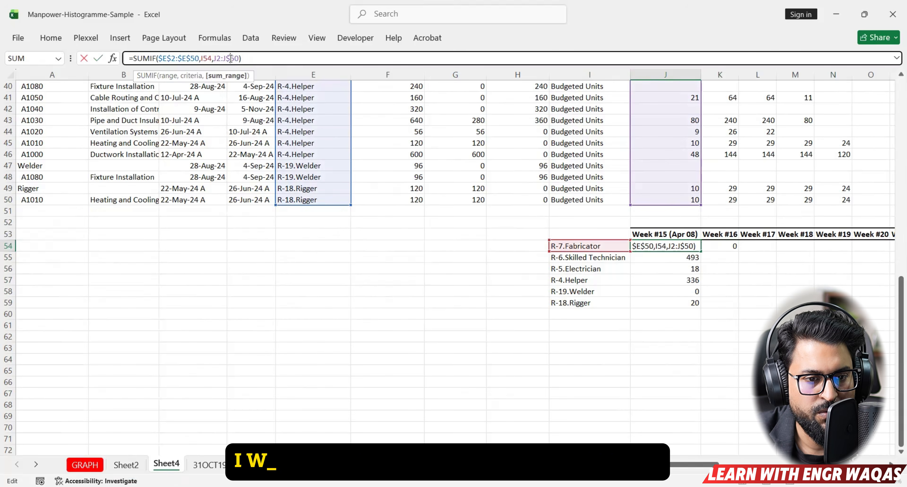
key(Return)
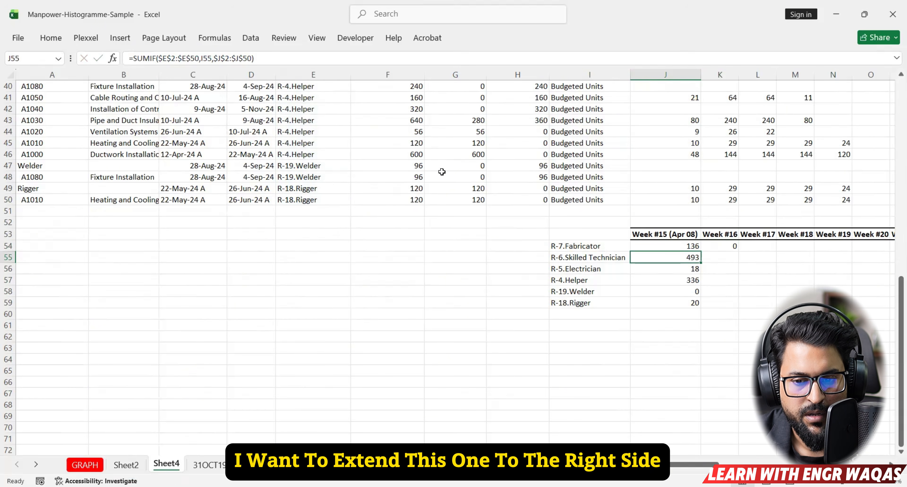
Step: Fill the J54 formula into K54 and compare its references with J54 and the Week #16 source data
click(642, 246)
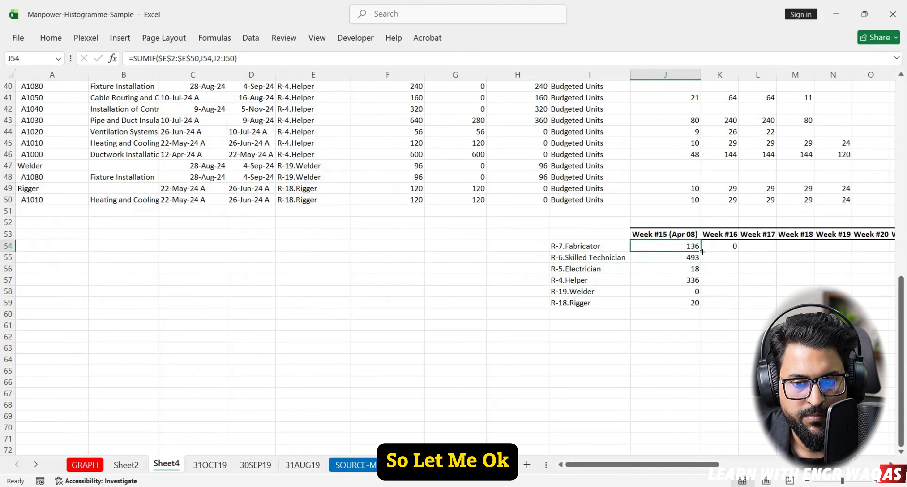
drag(701, 250, 728, 251)
click(711, 246)
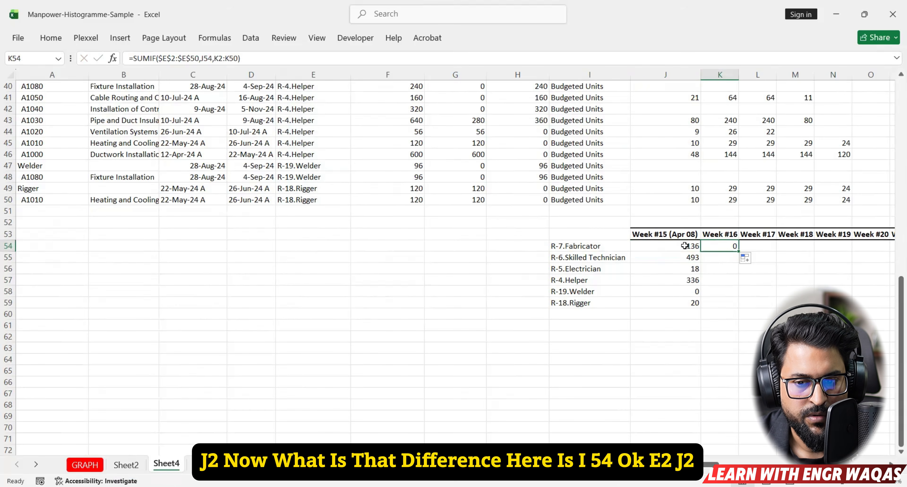
click(685, 245)
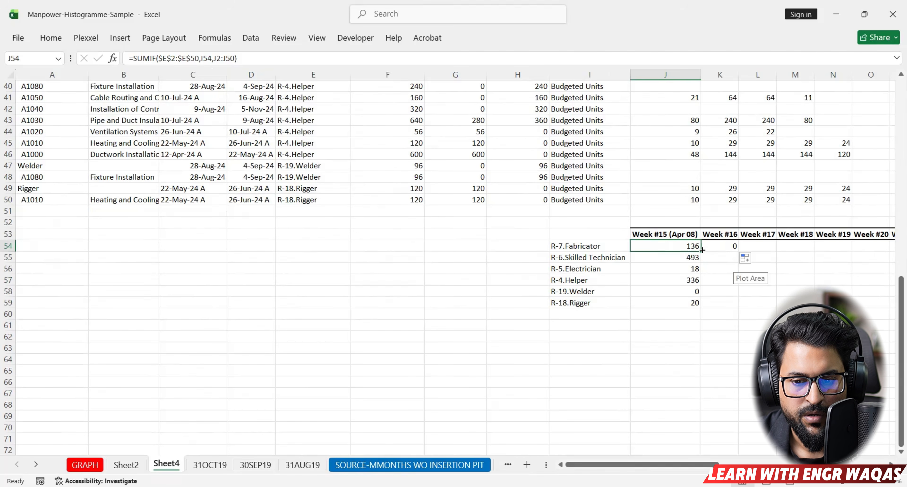
click(727, 245)
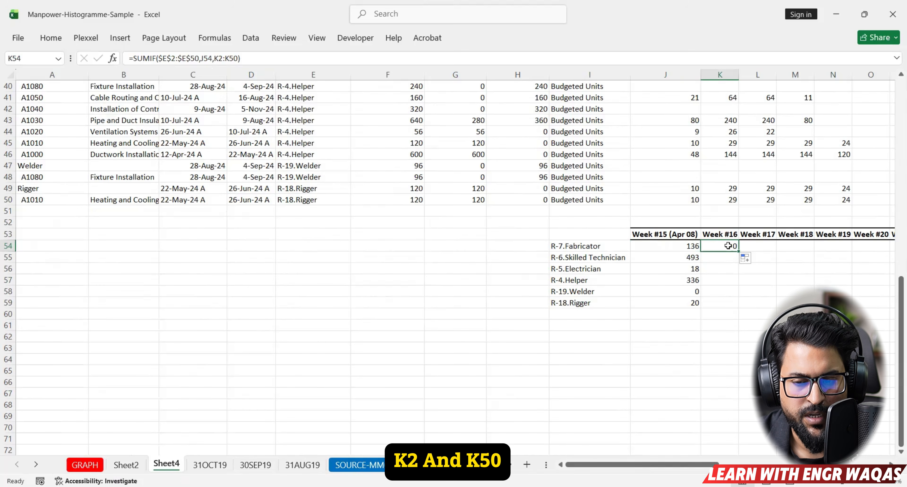
scroll(728, 246, up, 13)
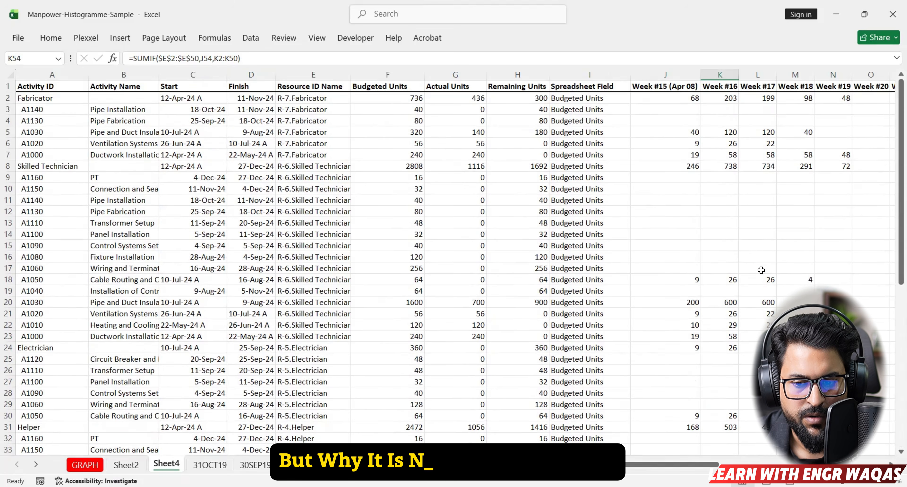
scroll(742, 333, down, 4)
scroll(741, 334, down, 8)
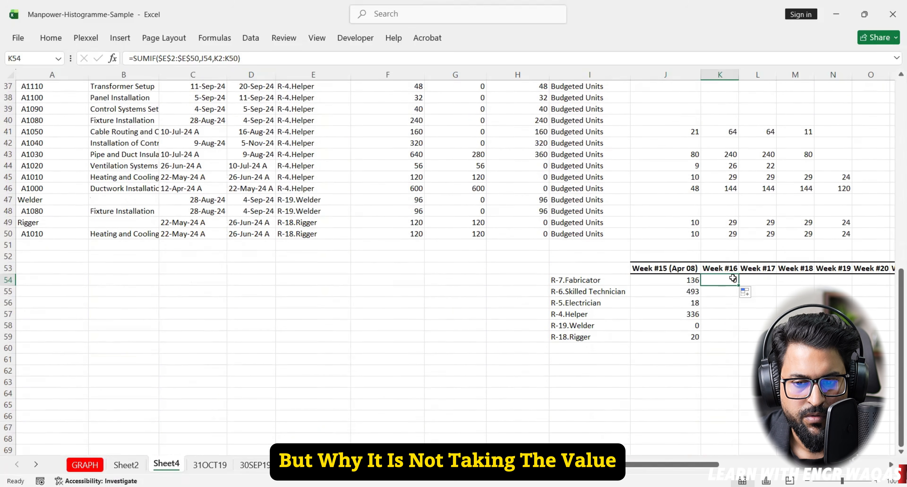
Step: Clear K54, refill it with the Fabricator formula from J54 and inspect its criteria reference
key(Delete)
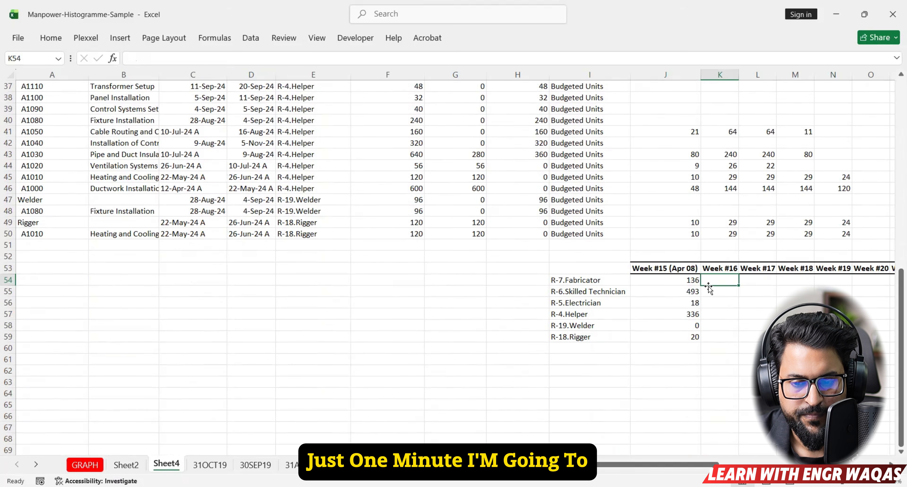
click(690, 279)
drag(691, 279, 720, 280)
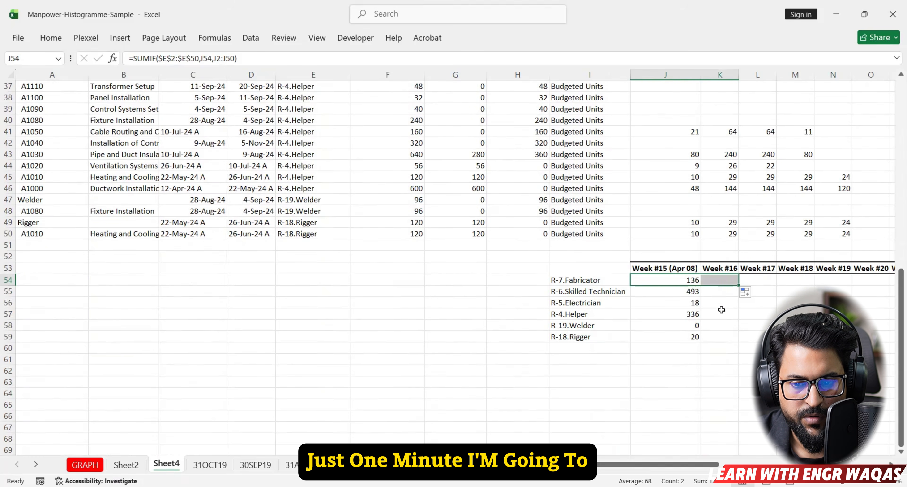
key(ctrl+r)
click(722, 280)
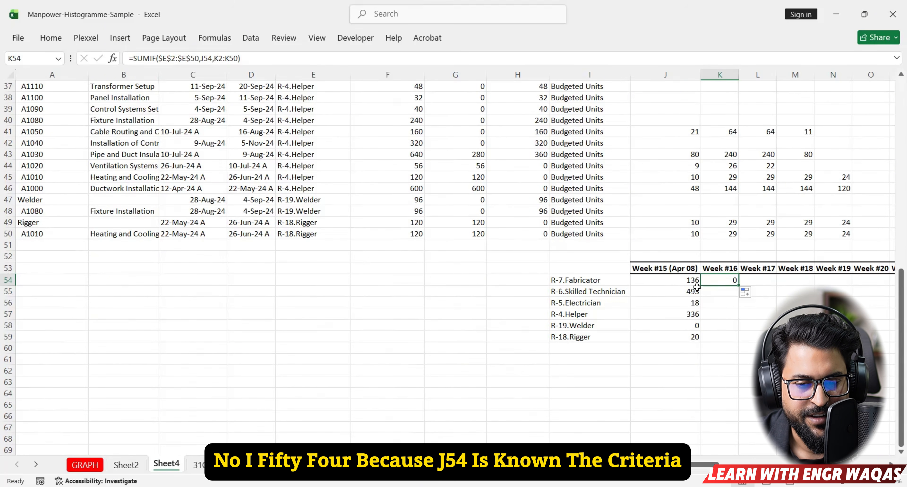
Step: Make the criteria reference in J54 absolute as $I$54 and fill the formula across to K54 for Week #16
click(618, 289)
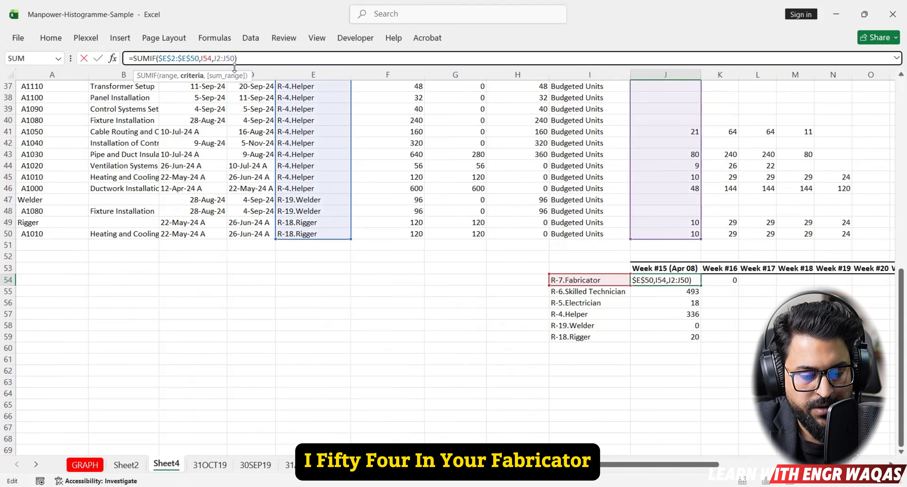
text($I$)
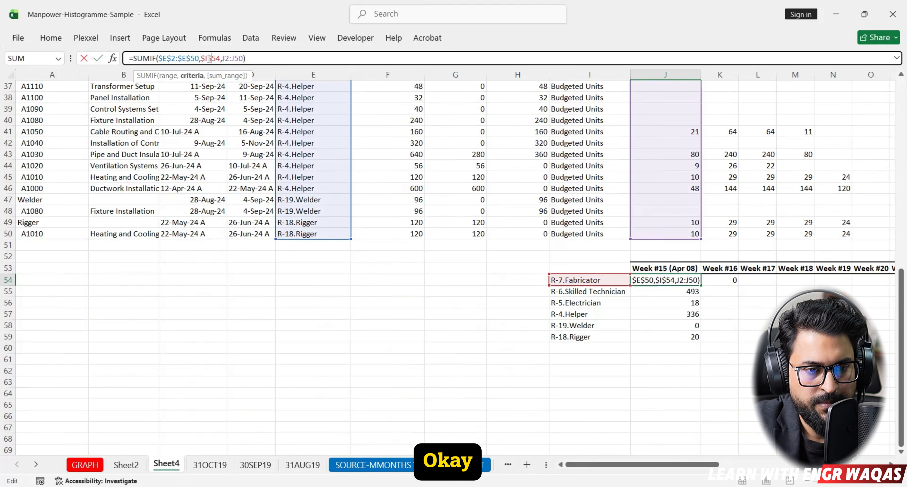
key(ctrl+Return)
drag(701, 285, 730, 279)
click(730, 279)
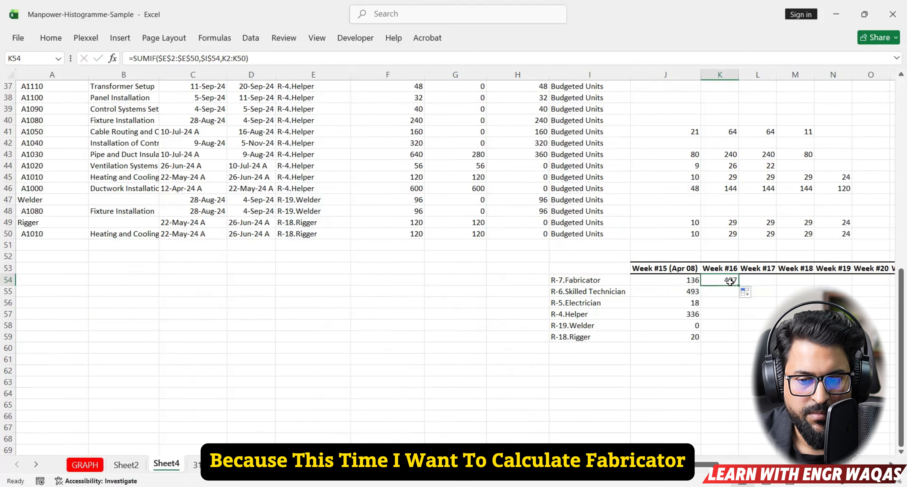
Step: Review the Fabricator criterion in I54 and the Week #16 sum column K, ending on the Week #17 Fabricator cell
click(608, 280)
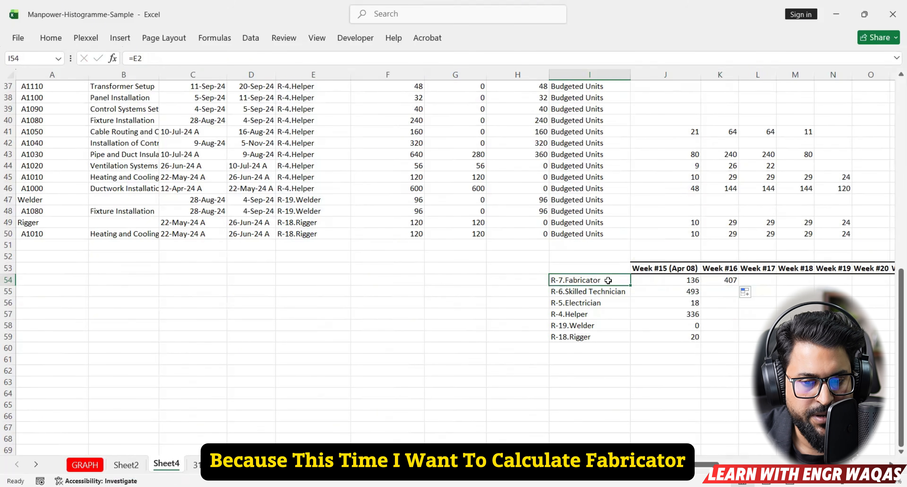
scroll(699, 310, up, 3)
click(721, 75)
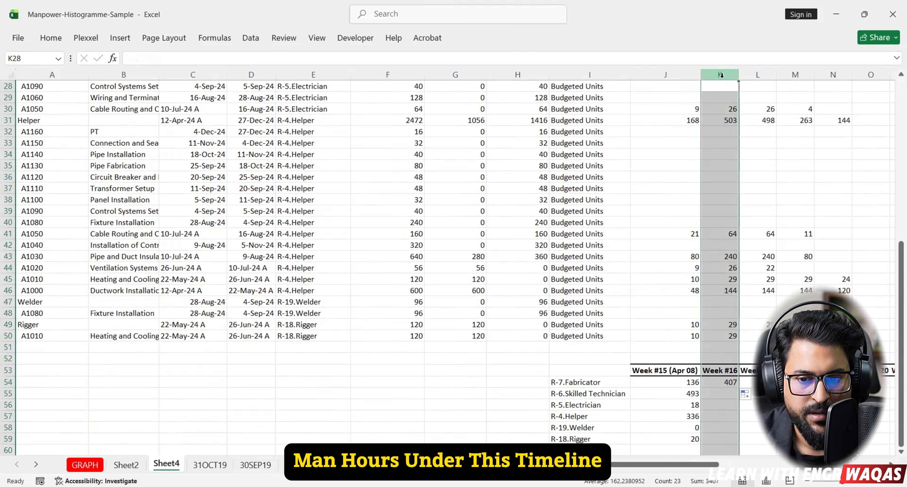
click(757, 381)
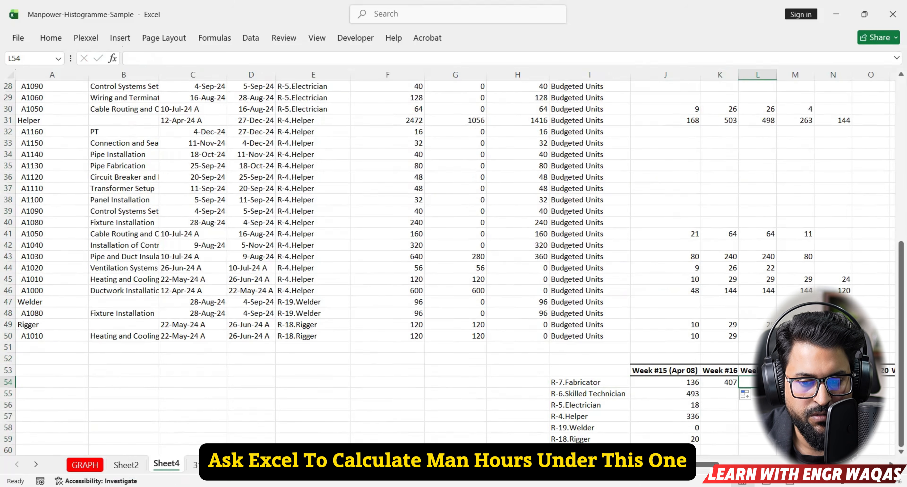
Step: Fill the Fabricator SUMIF formula from K54 across the remaining weeks of row 54 and check the Week #19 cell
click(765, 75)
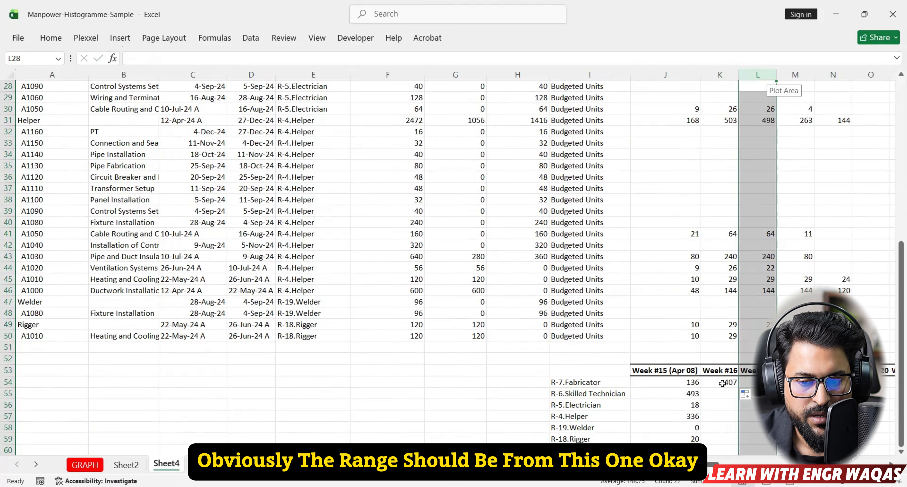
drag(722, 383, 896, 394)
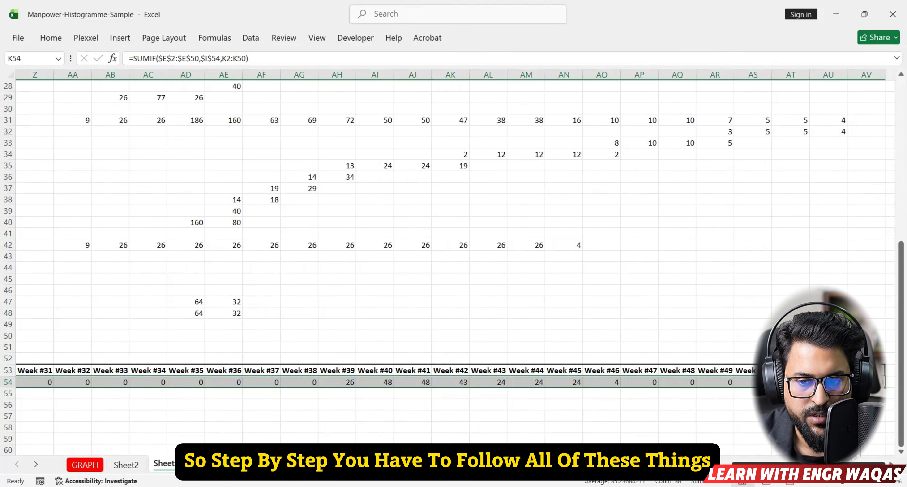
scroll(583, 381, left, 10)
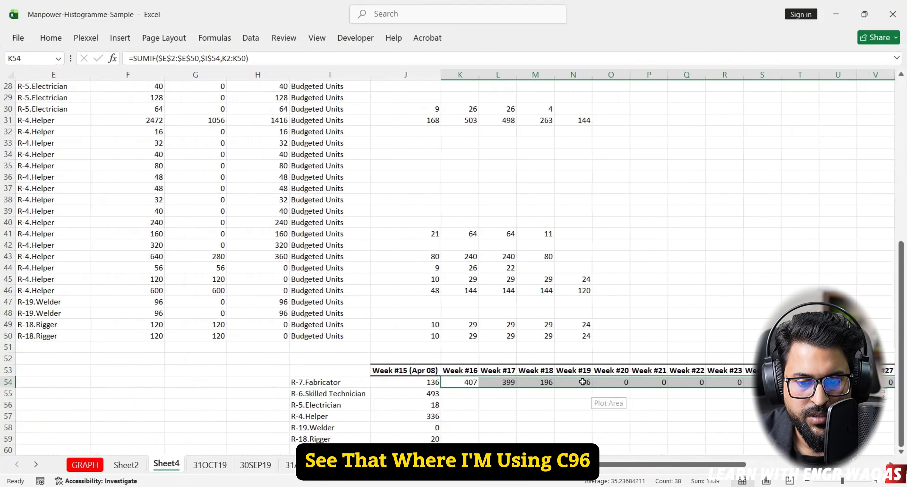
click(583, 381)
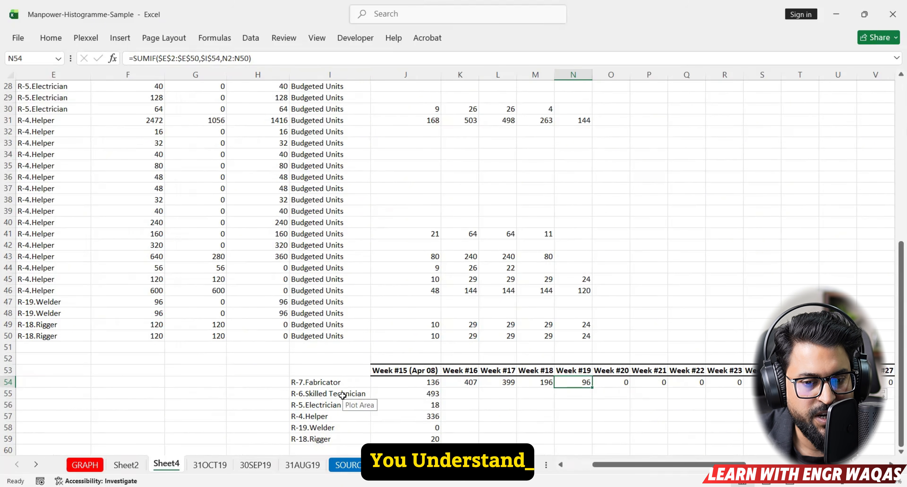
Step: Make the sum range in the Week #15 Skilled Technician formula in J55 fully relative as J2:J50
click(436, 394)
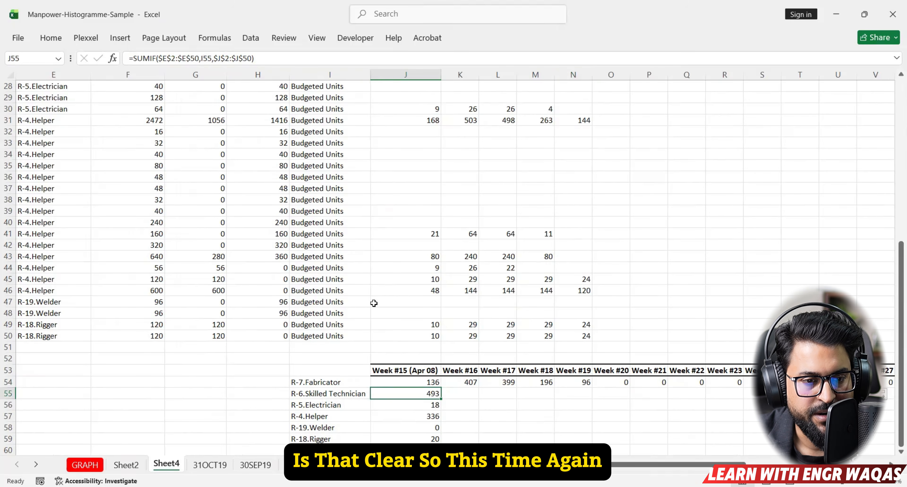
click(218, 58)
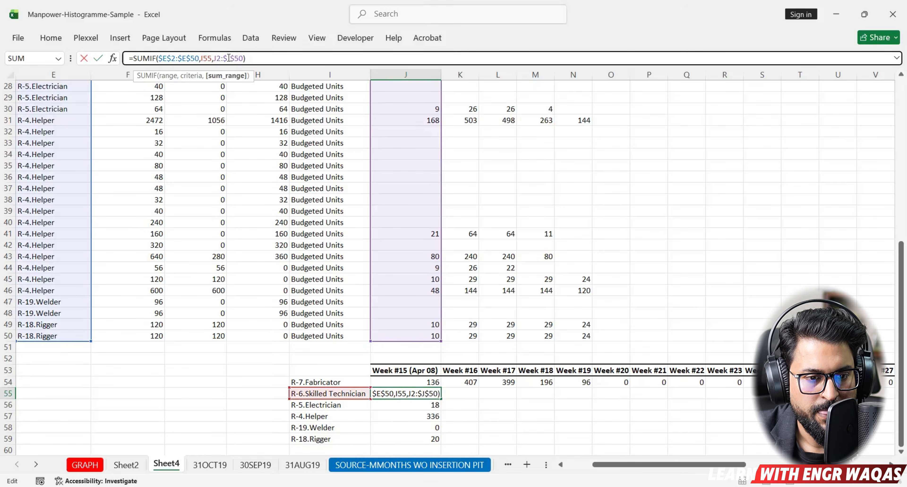
click(228, 58)
key(BackSpace)
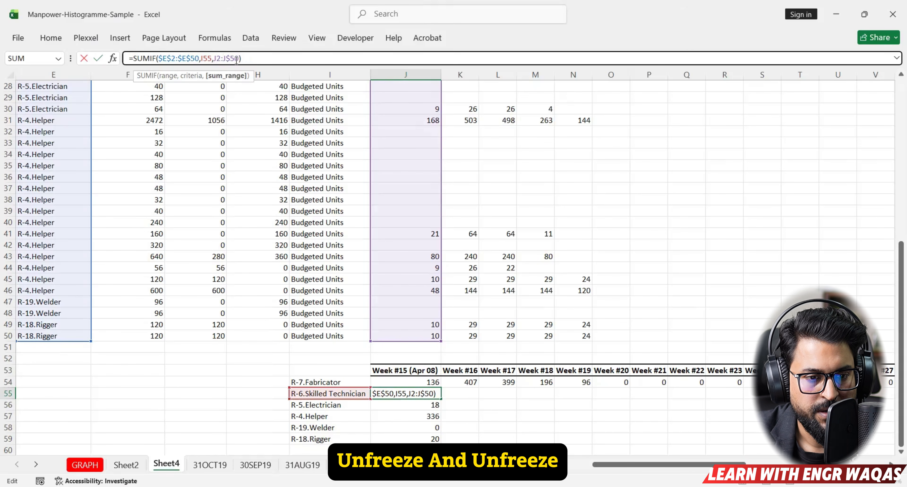
click(232, 58)
key(BackSpace)
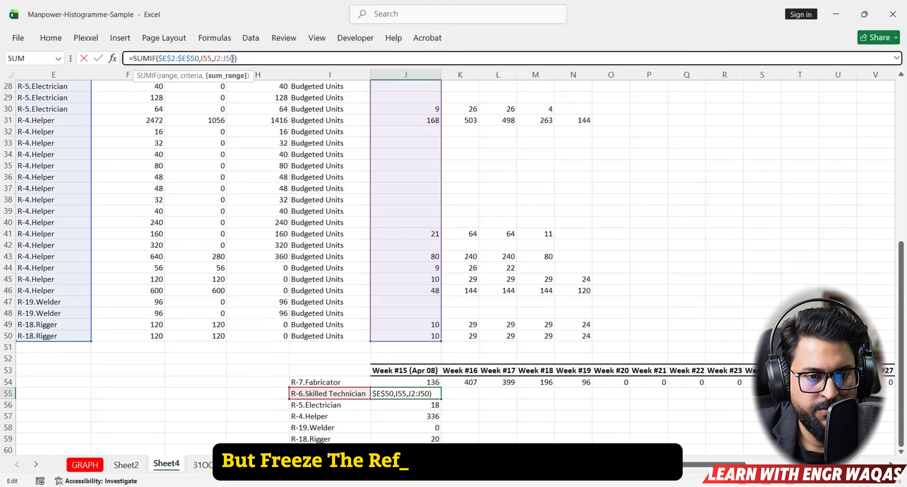
Step: Make the criteria reference in the J55 formula absolute as $I$55 and commit the formula
click(205, 58)
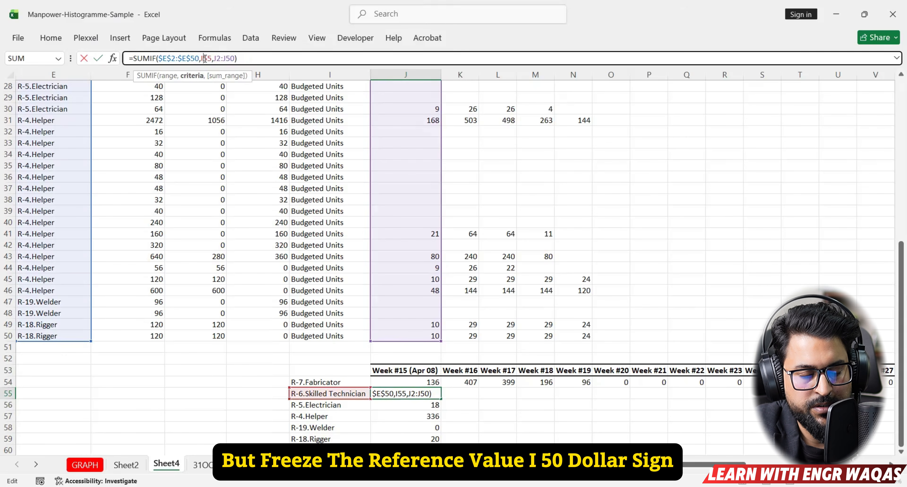
text($)
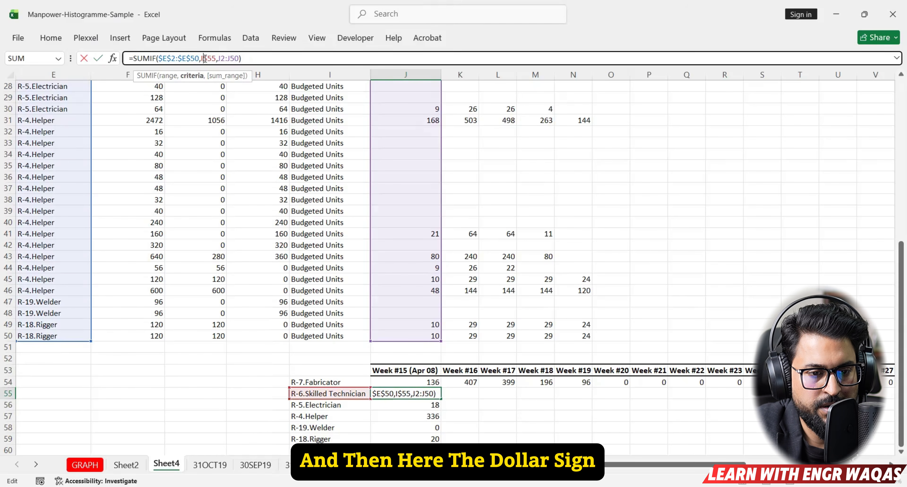
click(205, 58)
text($)
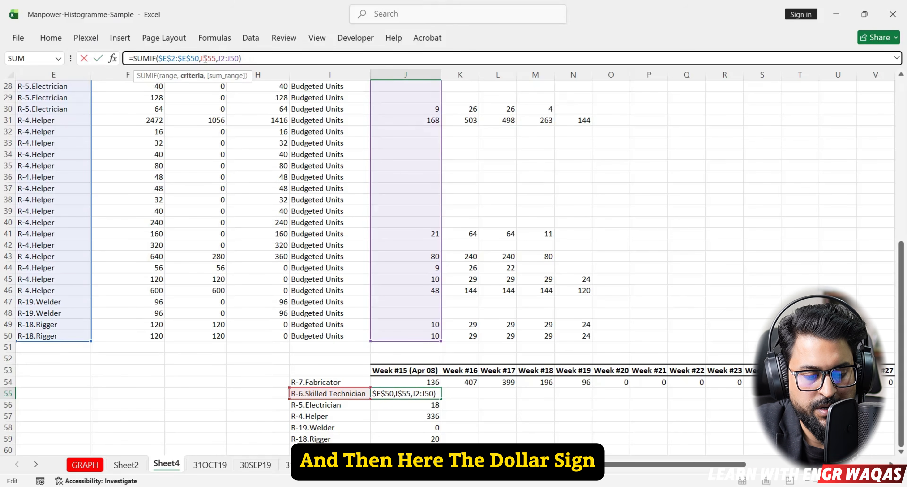
key(Return)
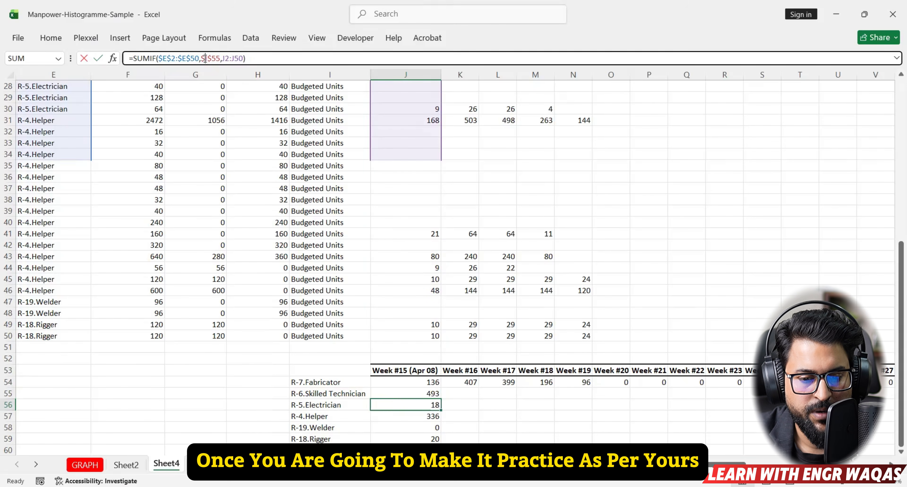
Step: Fill the Skilled Technician formula from J55 across all weeks of row 55 and check the Week #16 and Week #17 cells
click(435, 394)
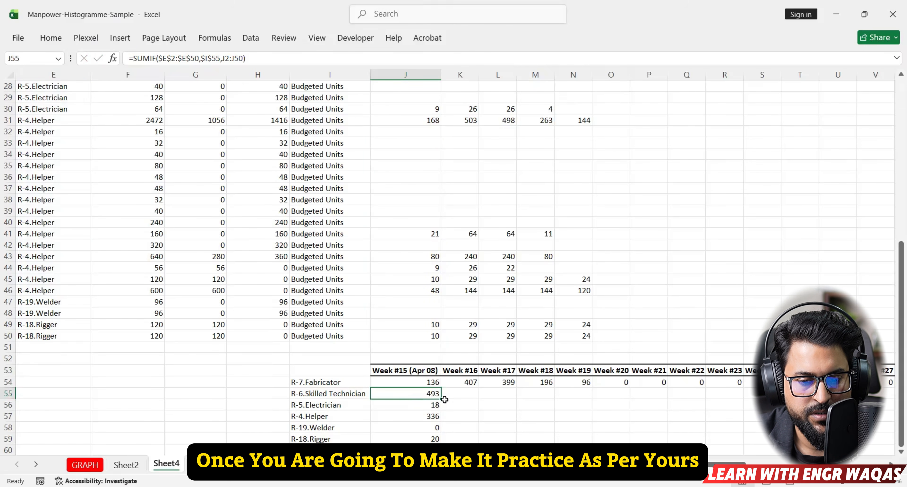
drag(440, 400, 896, 412)
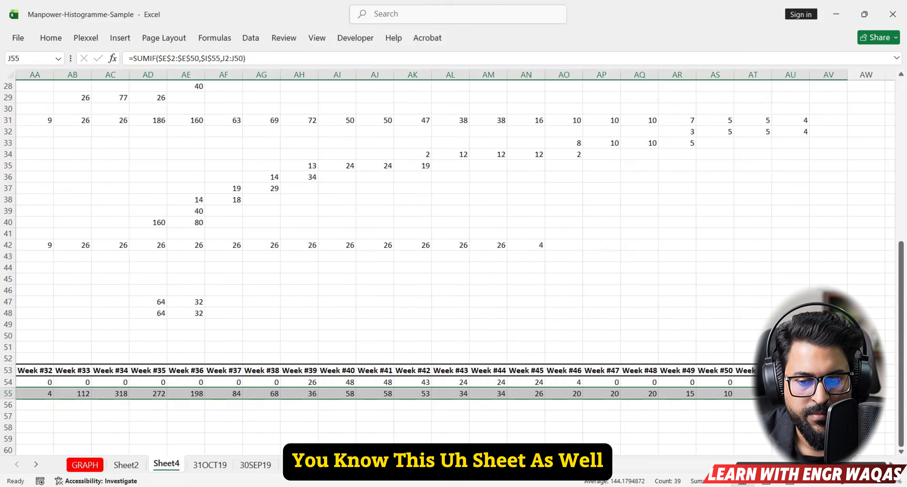
drag(810, 464, 681, 466)
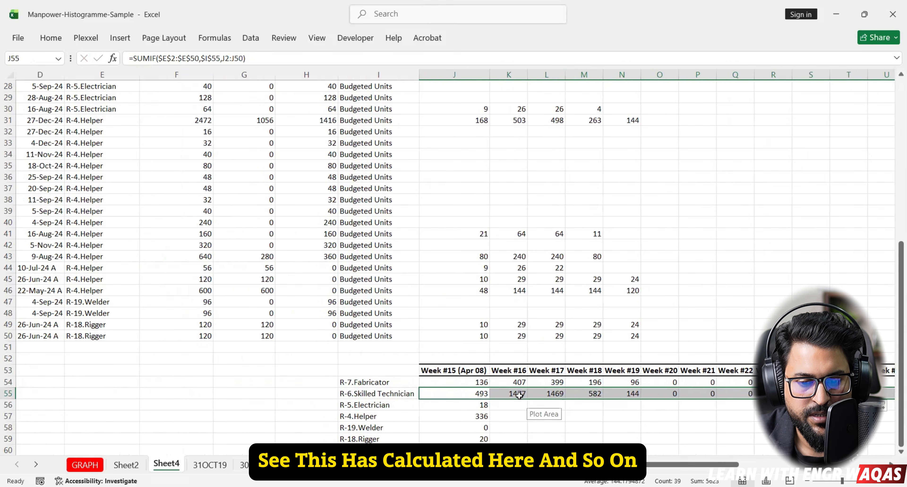
click(510, 395)
click(560, 395)
Step: Total the Week #15 man-hours of all resources in J60 with a SUM of J54:J59
scroll(516, 422, down, 2)
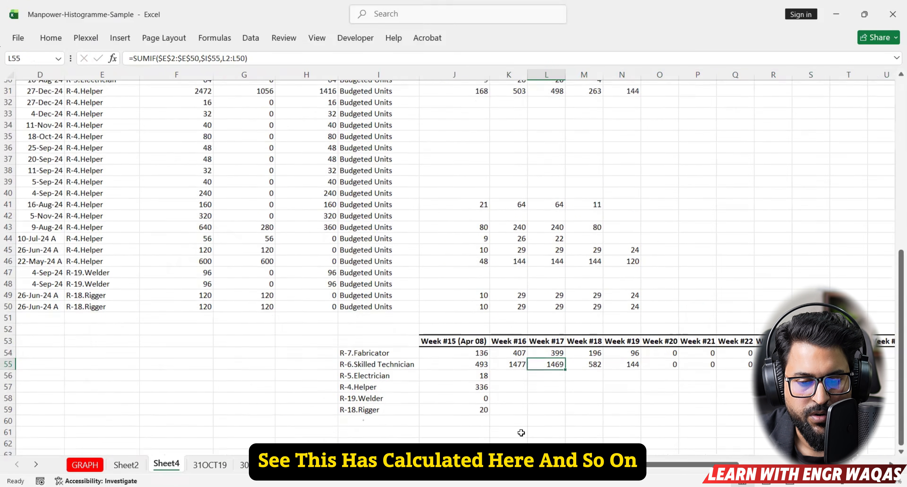
double_click(484, 387)
text(=)
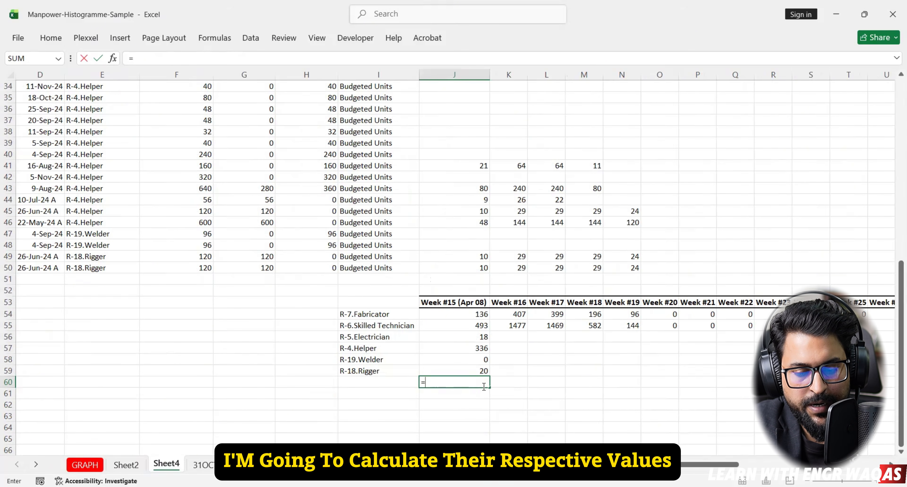
text(Sum()
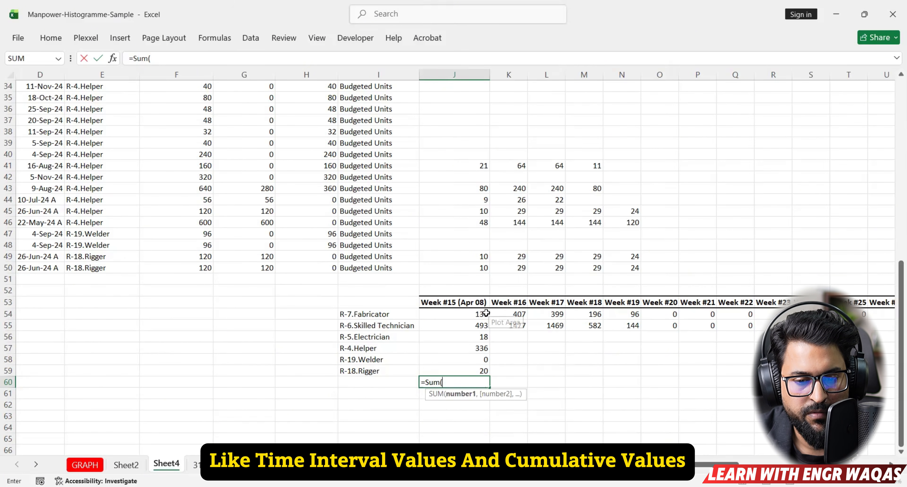
drag(486, 312, 477, 369)
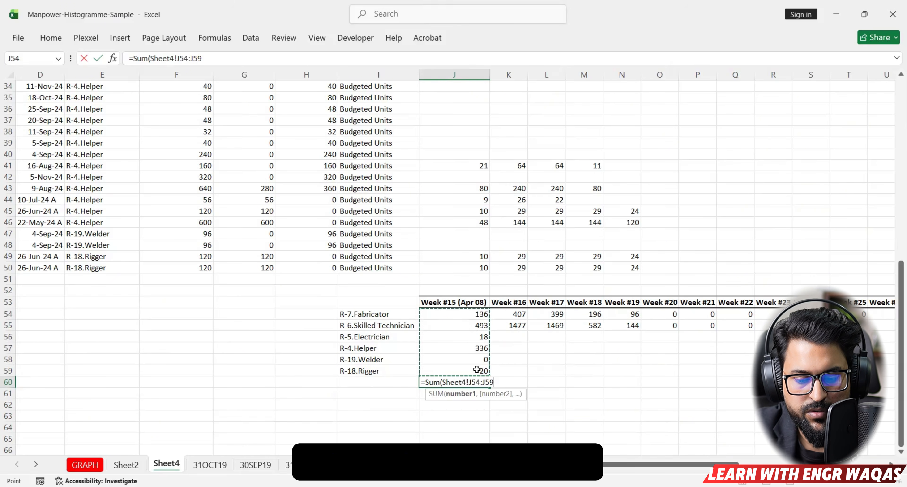
key(Return)
click(486, 382)
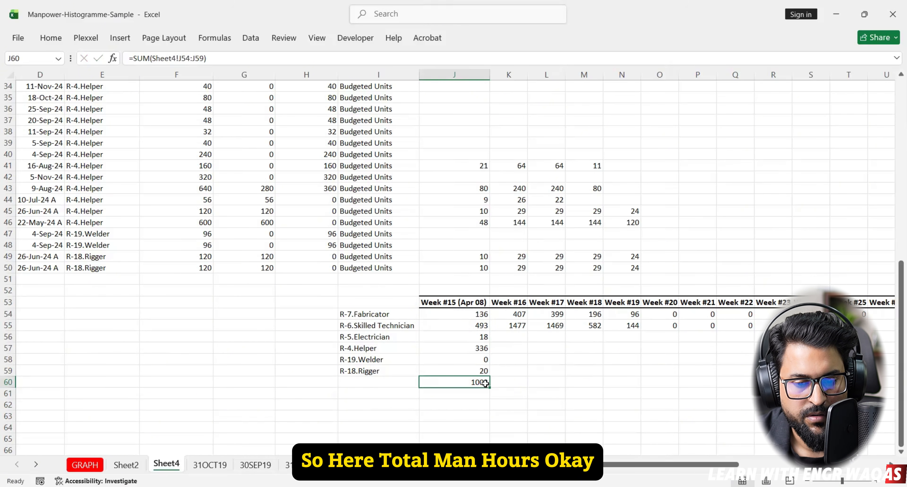
click(507, 384)
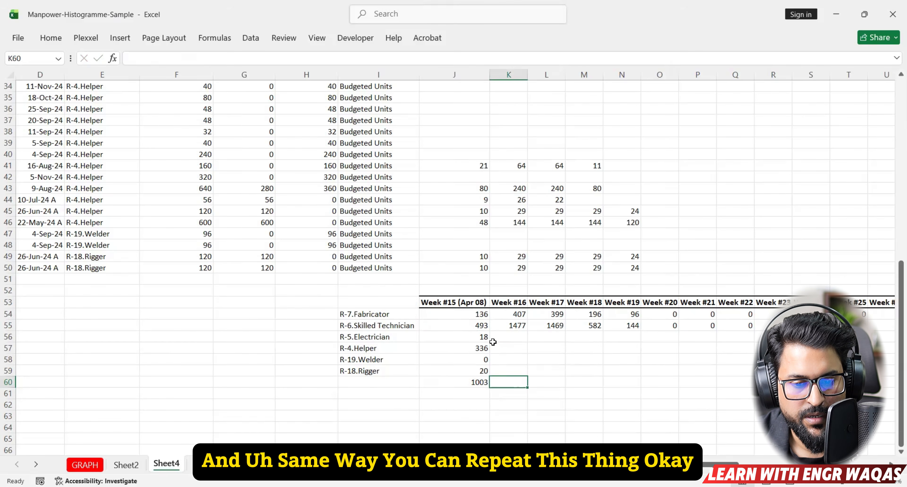
click(470, 336)
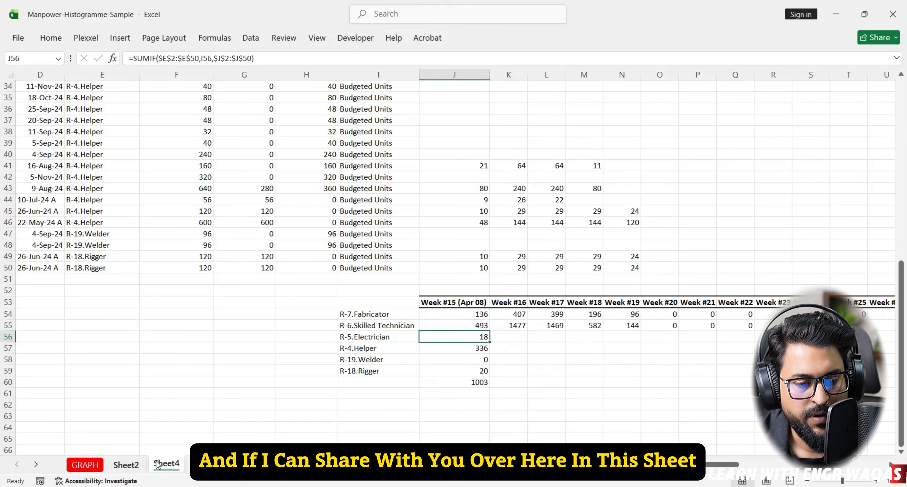
Step: Review the TOTAL, month header and DV SUMIF formulas in the summary table on the SOURCE-MMONTHS WO INSERTION PIT sheet
key(ctrl+Page_Down)
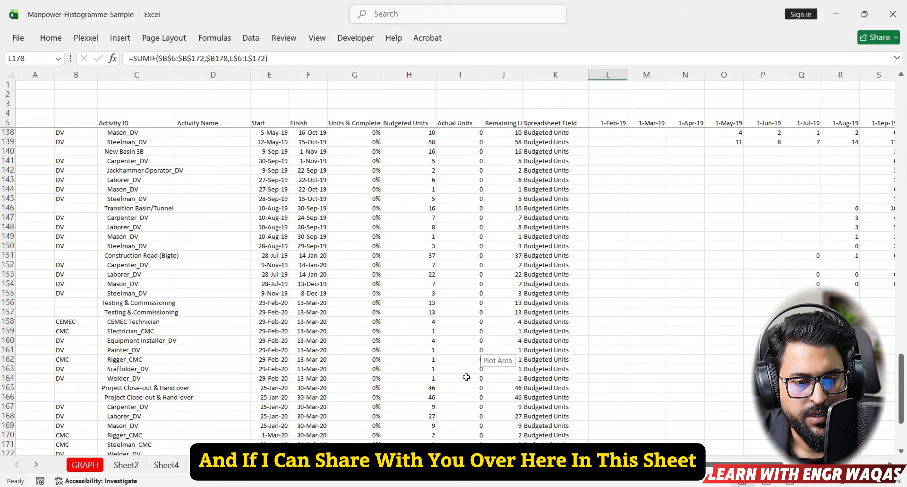
scroll(613, 390, down, 6)
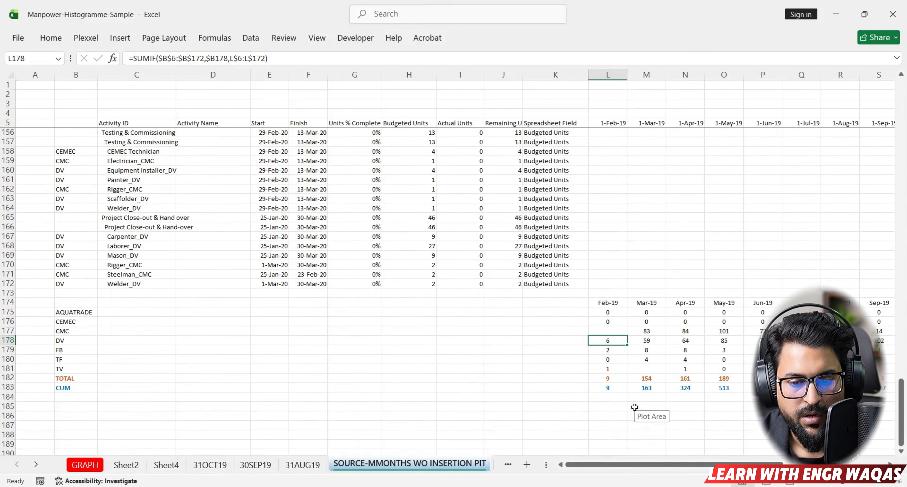
click(622, 379)
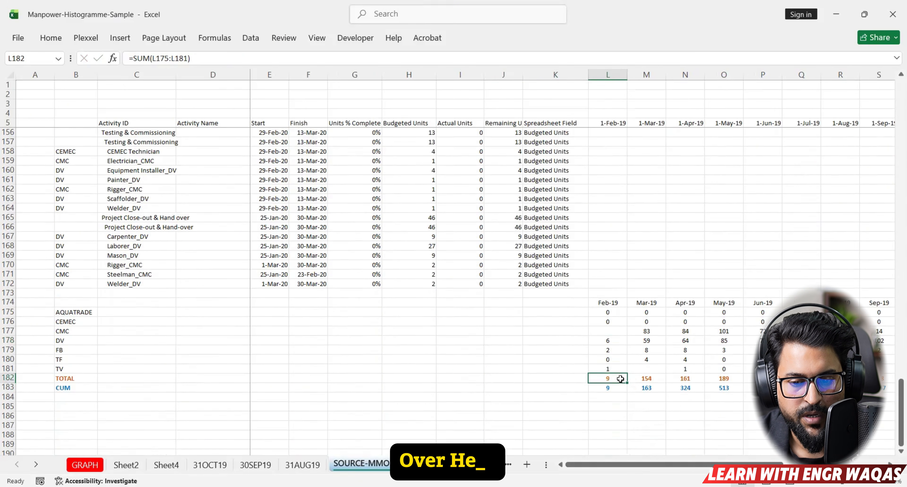
click(615, 303)
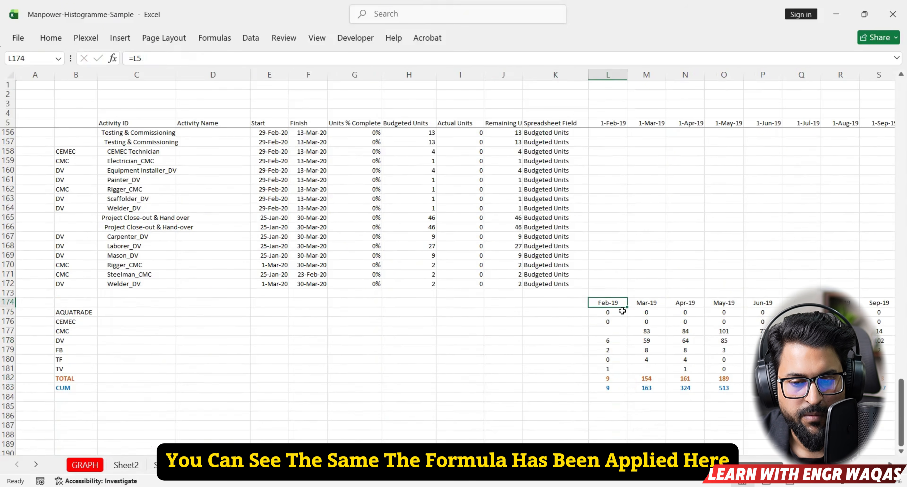
click(607, 340)
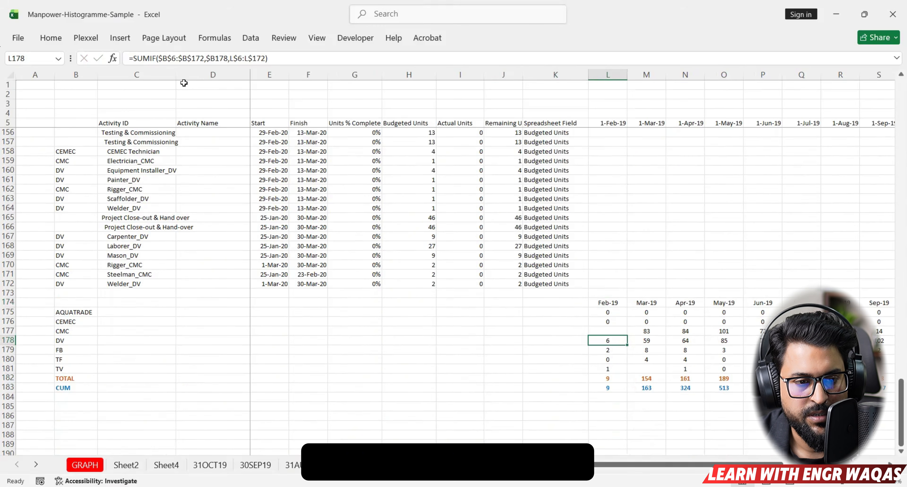
click(652, 341)
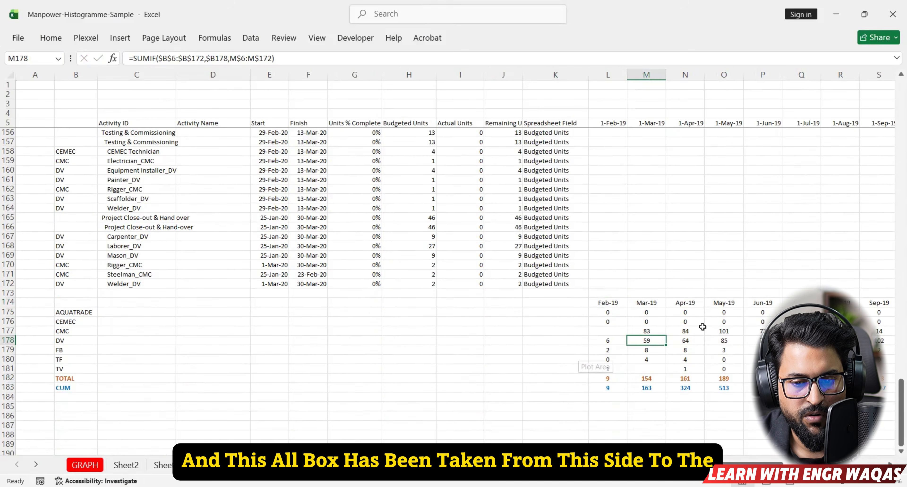
Step: Examine the MANPOWER table on the GRAPH sheet, including the contractor values and the Feb-19 TOTAL and CUM cells
click(84, 464)
click(102, 384)
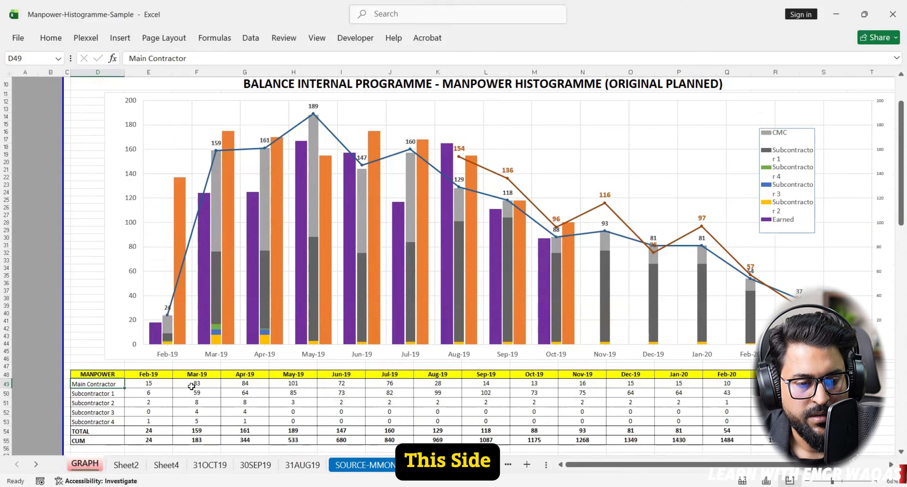
click(168, 382)
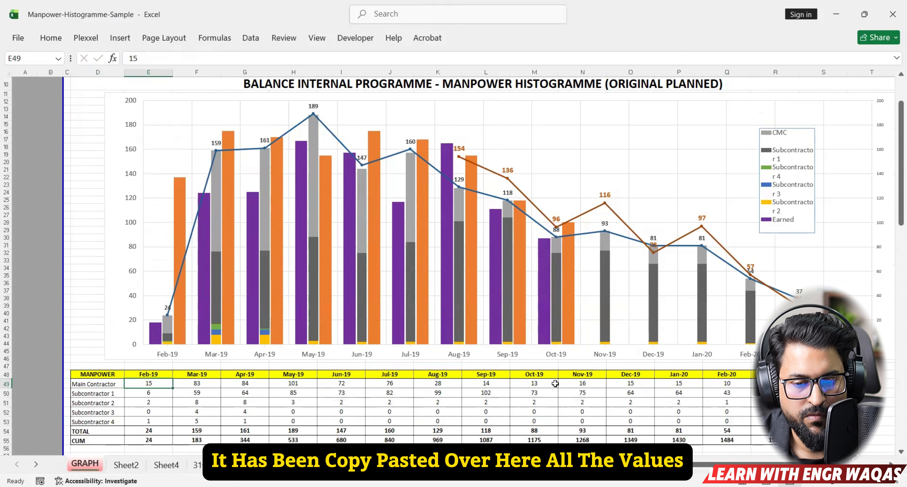
click(541, 383)
click(438, 421)
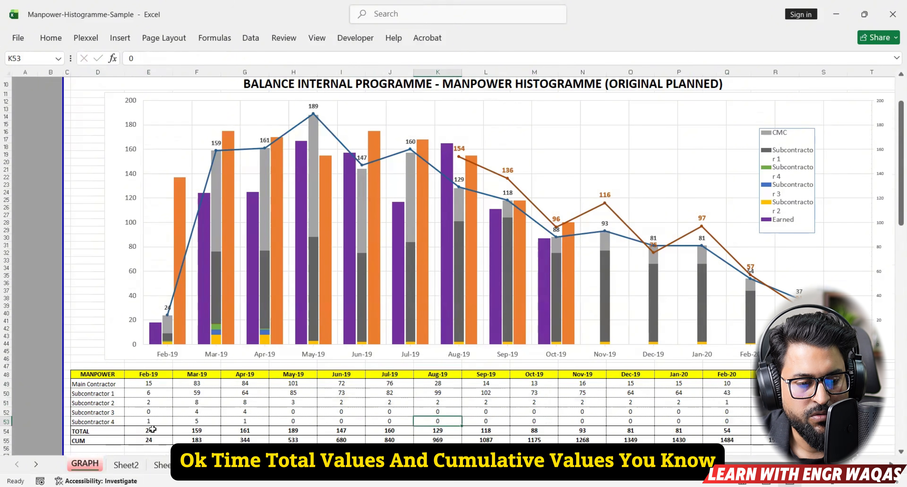
click(152, 428)
click(157, 438)
click(157, 430)
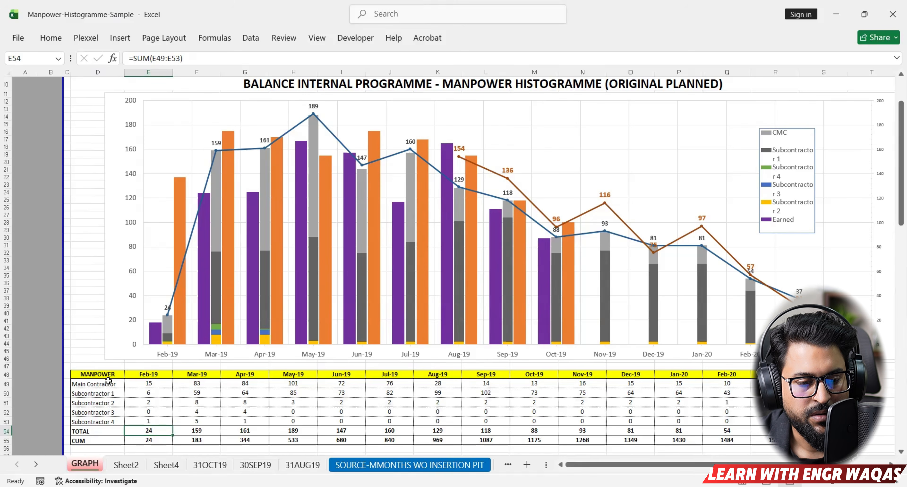
Step: Insert a 2-D clustered column chart from the GRAPH sheet's MANPOWER table, covering the month headers, all contractors and the TOTAL row
drag(108, 379, 248, 428)
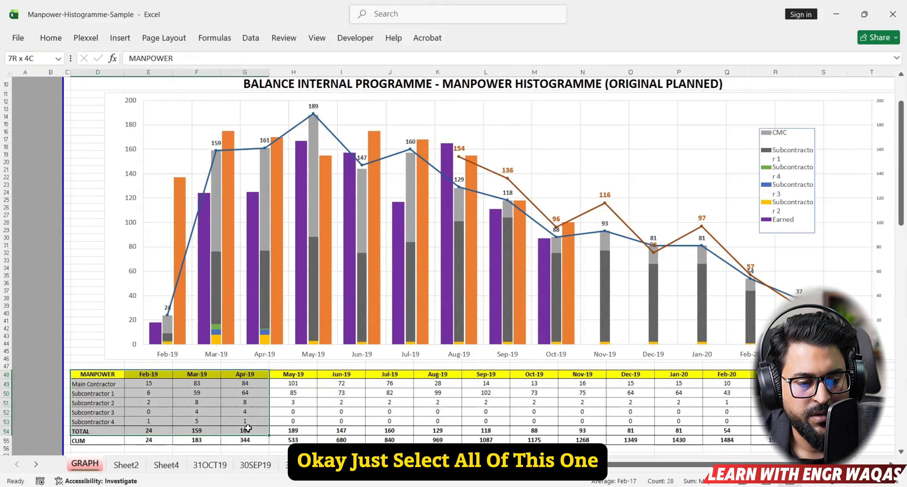
click(357, 423)
drag(98, 373, 824, 419)
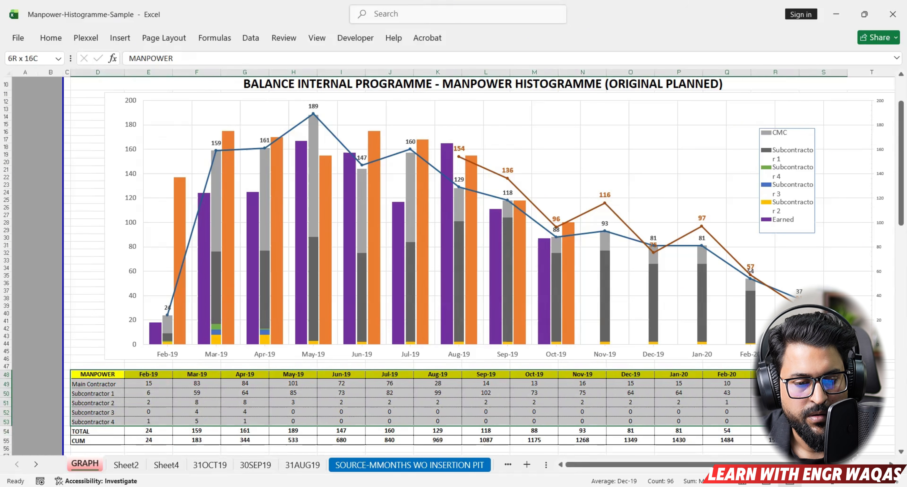
key(shift+Down)
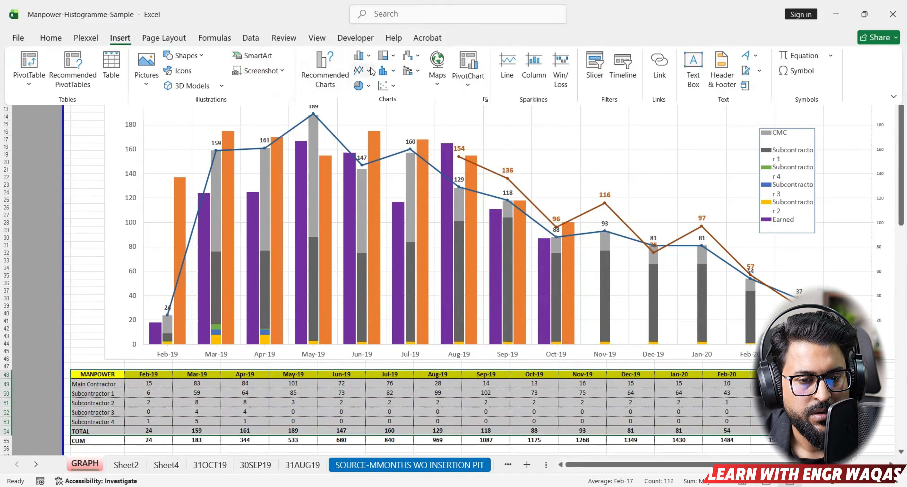
click(370, 56)
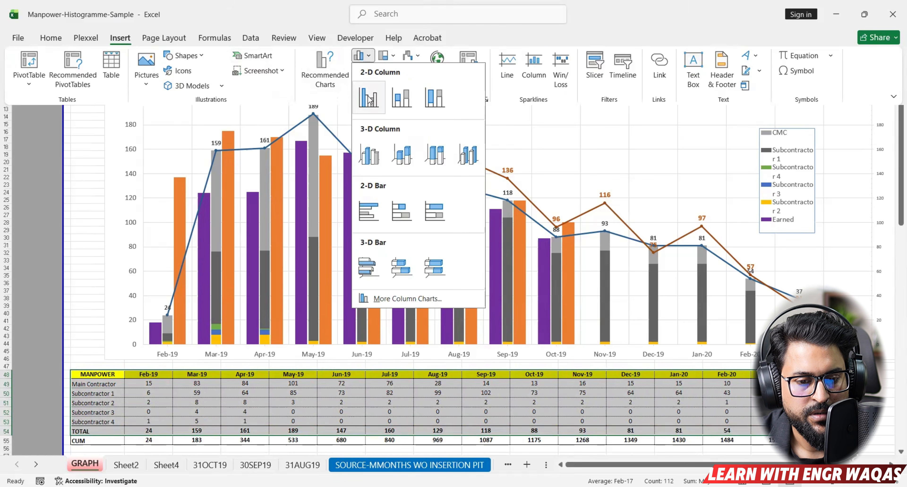
click(369, 100)
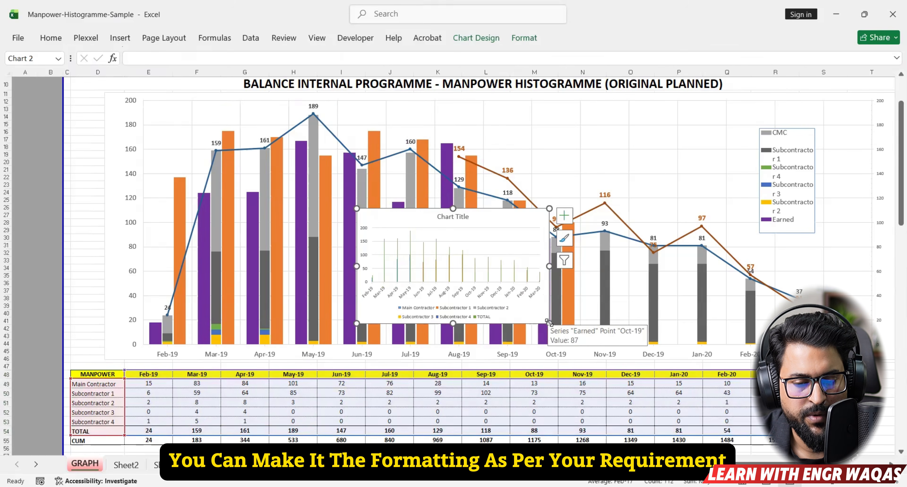
Step: Widen and heighten the new column chart over the existing histogram, and delete it
drag(549, 322, 732, 320)
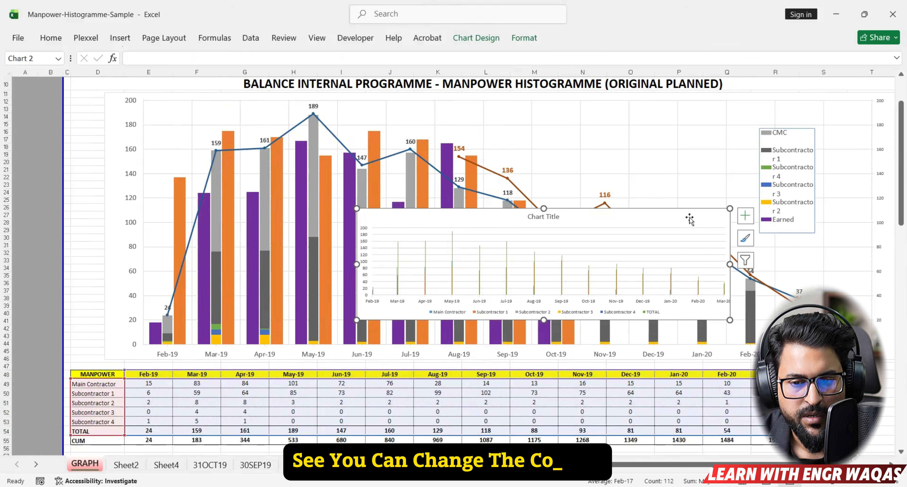
drag(731, 208, 758, 146)
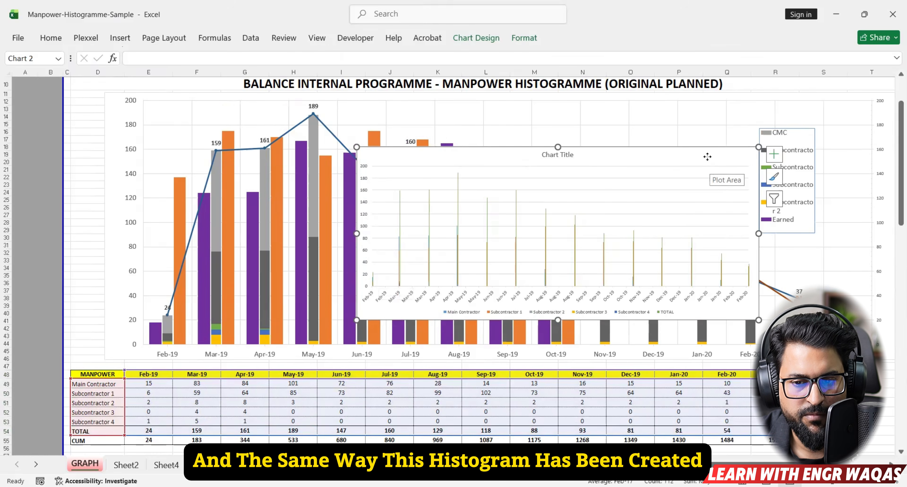
key(Delete)
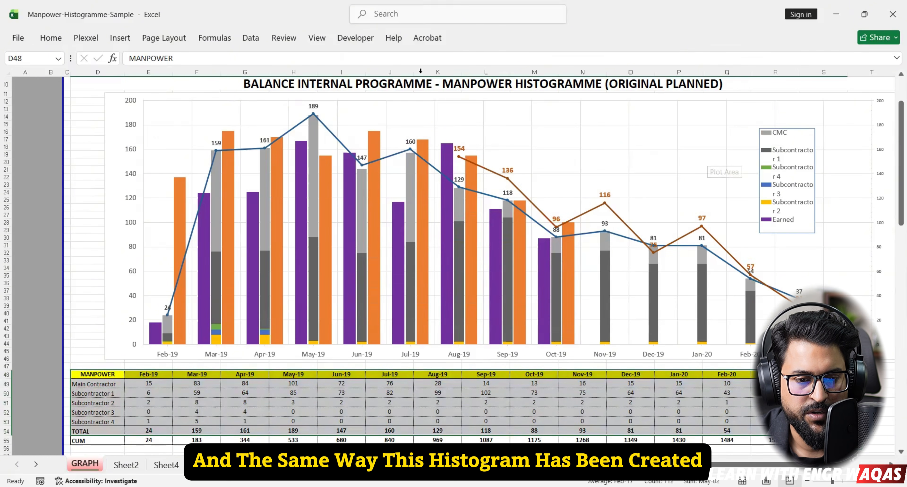
scroll(468, 248, down, 2)
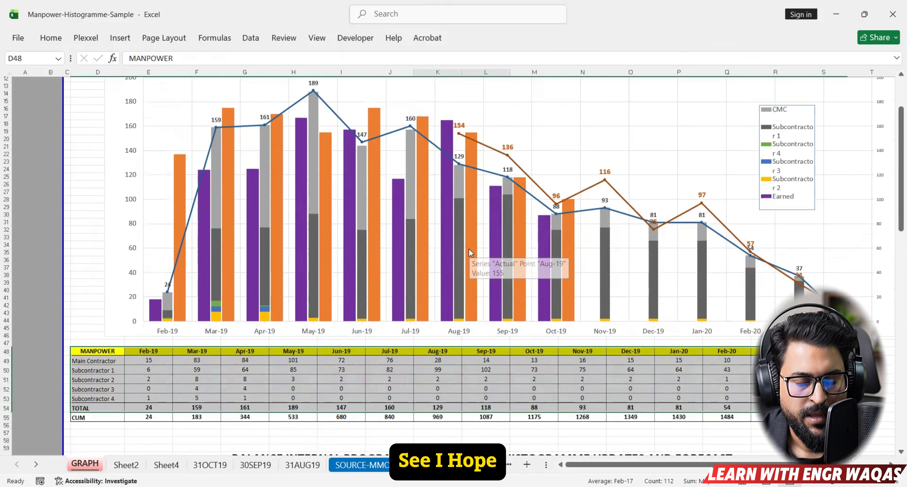
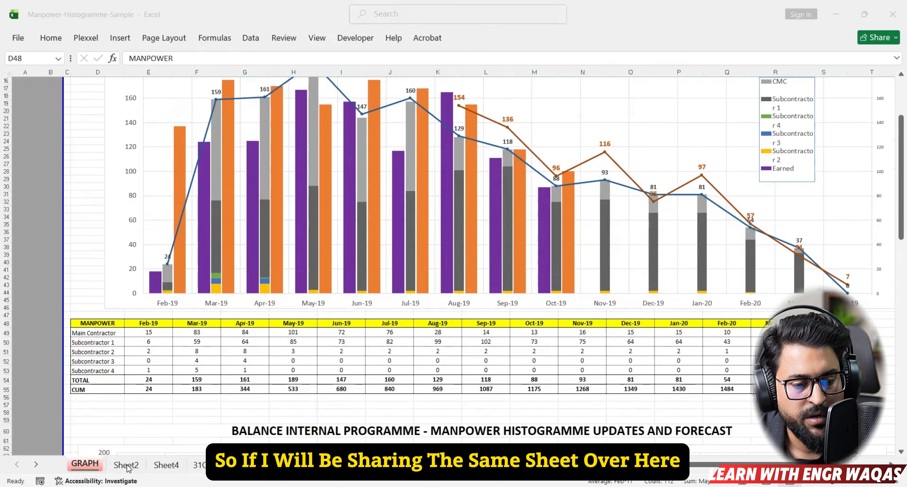
Step: On Sheet4, change the Electrician Week #15 formula in J56 to =SUMIF($E$2:$E$50,$I$56,J2:J50)
click(166, 464)
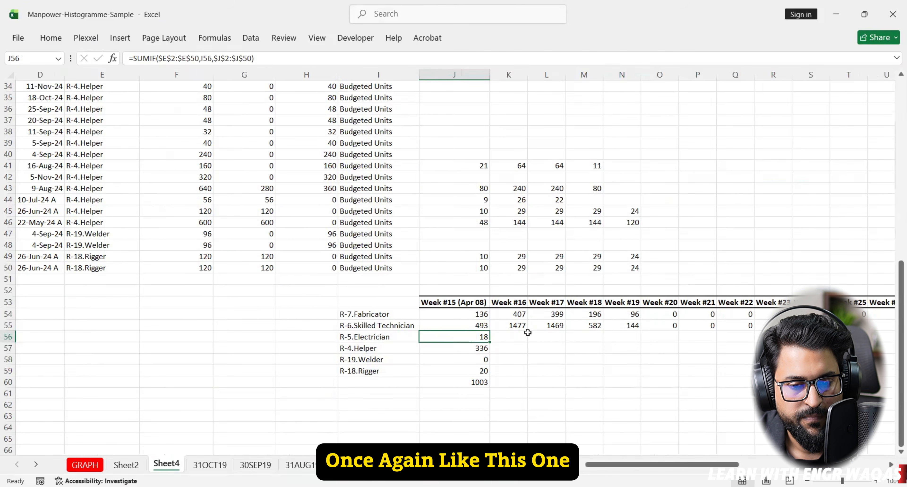
click(500, 336)
click(480, 379)
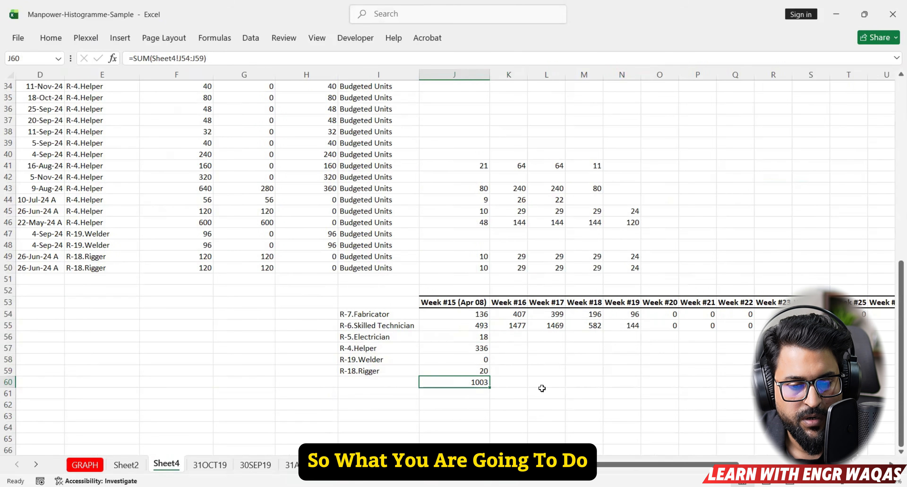
click(486, 339)
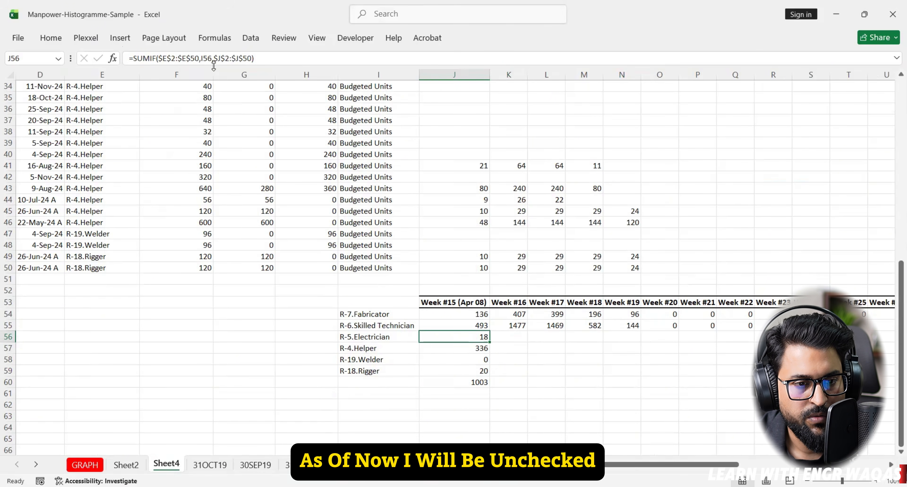
click(219, 59)
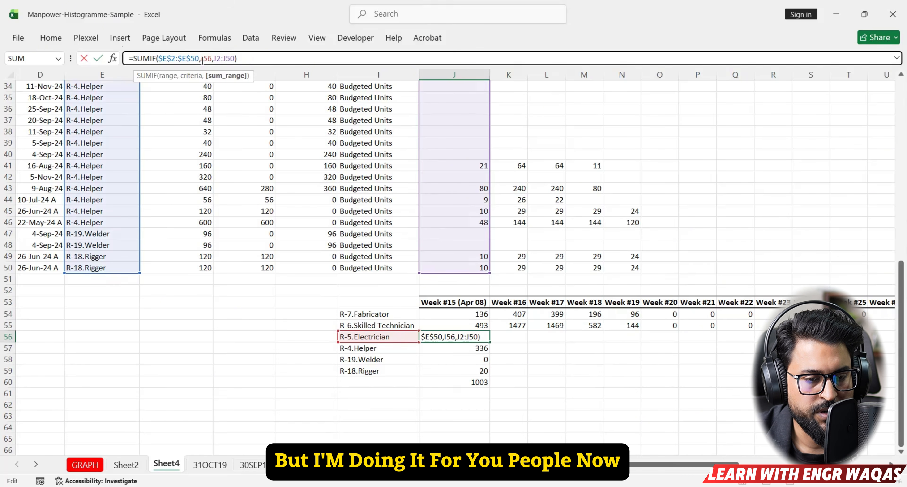
text($)
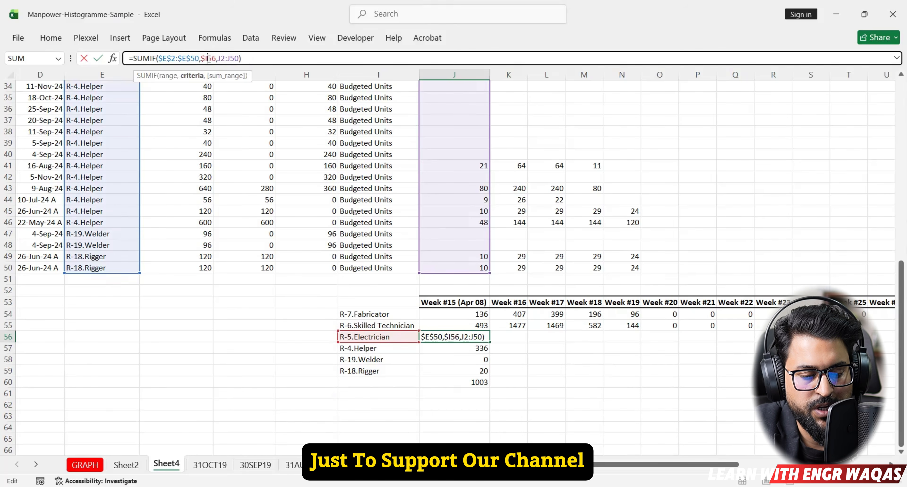
text($)
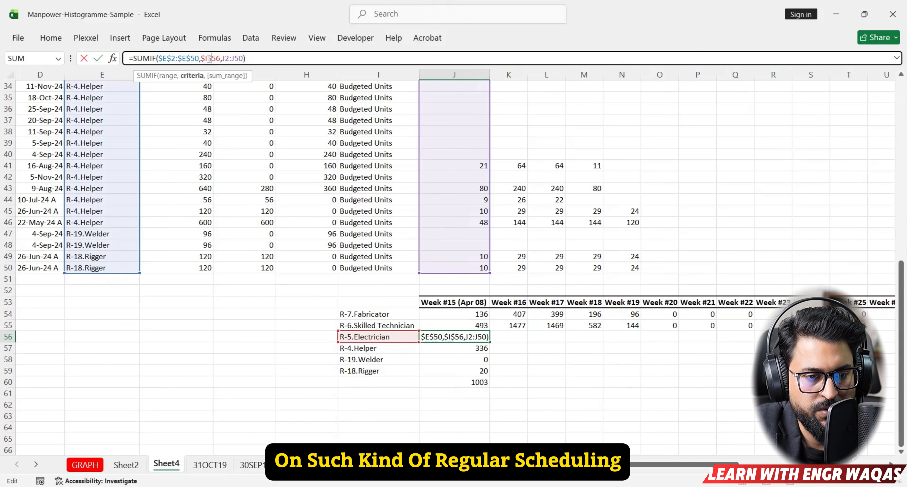
key(Return)
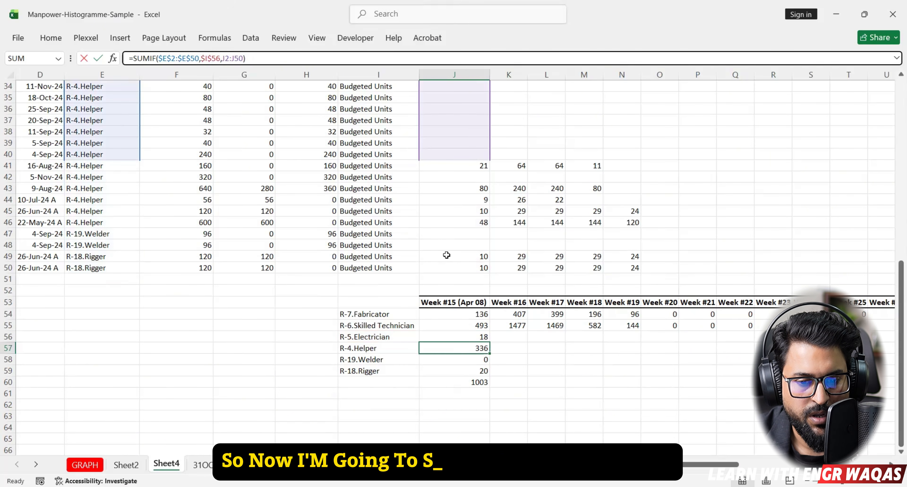
Step: Fill the Electrician formula from J56 across all weeks of row 56
click(488, 336)
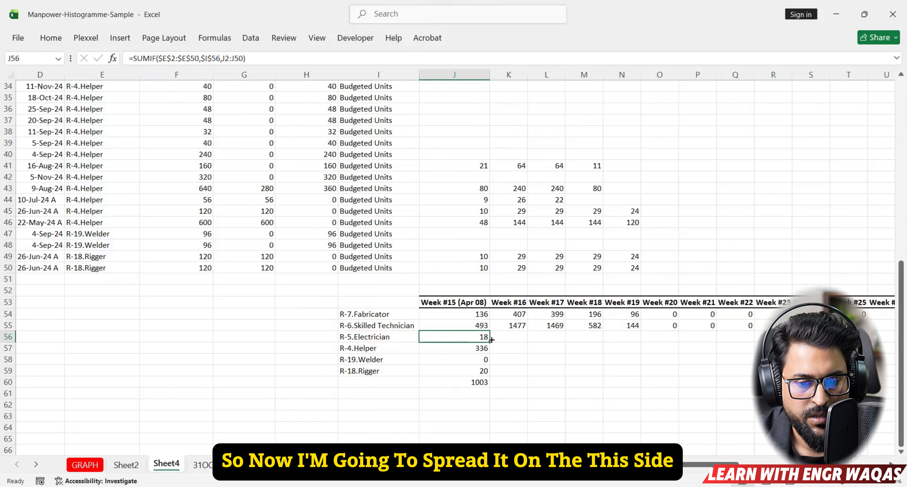
drag(491, 339, 897, 354)
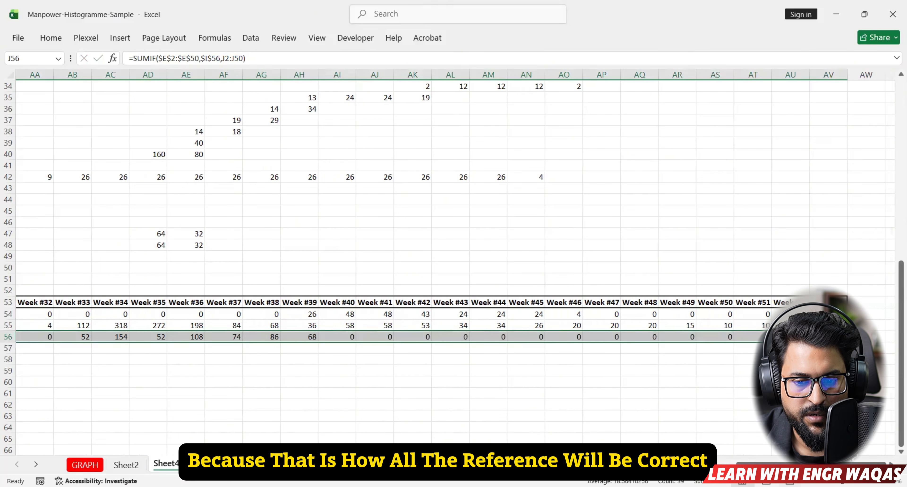
key(ctrl+BackSpace)
Step: Check the Electrician formulas for Week #16 and Week #17 against column L and the criteria cell I56
click(562, 338)
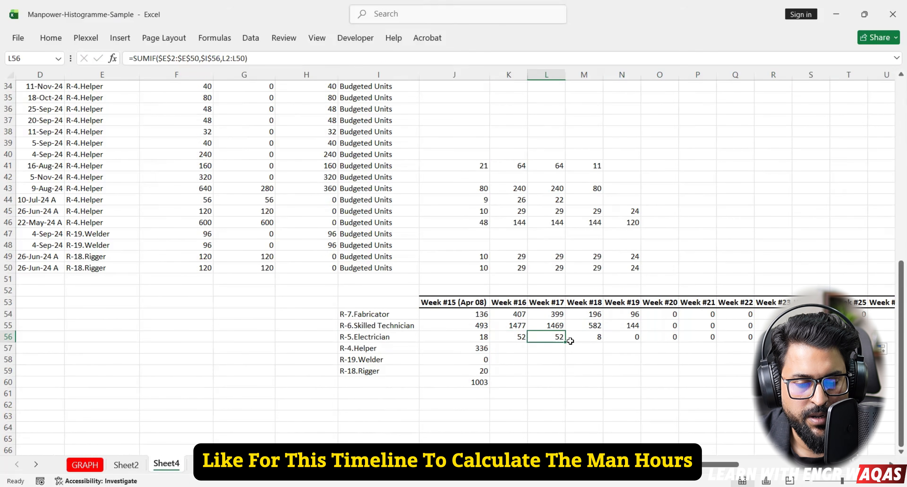
click(552, 74)
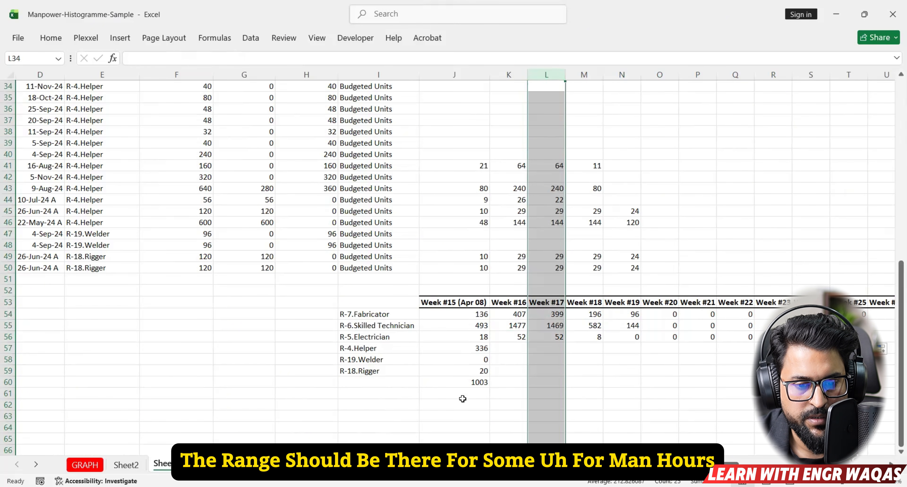
click(368, 336)
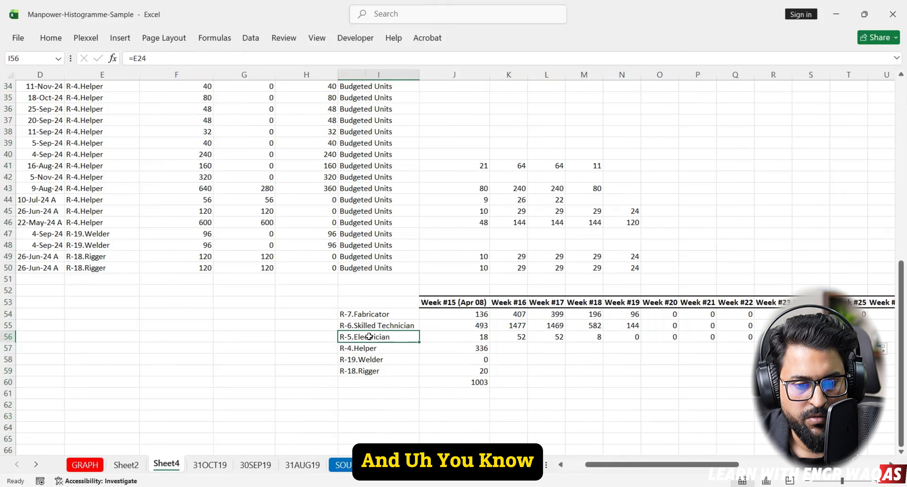
click(518, 337)
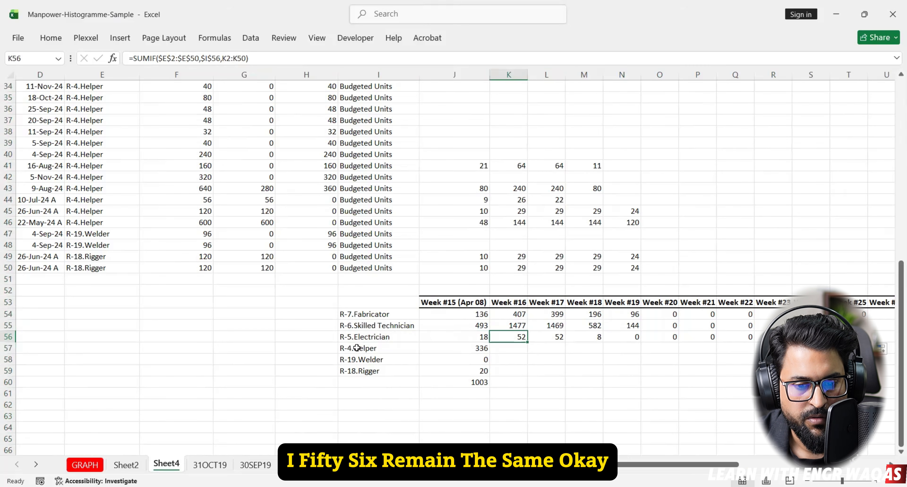
Step: Change the Helper Week #15 formula in J57 to =SUMIF($E$2:$E$50,$I$57,J2:J50)
click(474, 348)
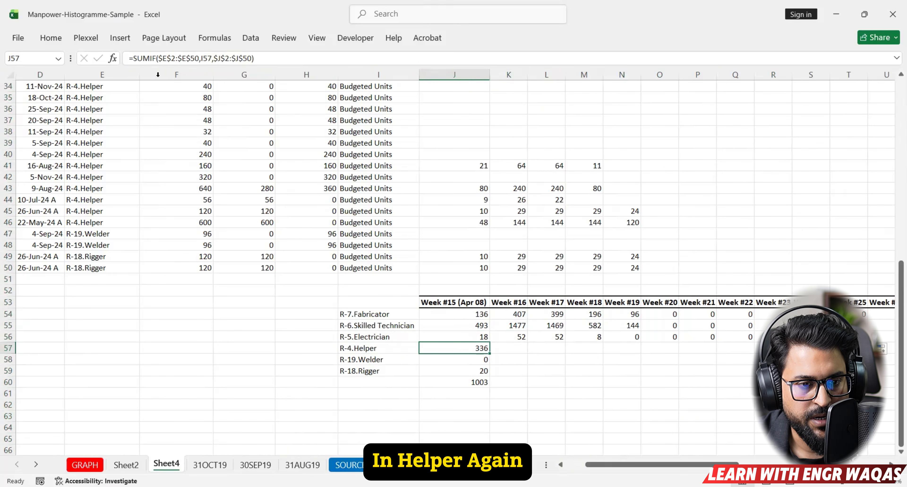
click(218, 58)
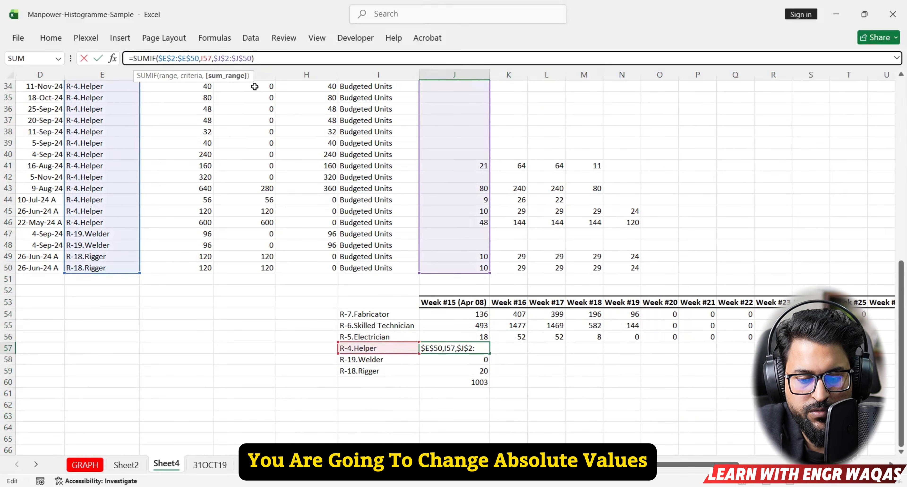
key(BackSpace)
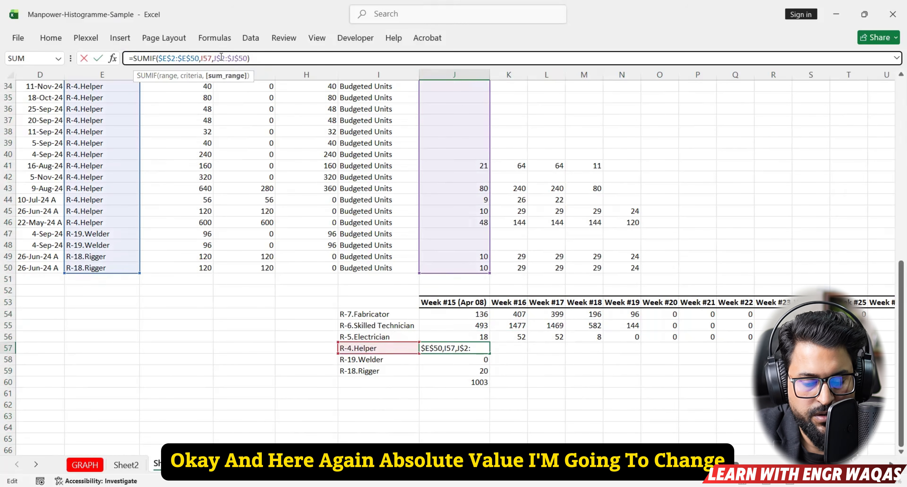
key(ctrl+z)
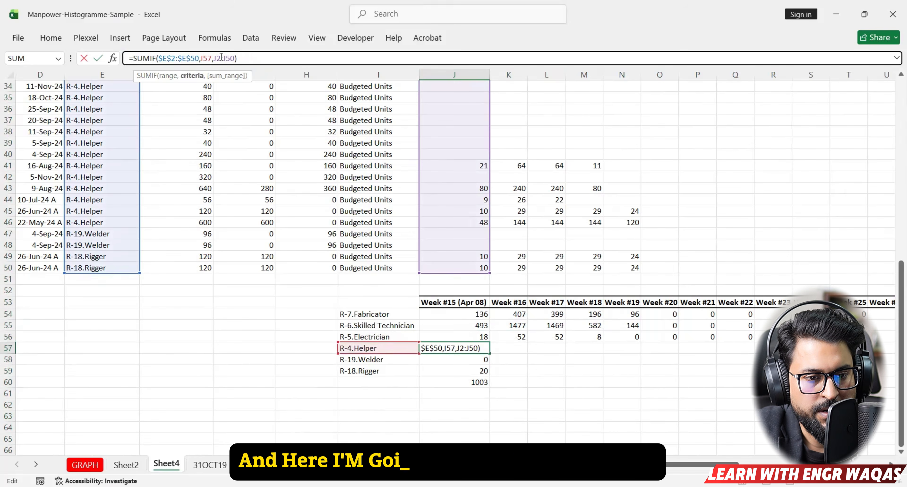
text($I$)
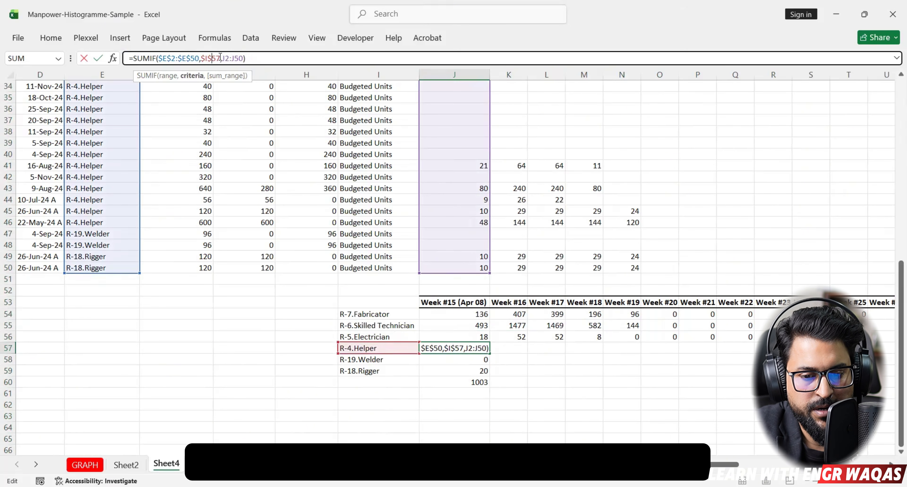
key(Return)
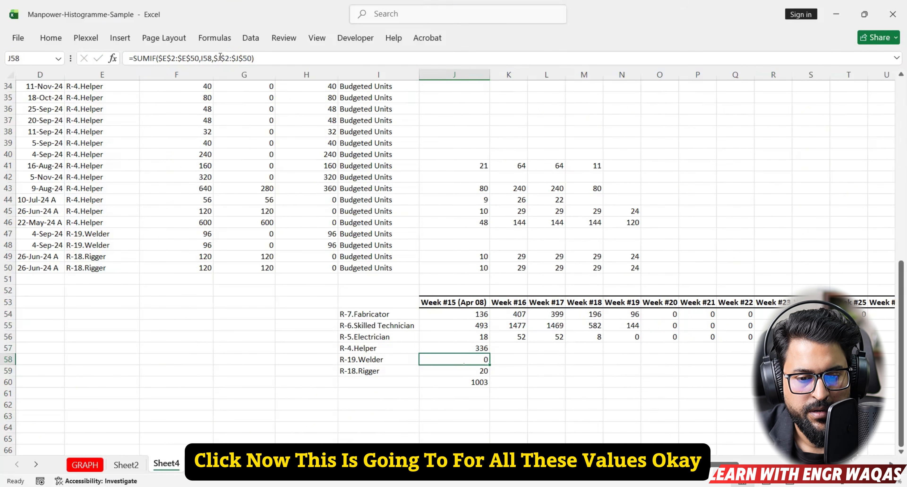
Step: Fill the Helper formula from J57 across all weeks of row 57
click(465, 348)
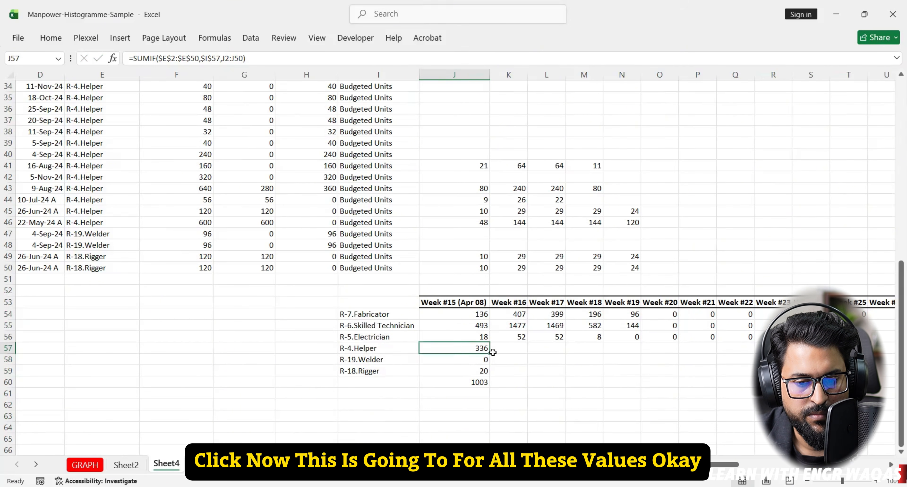
drag(490, 353, 896, 355)
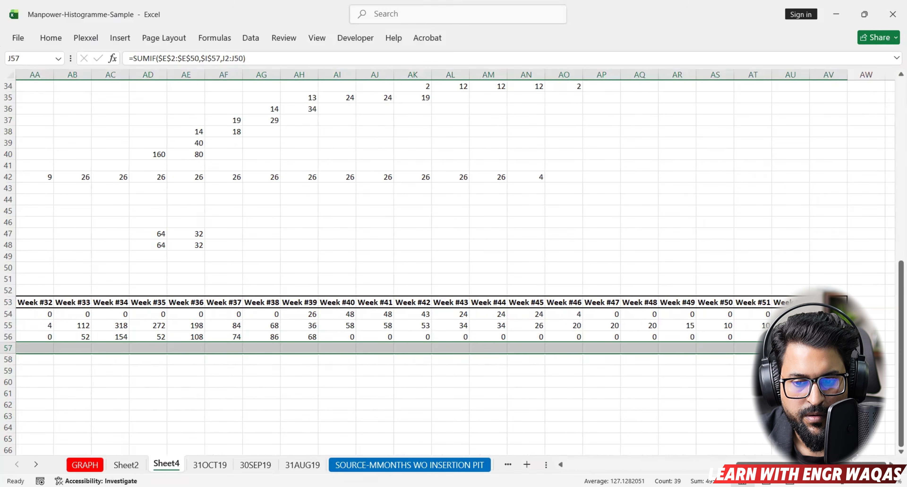
scroll(673, 367, left, 10)
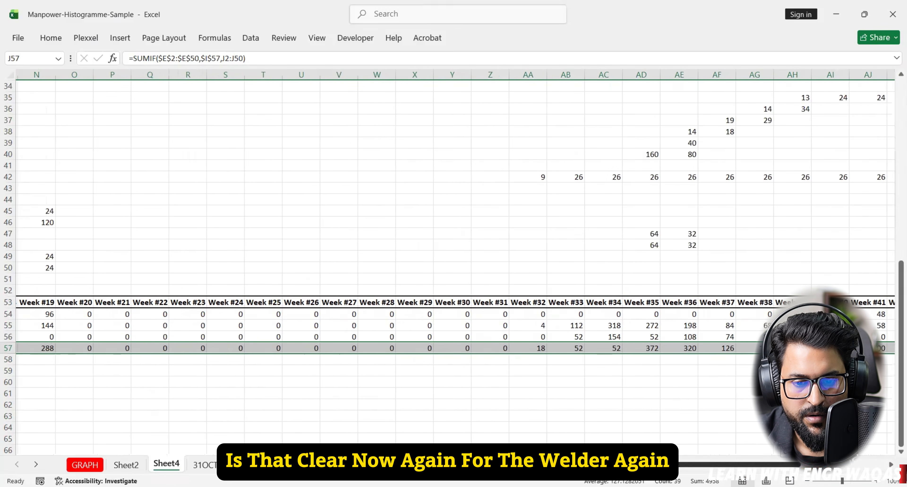
Step: Check the Welder label in I58 and the Week #15 formulas of Welder in J58 and Rigger in J59
click(603, 358)
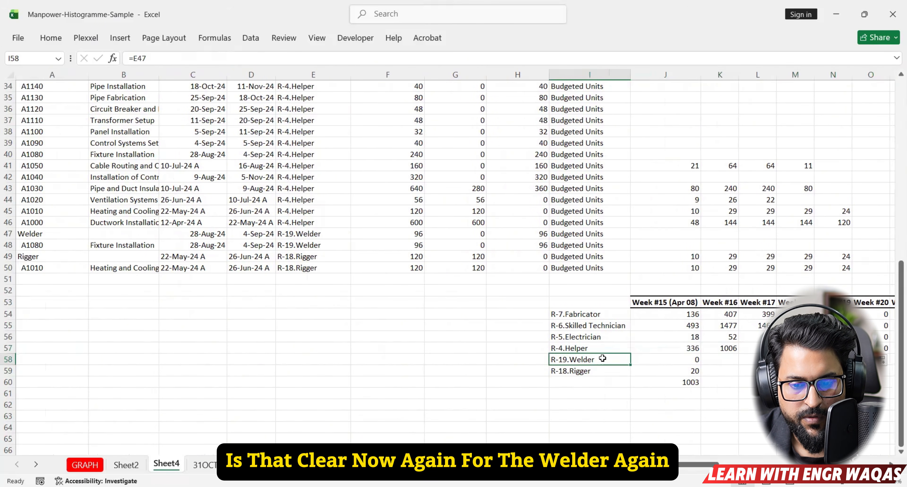
click(691, 358)
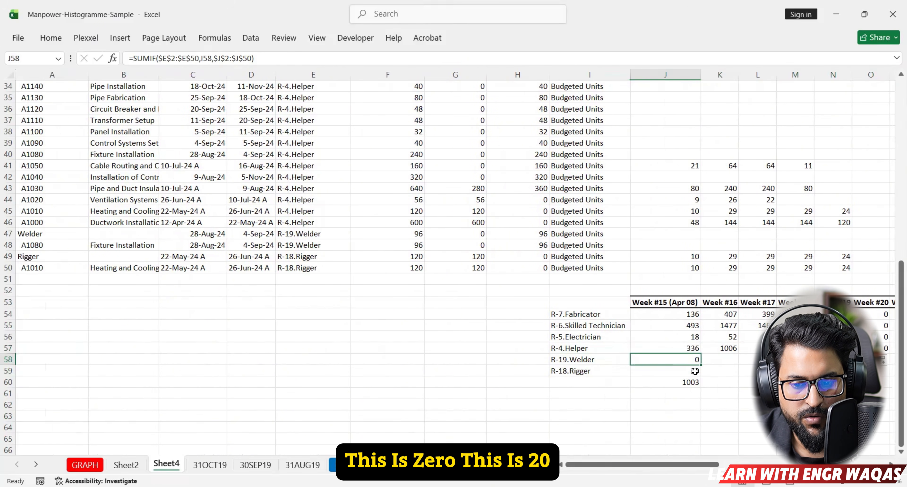
click(699, 371)
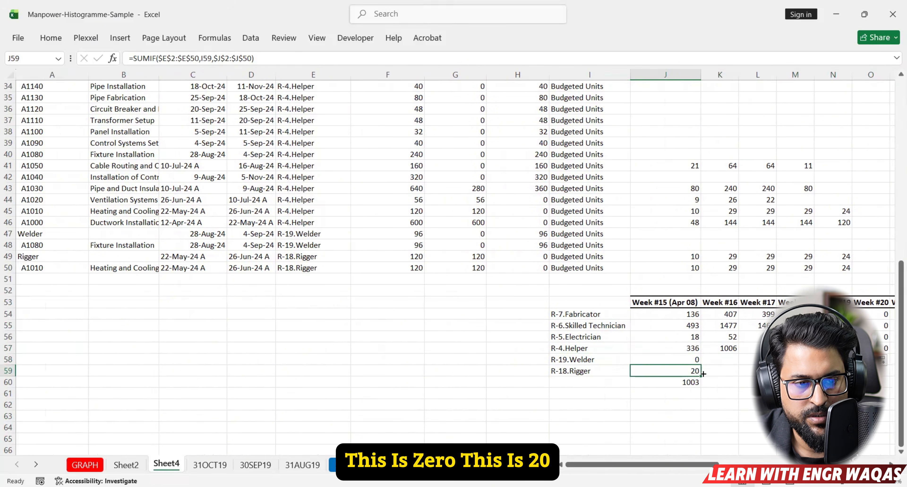
Step: Change the Rigger Week #15 formula in J59 to =SUMIF($E$2:$E$50,$I$59,J2:J50)
click(201, 58)
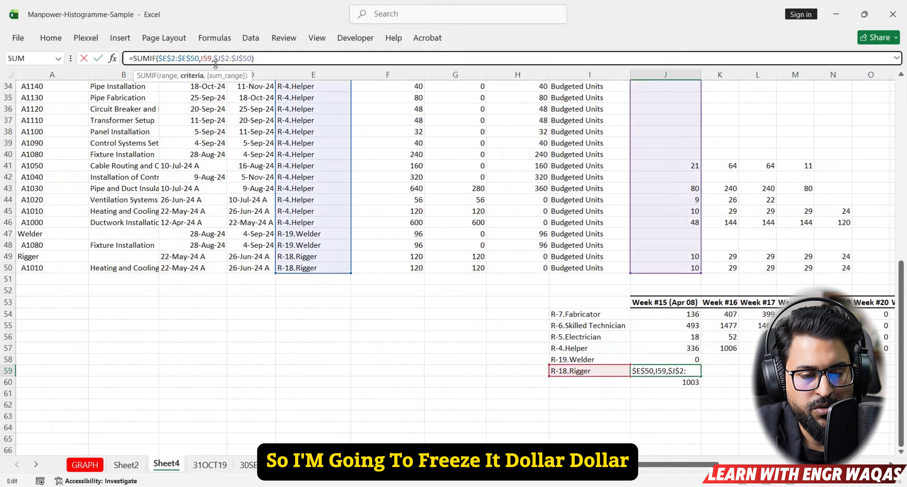
text($)
key(Right)
text($)
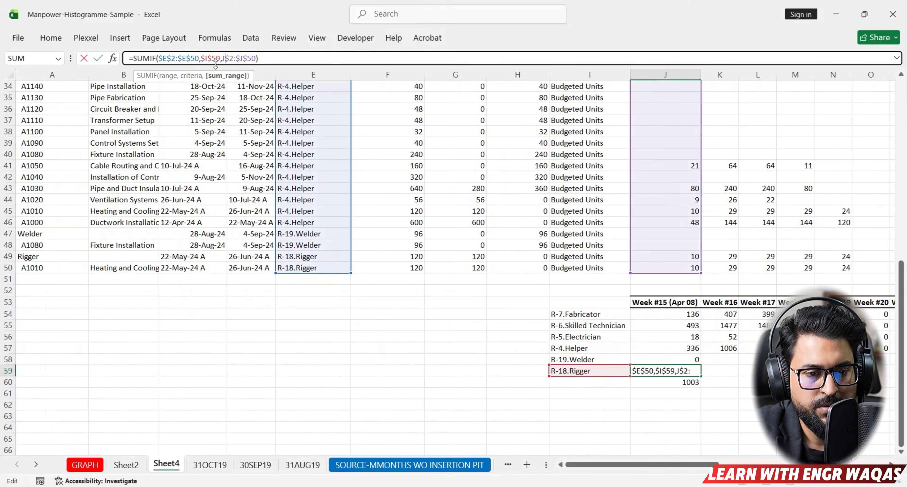
key(Right)
key(Delete)
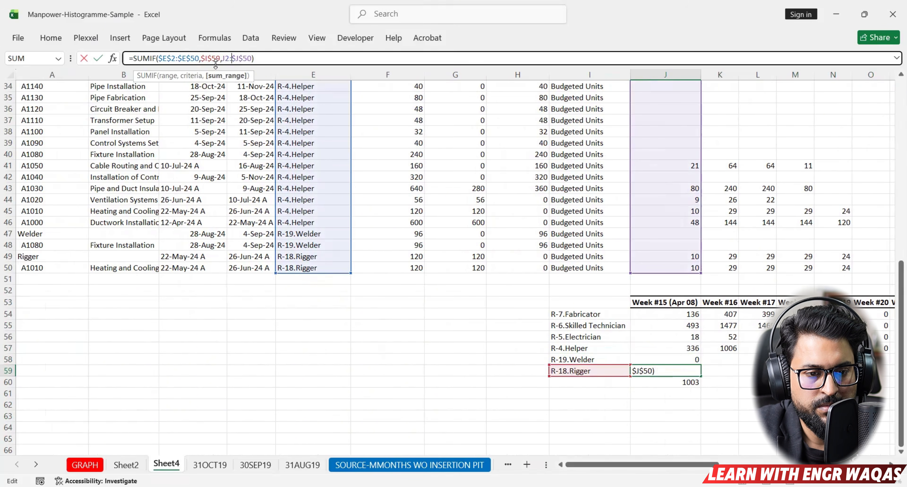
key(Right)
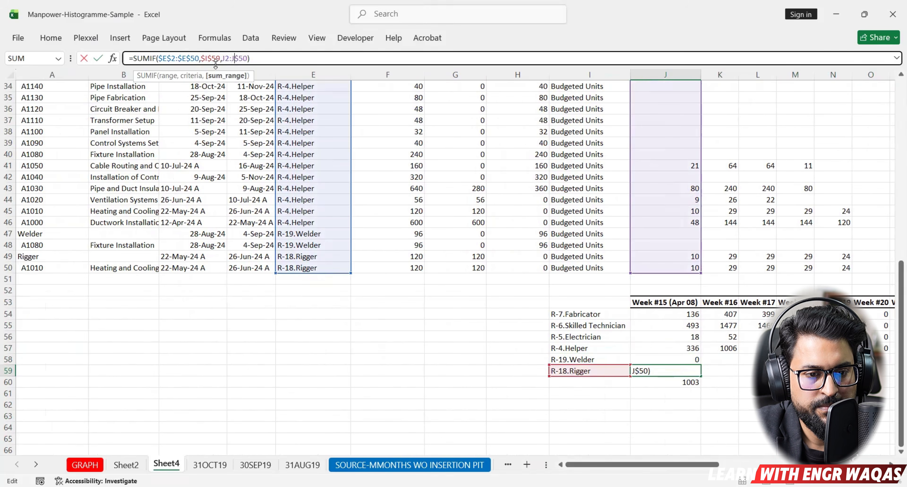
key(Return)
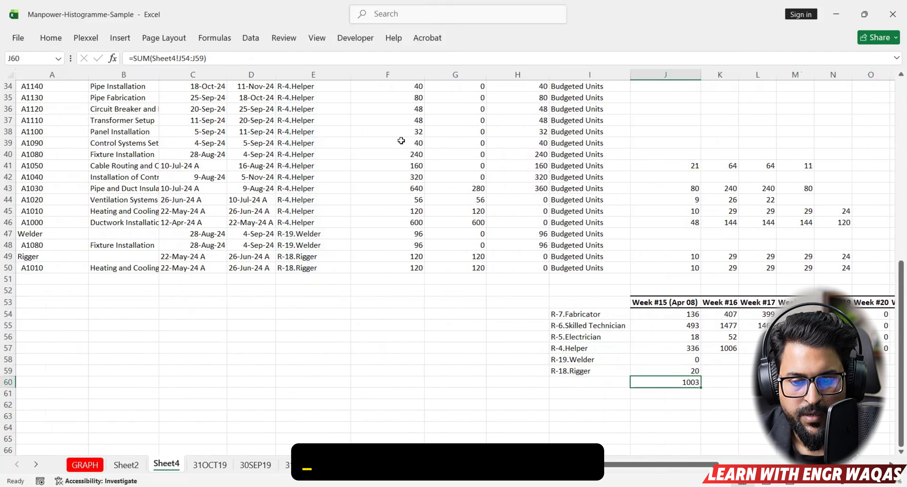
Step: Fill the Rigger formula from J59 across all weeks of row 59
click(697, 372)
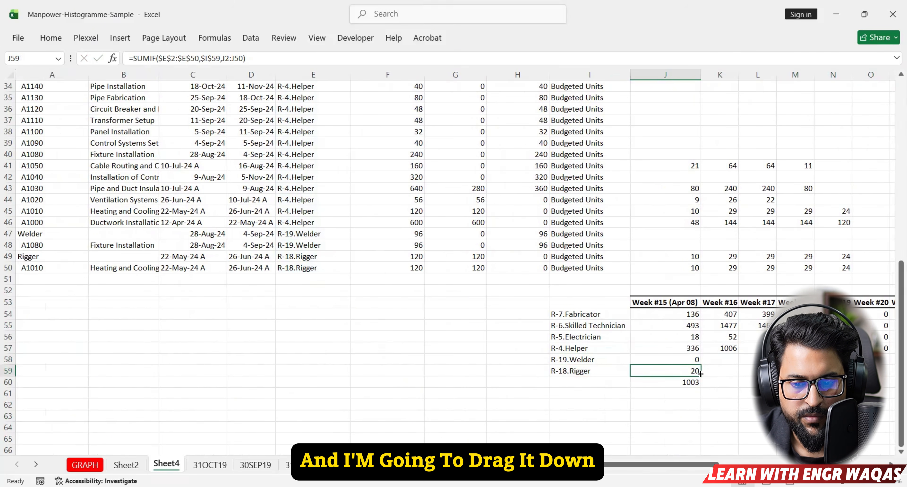
drag(701, 374, 895, 389)
drag(811, 464, 652, 467)
click(542, 380)
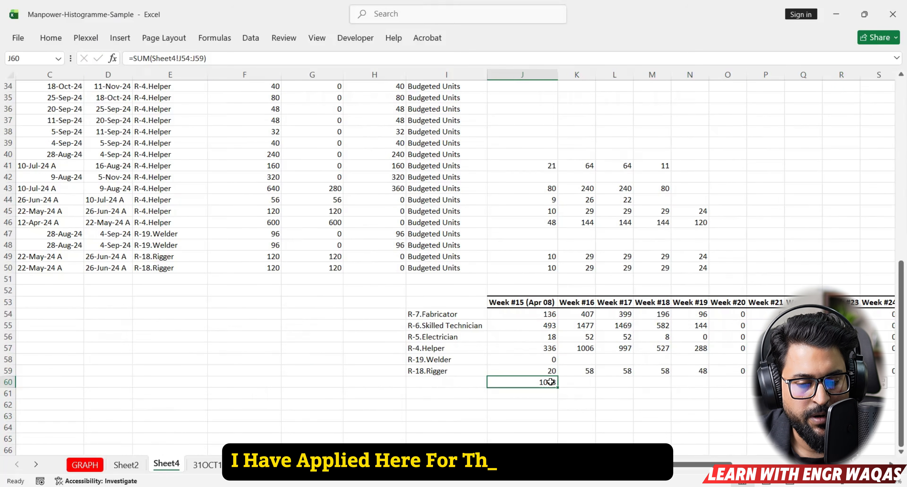
Step: Label the two rows below Rigger in column I as "Total man hours" in I60 and "Cum Mhrs" in I61
click(472, 382)
text(T)
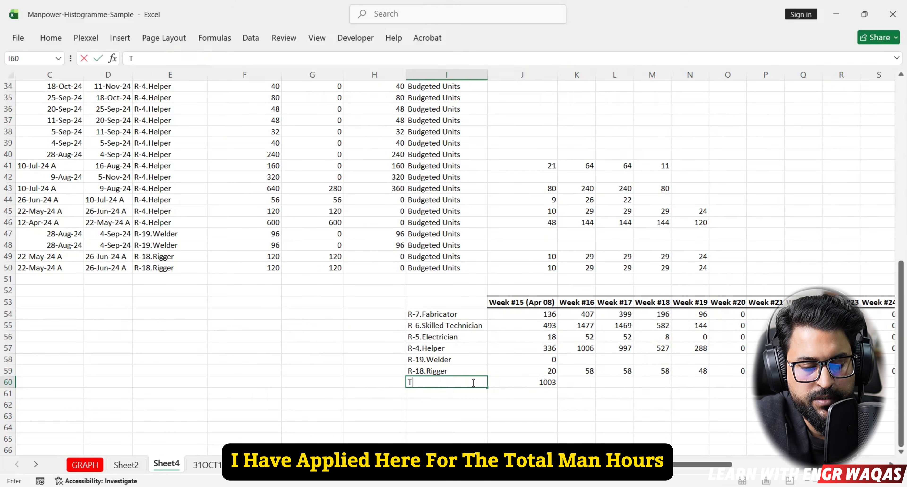
text(otal ma)
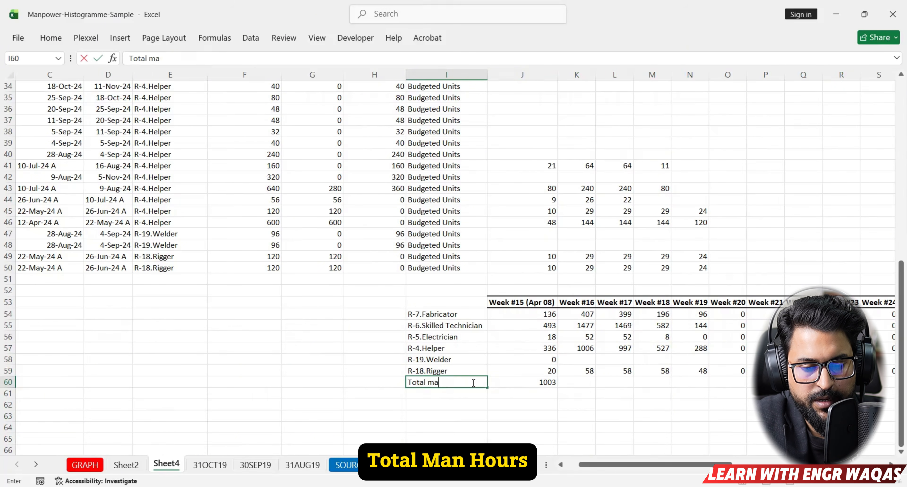
text(n hour)
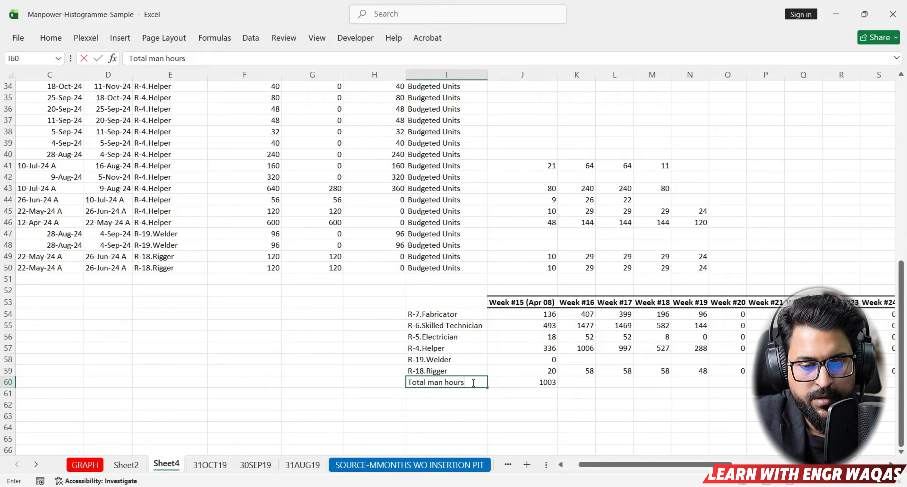
text(s)
click(468, 395)
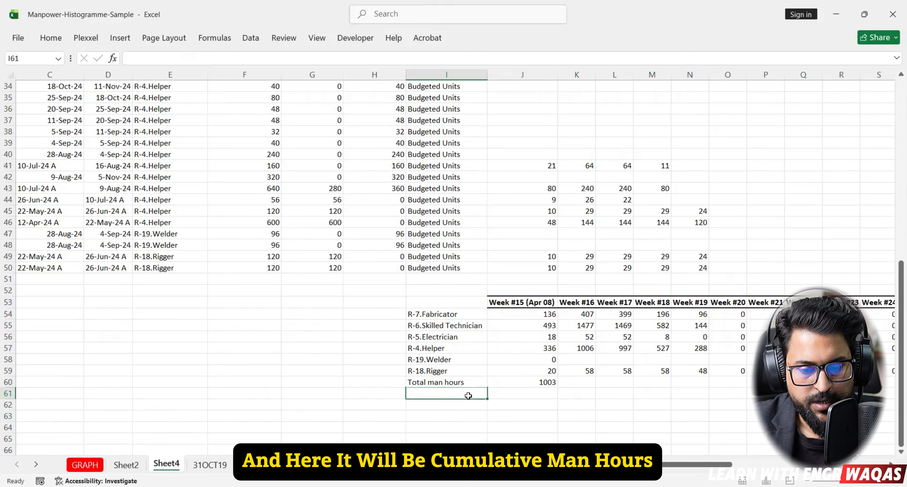
text(Cum)
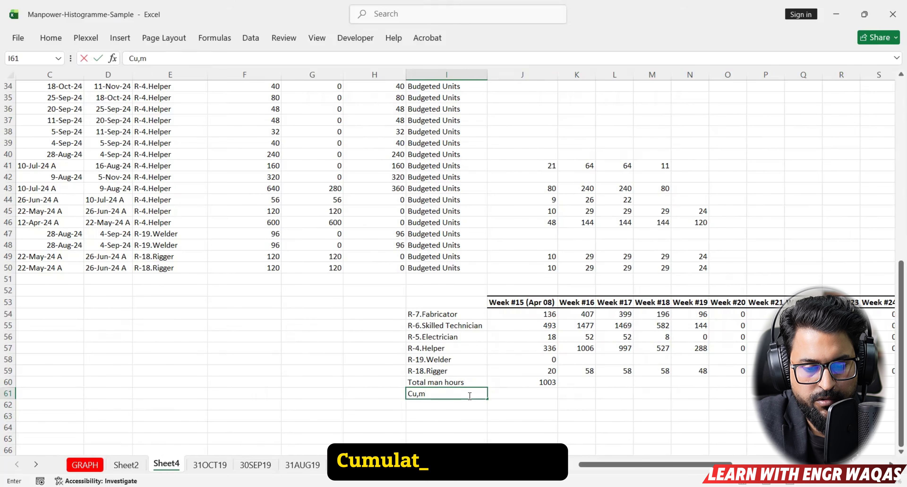
text( Mh)
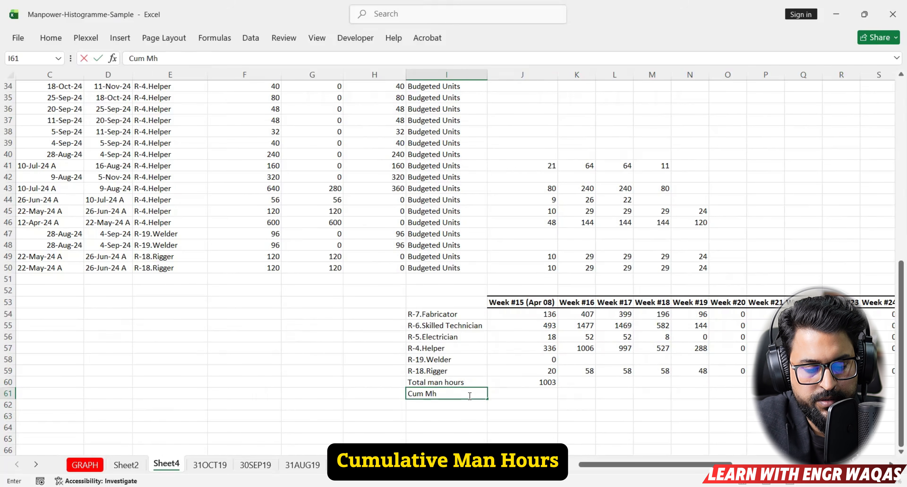
text(rs)
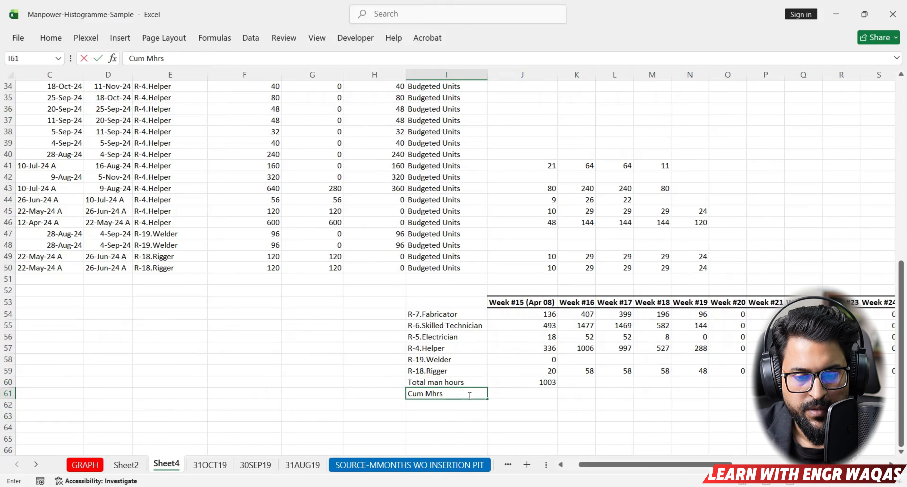
Step: Enter =J60 as the Week #15 Cum Mhrs in J61 and fill the J60 total formula across all weeks of row 60
click(548, 382)
click(548, 393)
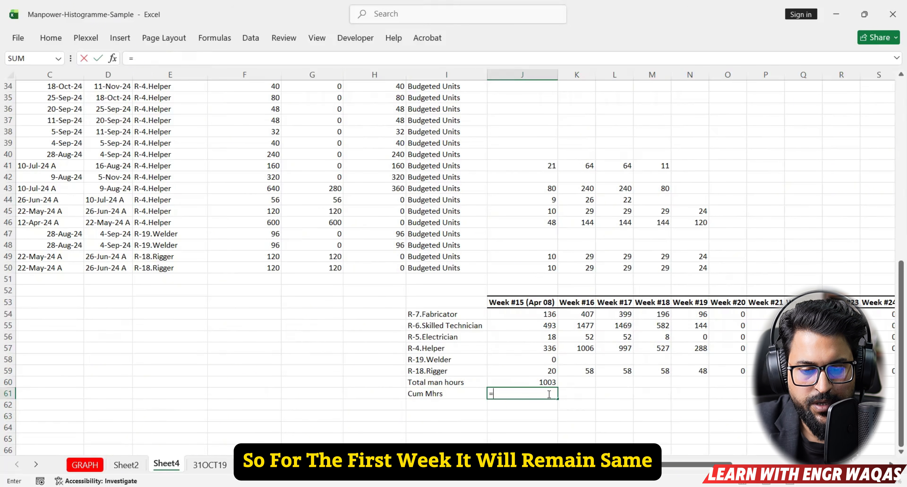
text(=)
click(546, 383)
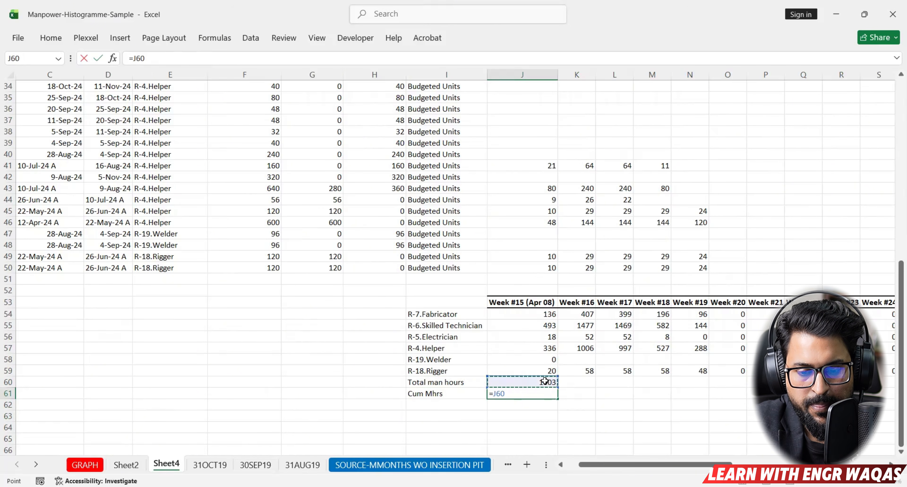
key(Return)
click(546, 381)
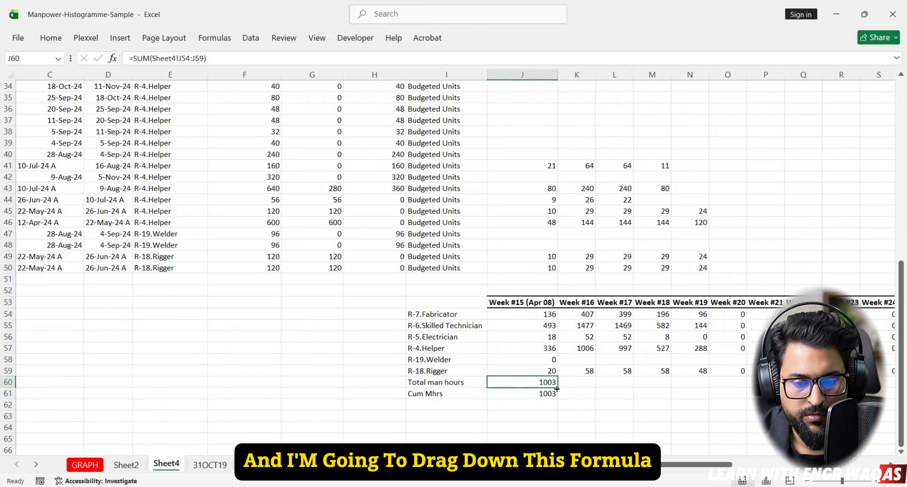
drag(555, 389, 690, 465)
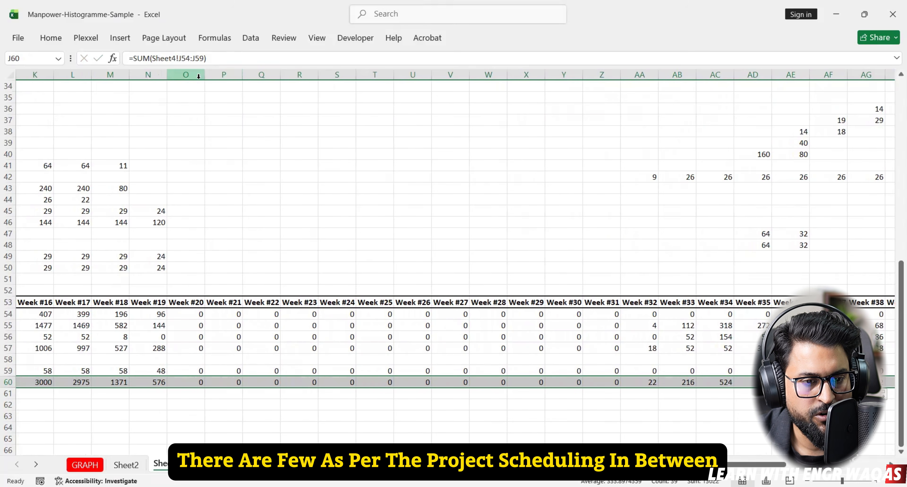
Step: Delete columns O to Z, which hold the empty weeks #20 to #31
click(185, 74)
drag(495, 75, 584, 86)
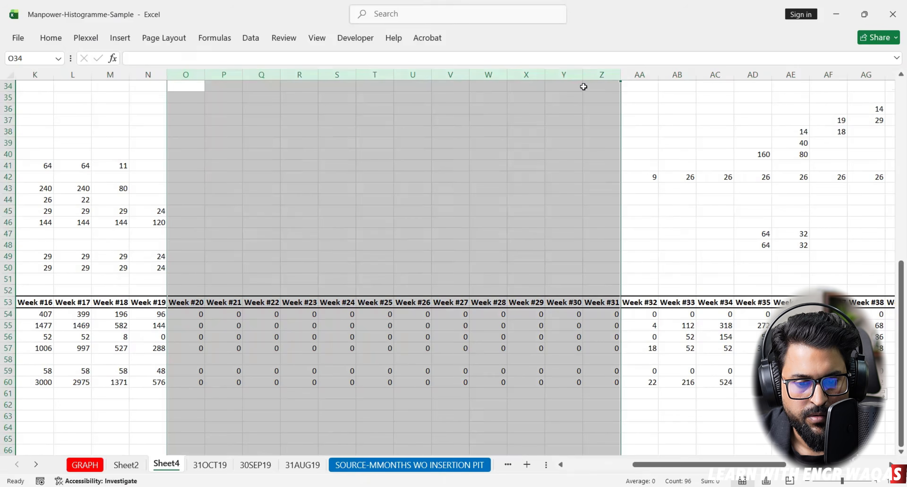
right_click(460, 73)
click(500, 210)
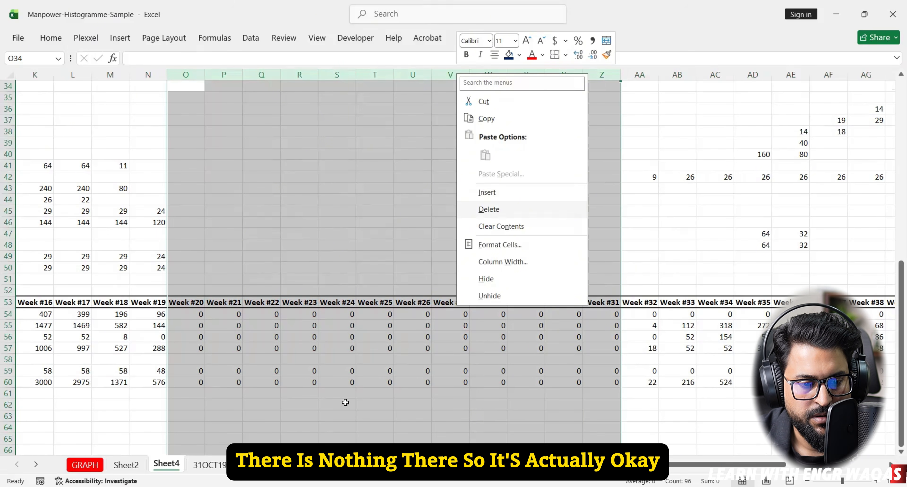
click(337, 415)
Step: Enter the cumulative formula =K60+J61 in K61 and fill it across all remaining weeks of row 61
drag(648, 467, 614, 466)
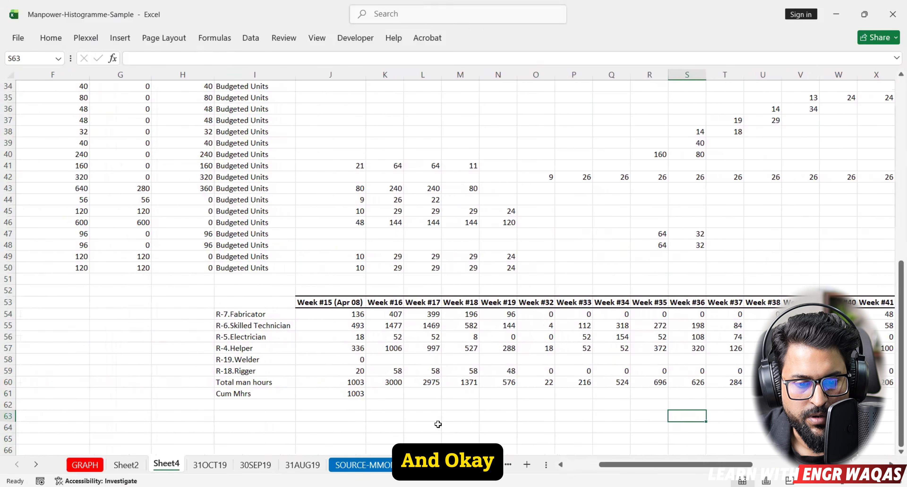
click(388, 395)
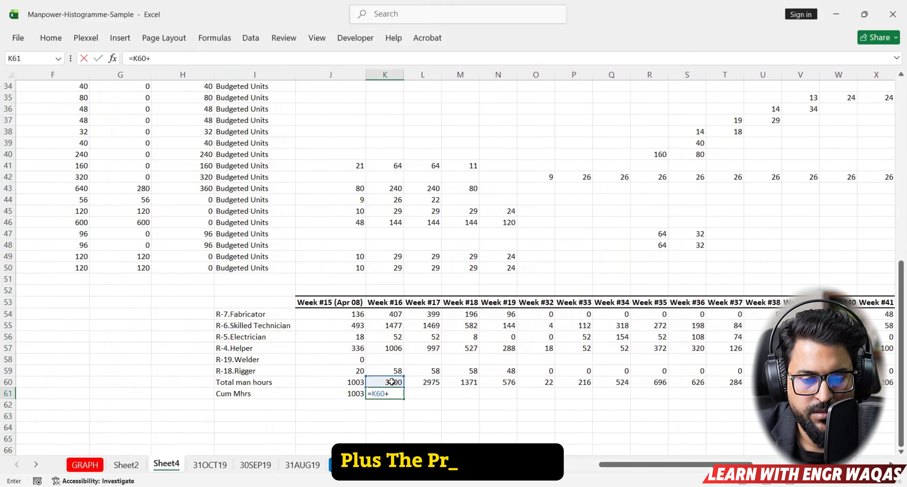
text(+)
click(359, 393)
key(Return)
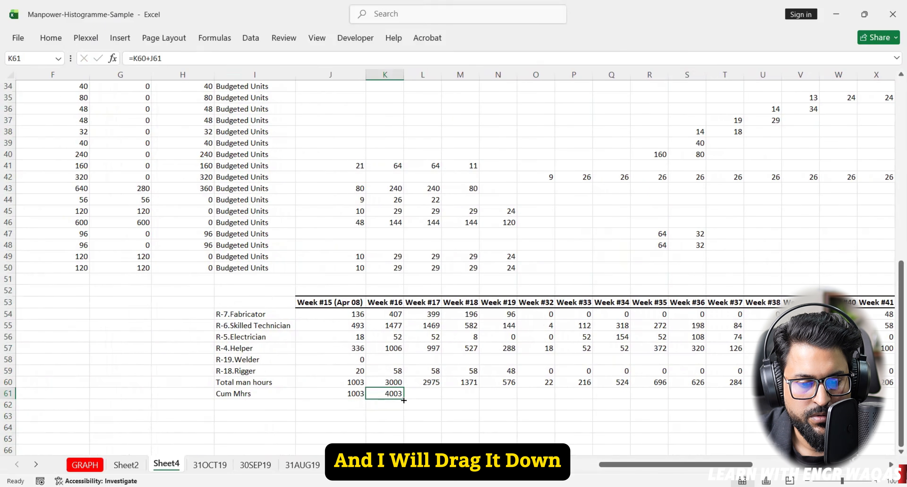
drag(404, 398, 881, 407)
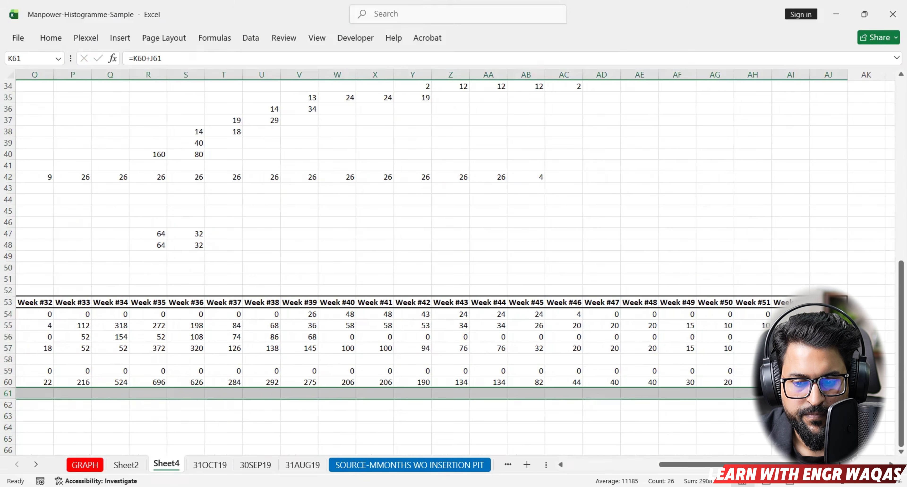
scroll(727, 460, left, 5)
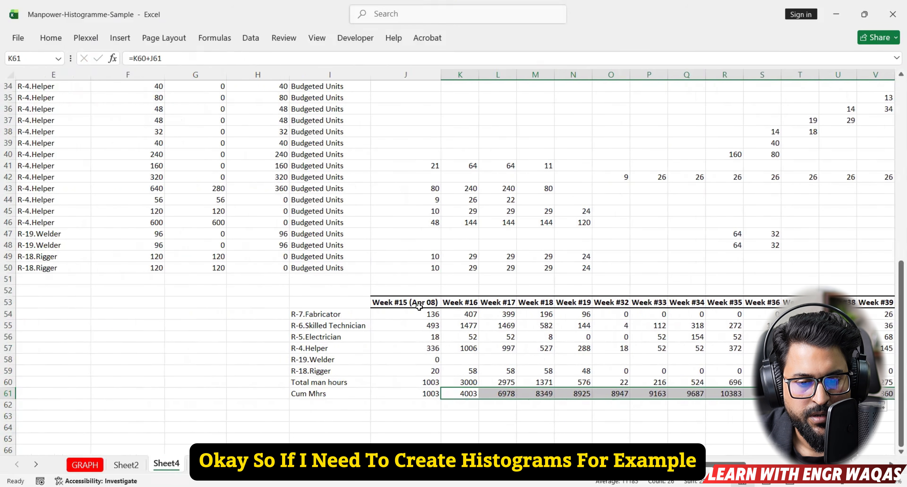
drag(419, 307, 864, 300)
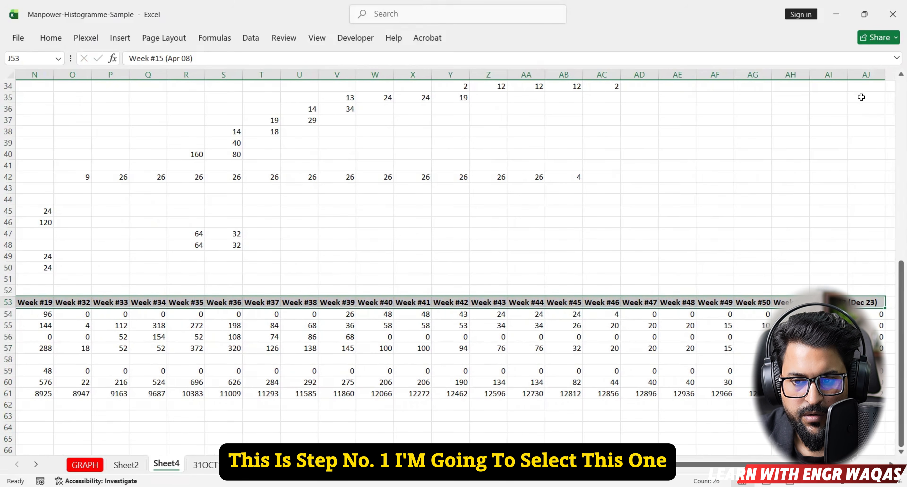
drag(772, 464, 624, 453)
click(688, 343)
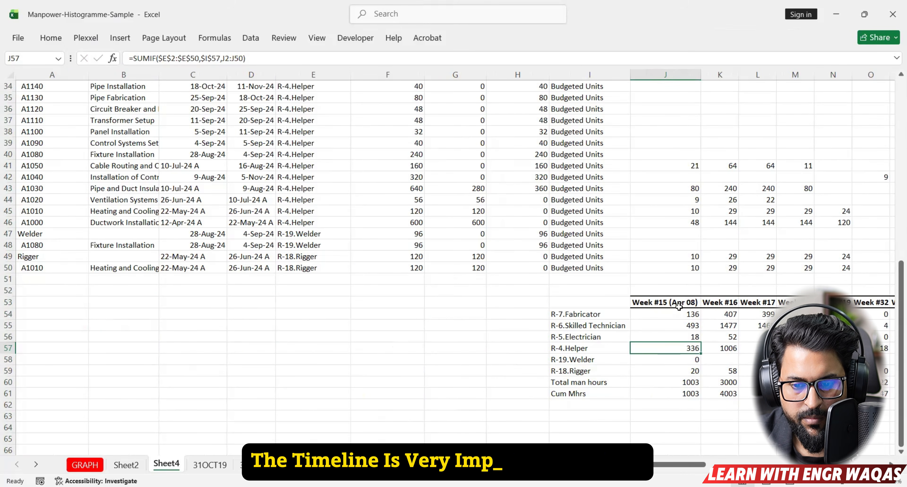
Step: Insert a 2-D line chart of the Cum Mhrs values in row 61 against the week headings in row 53, Week #15 to Week #52
drag(665, 301, 895, 302)
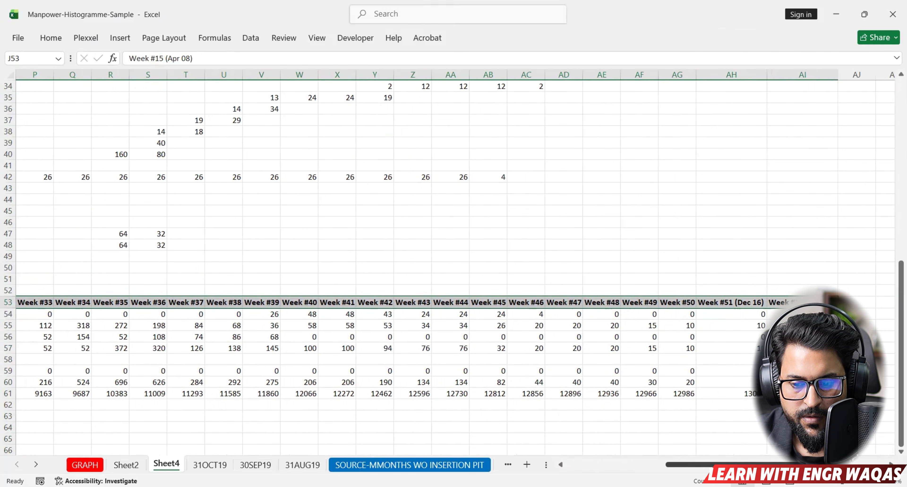
drag(750, 464, 664, 464)
scroll(675, 386, down, 1)
scroll(675, 387, down, 1)
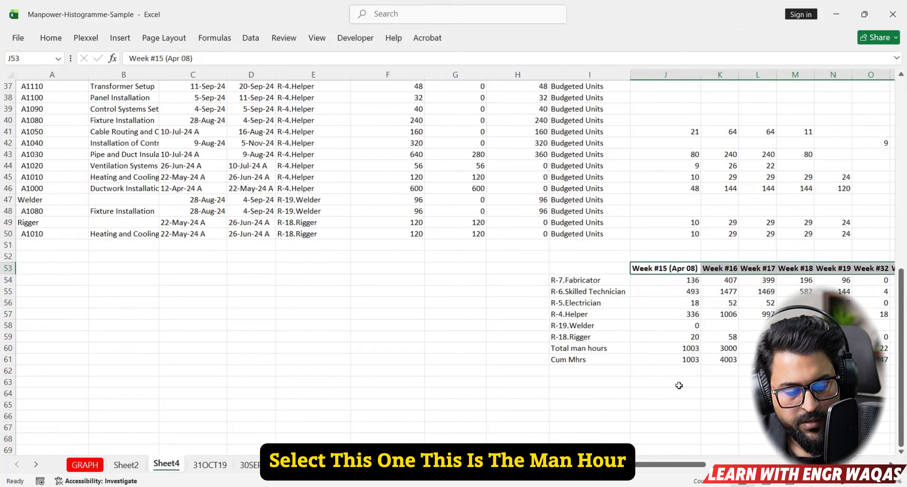
drag(688, 359, 741, 360)
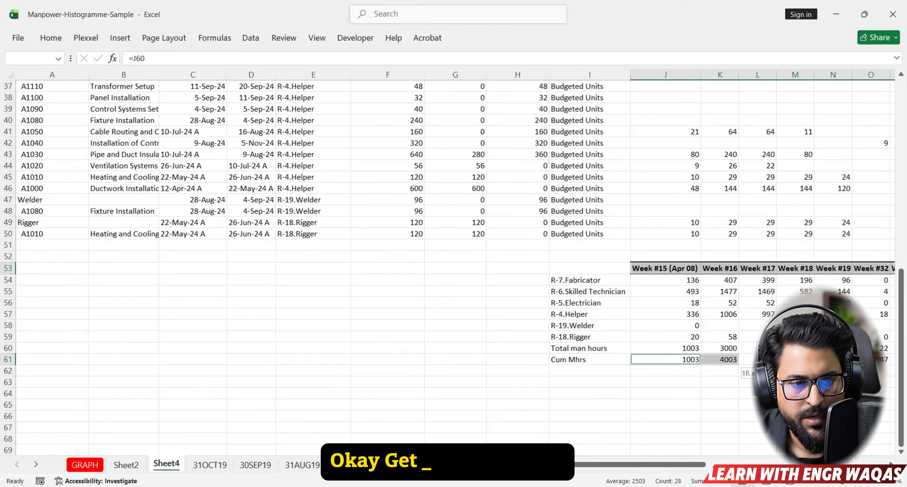
key(ctrl+shift+Right)
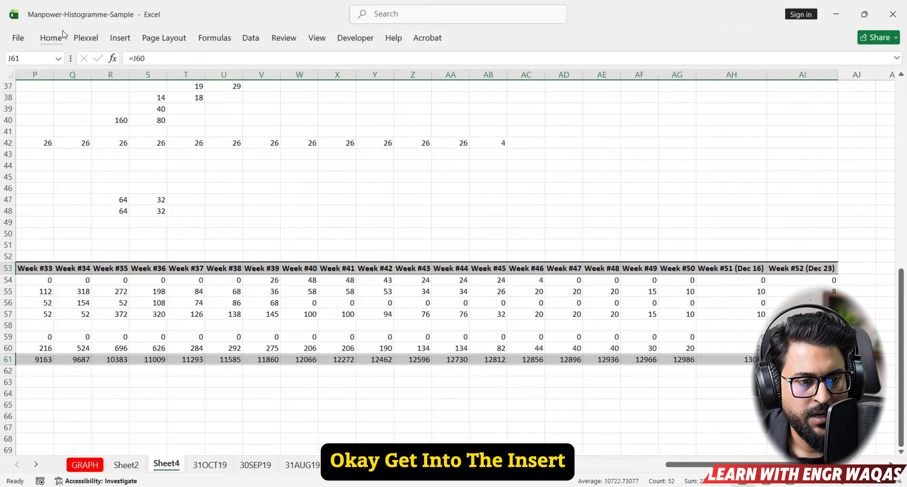
click(120, 38)
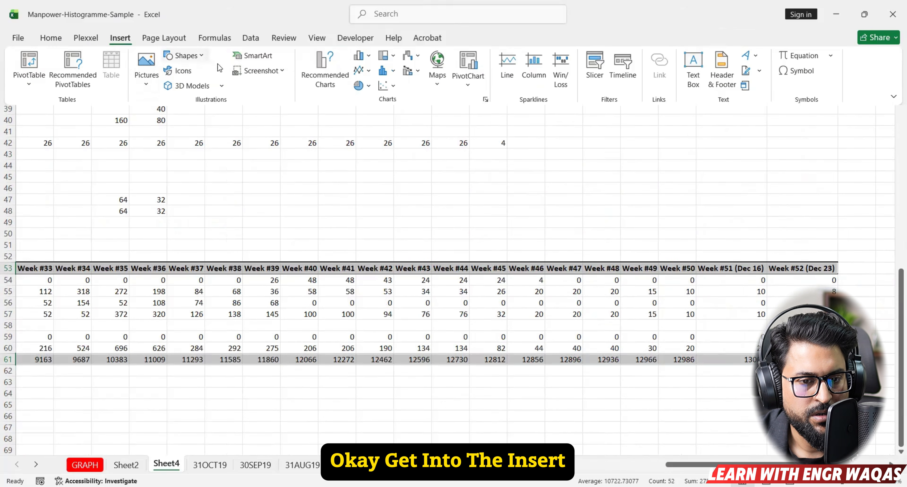
click(370, 71)
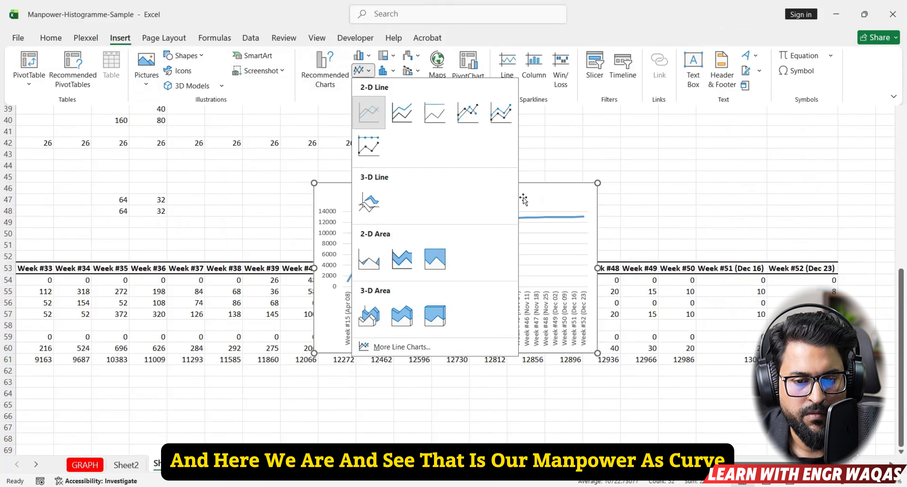
Step: Move the line chart into the empty area below the summary table, with its upper edge at about row 63
drag(523, 199, 477, 394)
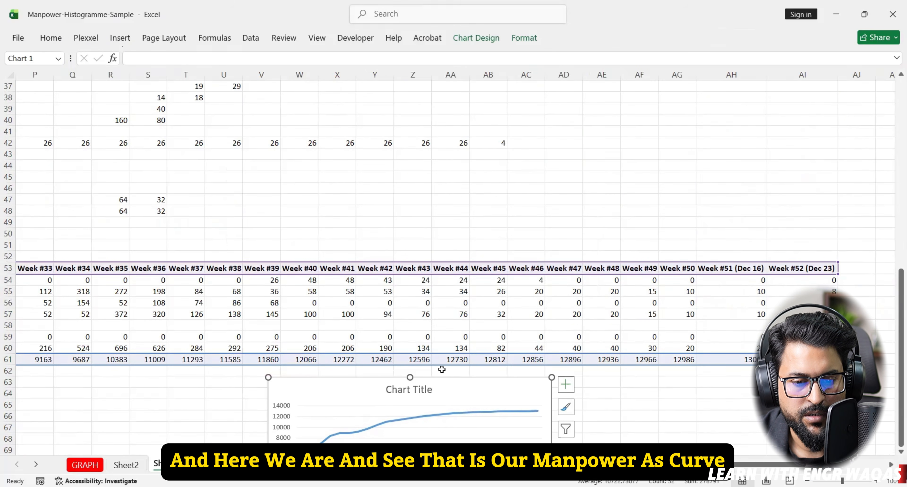
click(657, 413)
scroll(467, 353, left, 5)
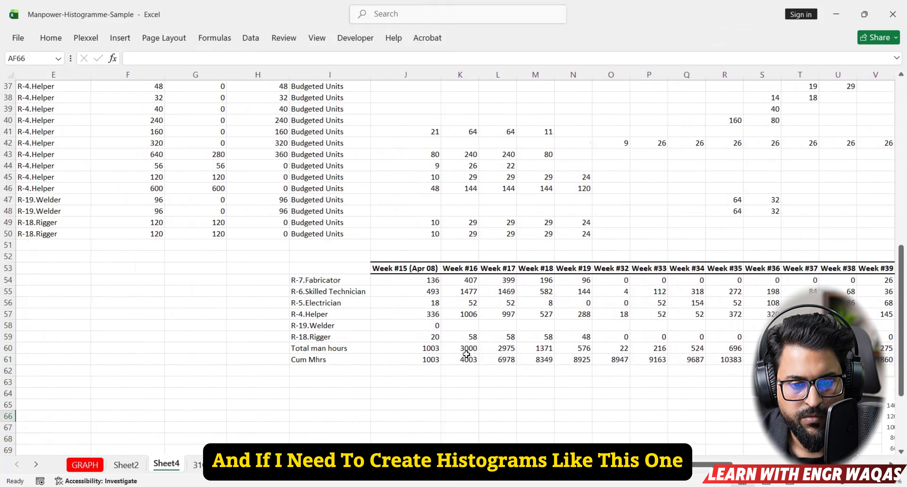
Step: Insert a 2-D clustered column chart of rows 54 to 60 against the week headings in row 53, Week #15 to Week #52
click(467, 354)
drag(402, 269, 895, 272)
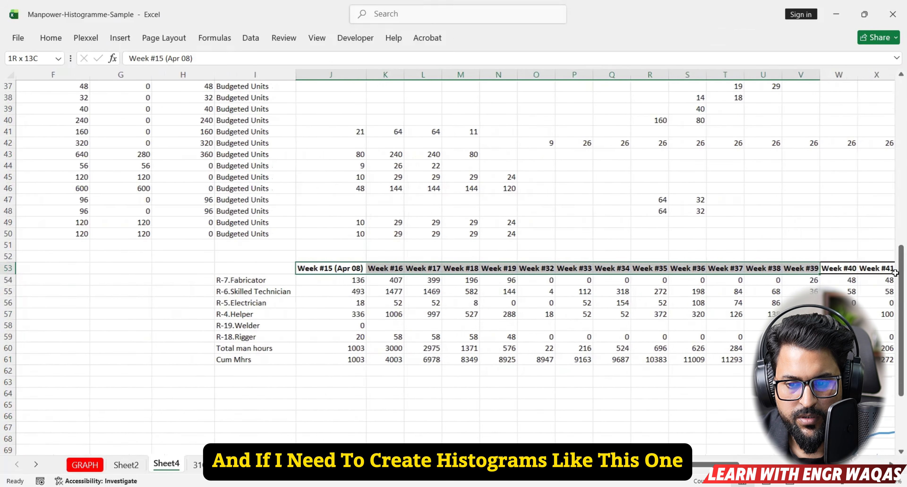
scroll(581, 425, left, 2)
click(451, 325)
drag(458, 271, 894, 261)
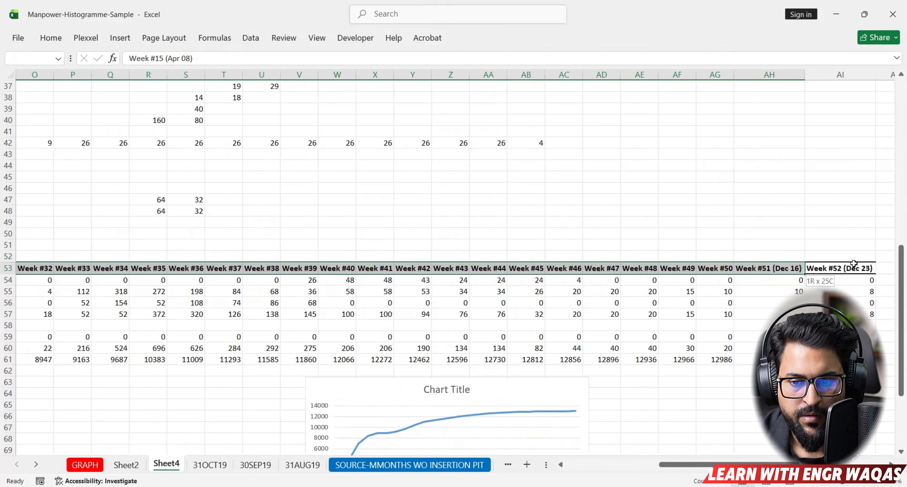
drag(831, 266, 826, 267)
drag(792, 464, 726, 464)
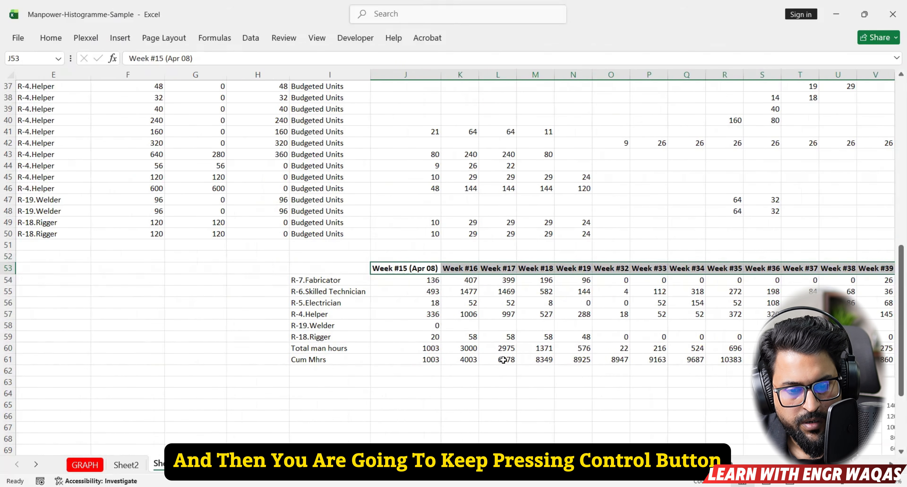
drag(429, 281, 454, 338)
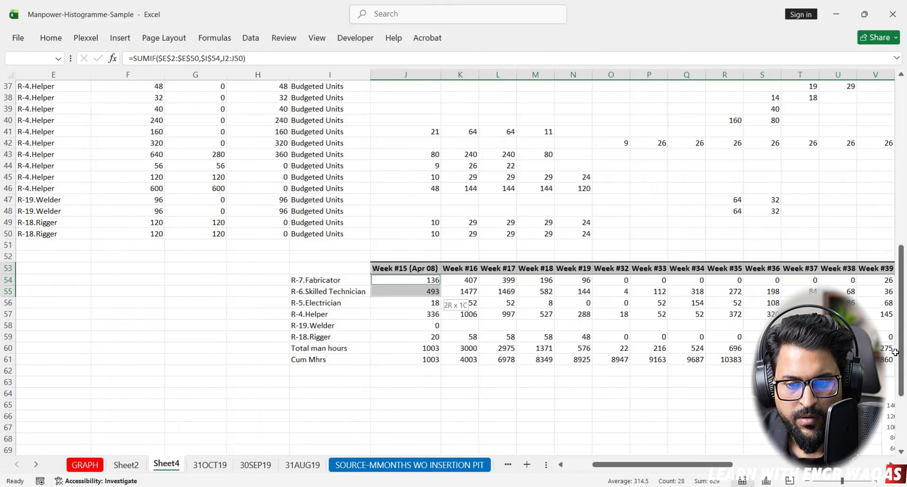
drag(895, 347, 898, 349)
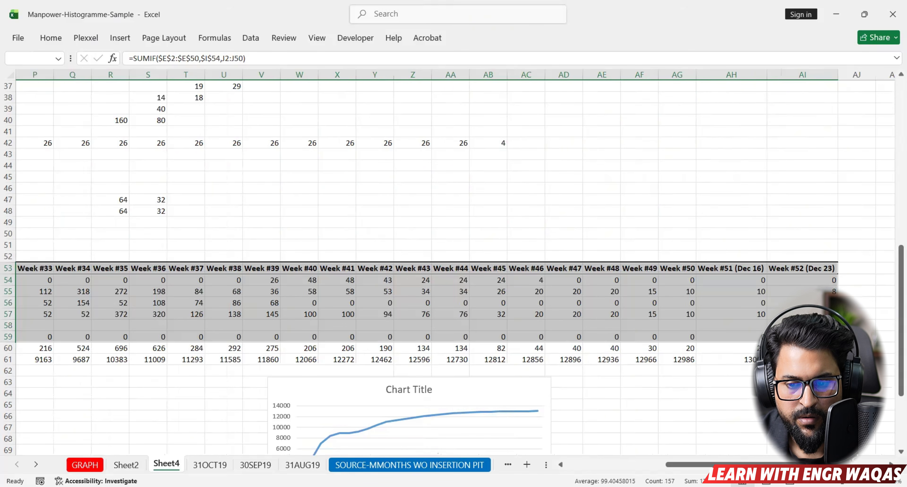
click(120, 38)
click(369, 56)
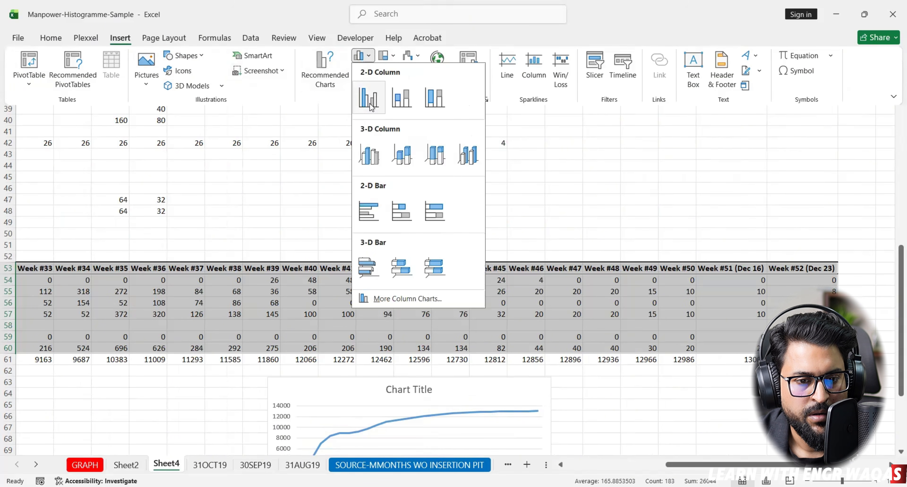
click(369, 97)
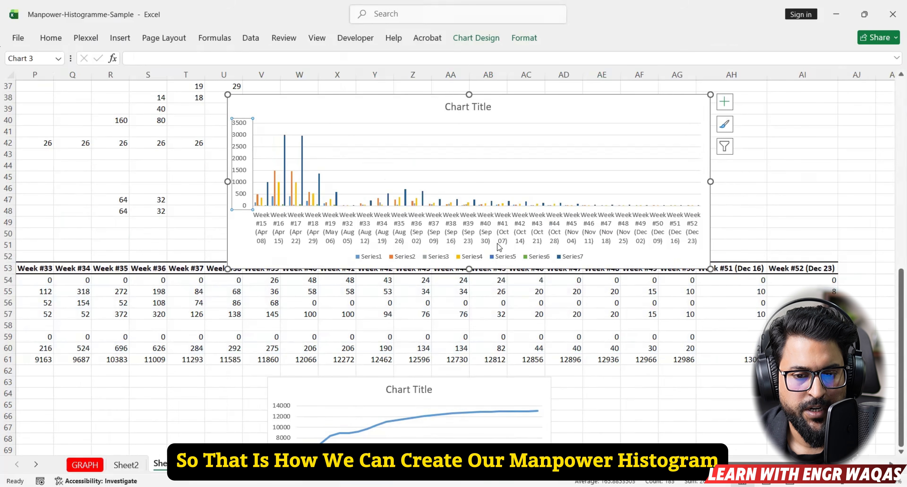
Step: Examine the data source series and category labels of the manpower histogram on the GRAPH sheet
click(84, 465)
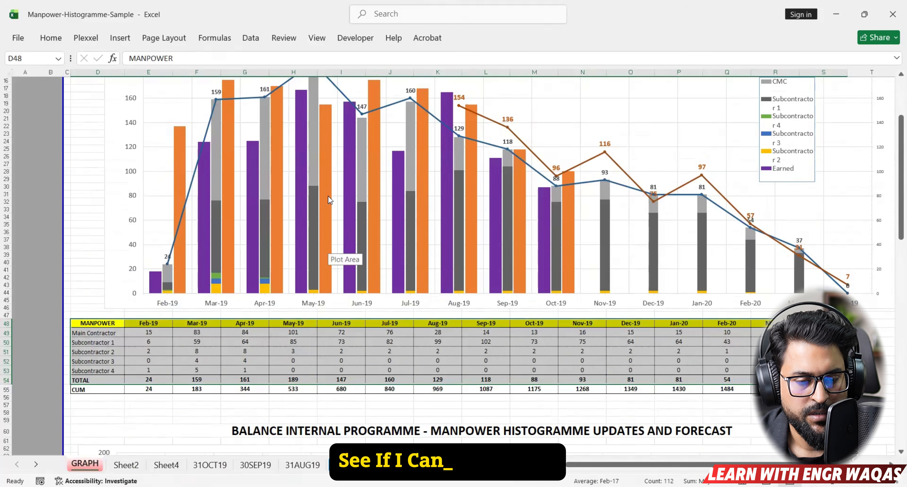
click(311, 221)
scroll(312, 241, up, 1)
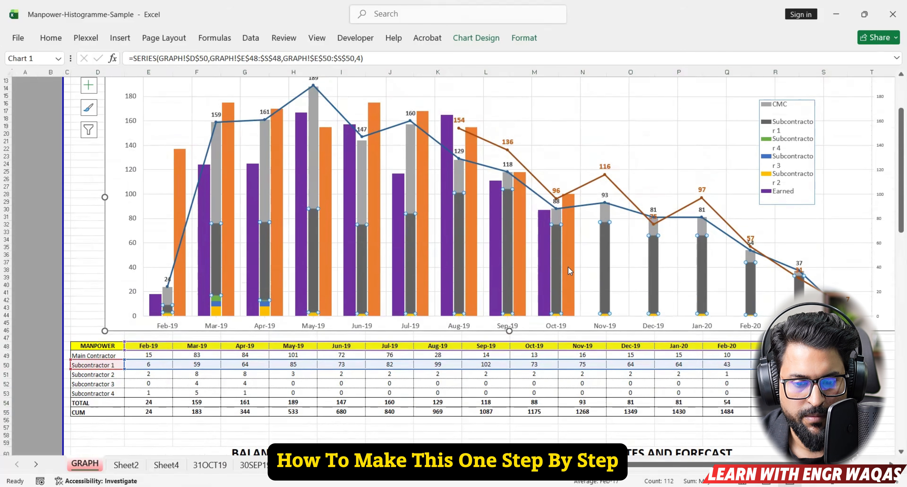
right_click(556, 253)
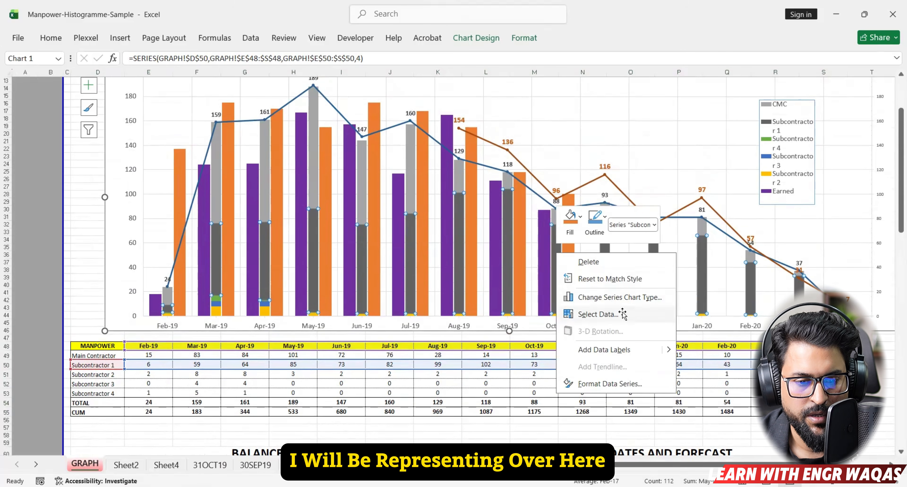
click(598, 314)
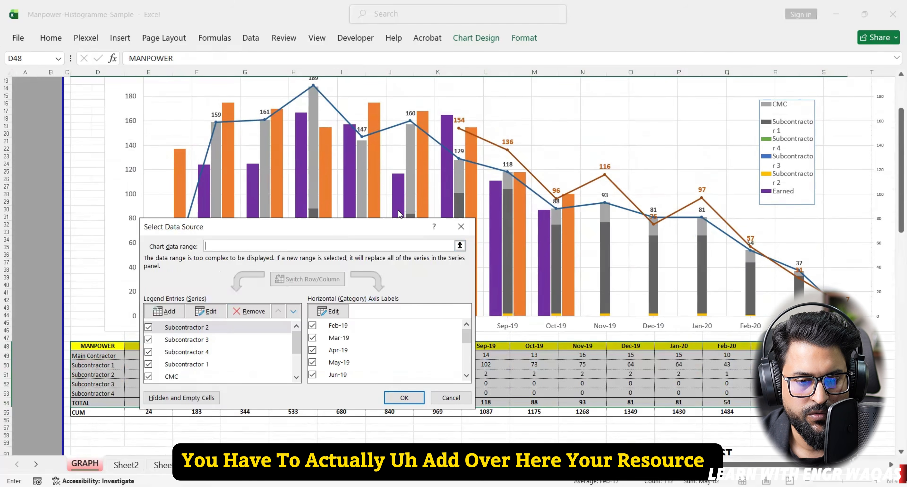
drag(398, 226, 619, 141)
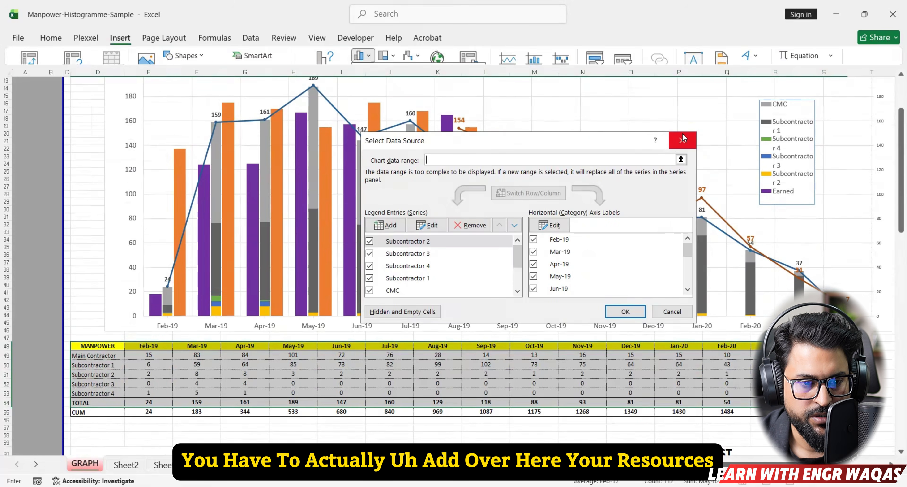
key(Escape)
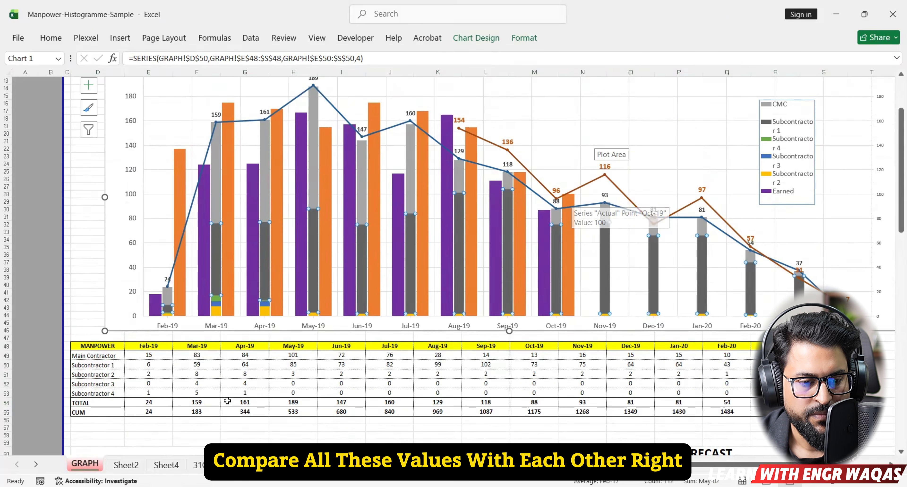
Step: Try to add a series to the GRAPH sheet histogram's data source, taking the series name from cell D50
right_click(253, 197)
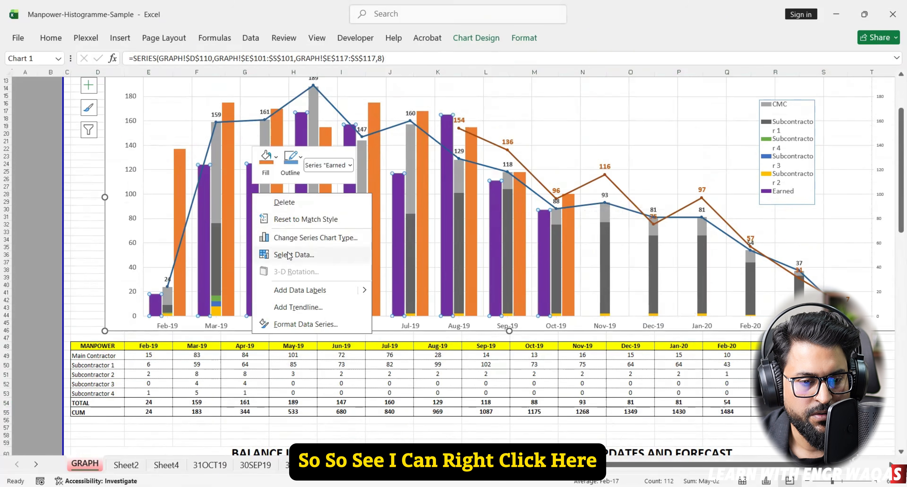
click(328, 257)
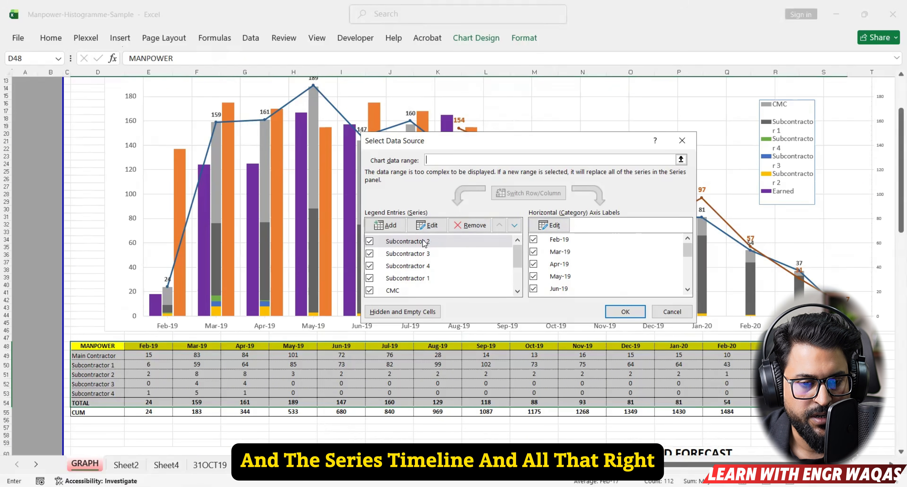
click(385, 224)
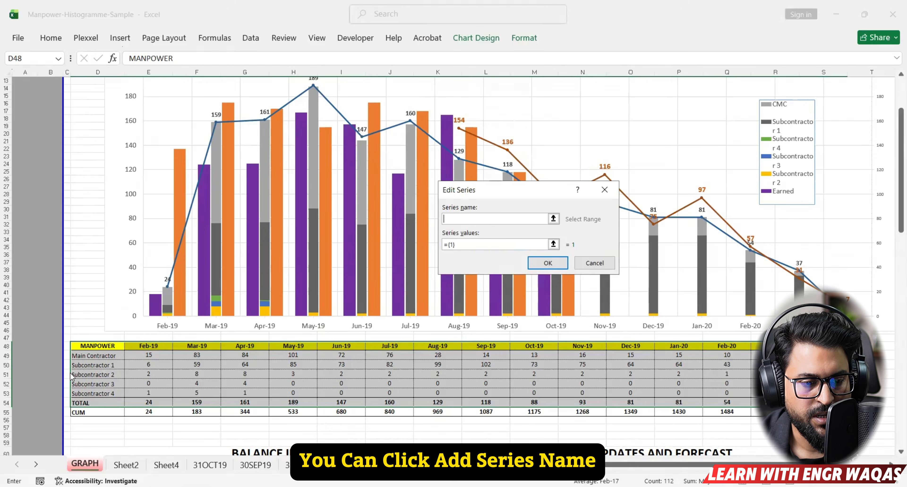
click(85, 364)
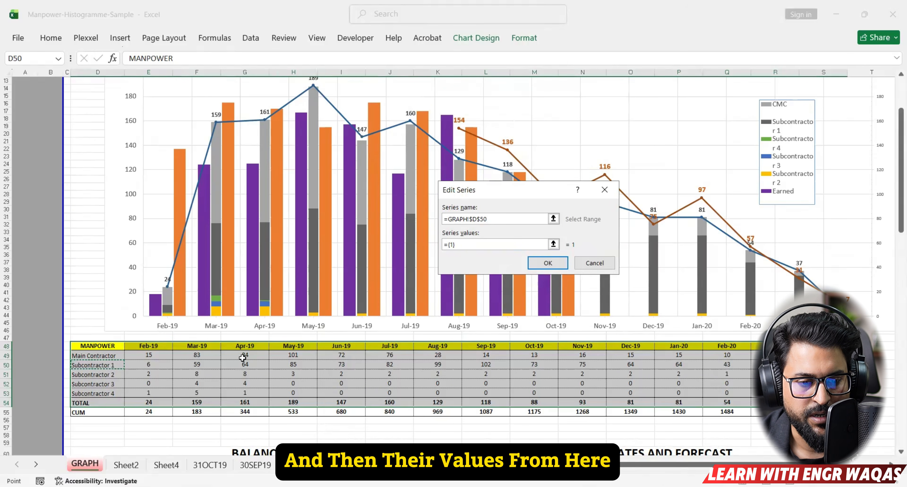
click(587, 263)
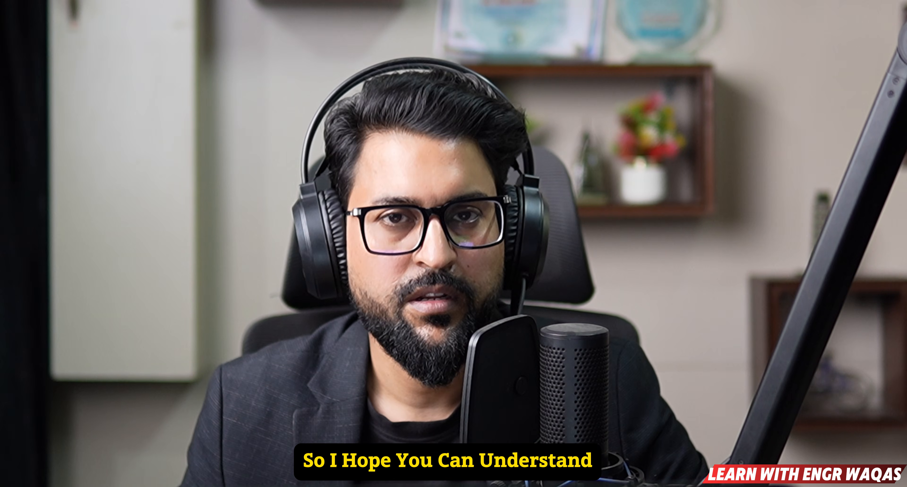